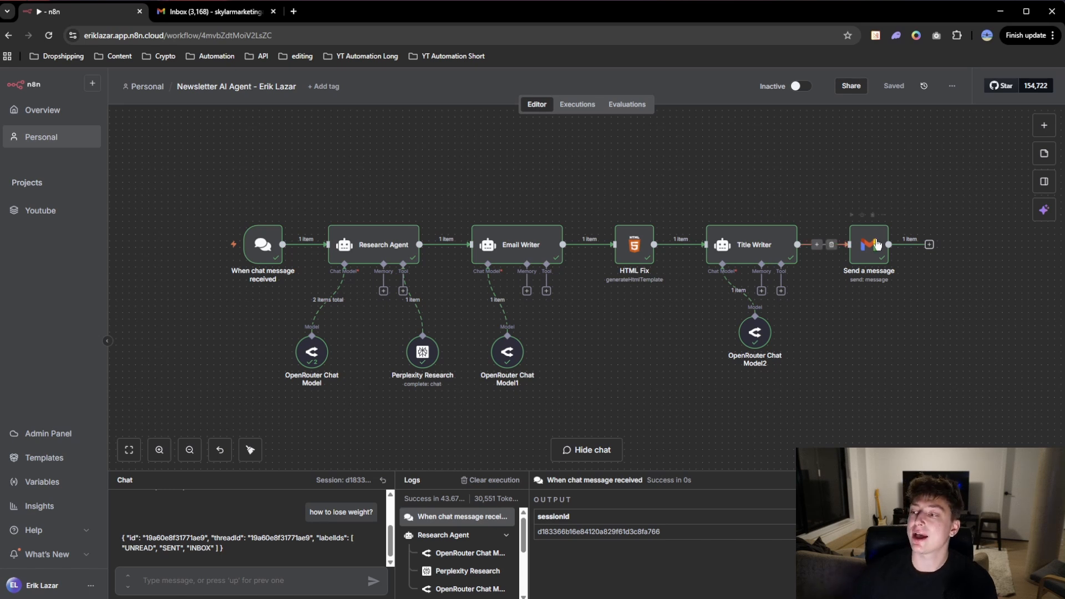
# Step: Switch to Gmail and examine the content and layout of the generated newsletter email "Shed Pounds Smartly"
pyautogui.click(208, 14)
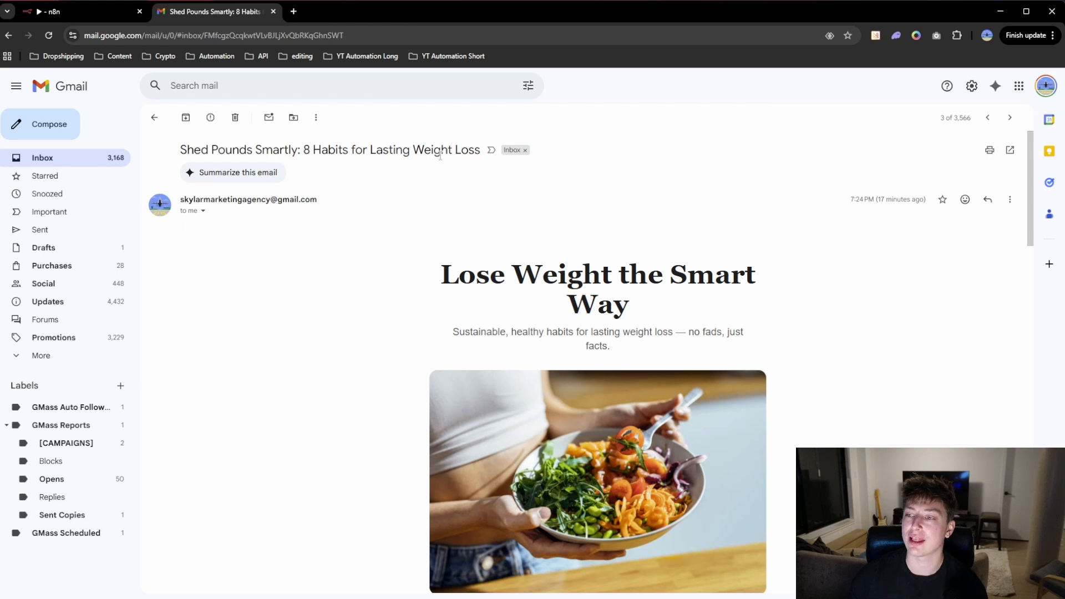
pyautogui.scroll(-2, 747, 279)
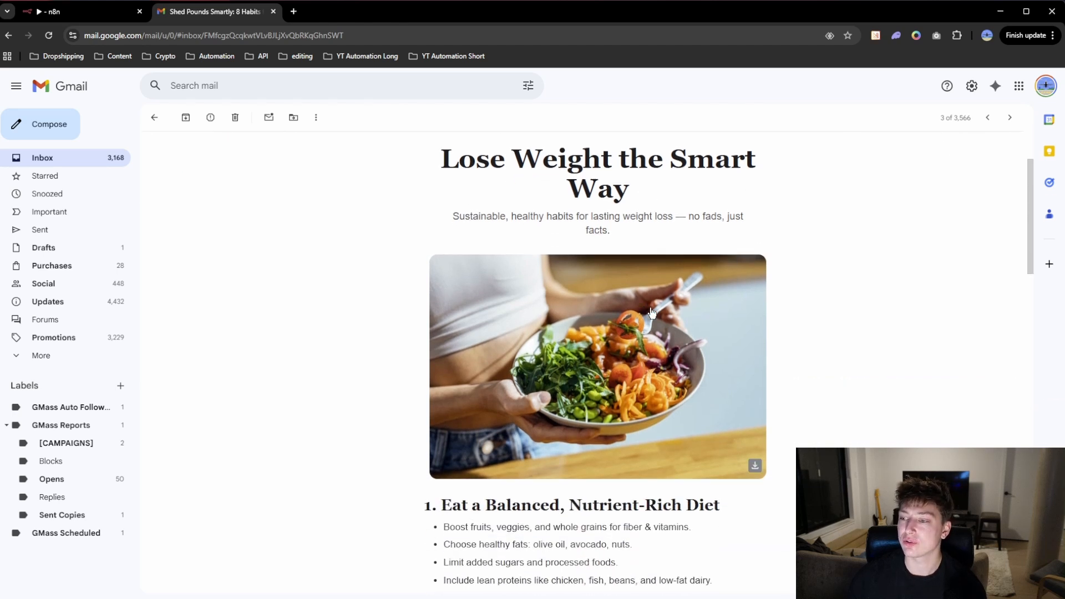
pyautogui.scroll(-2, 652, 313)
pyautogui.scroll(-2, 728, 333)
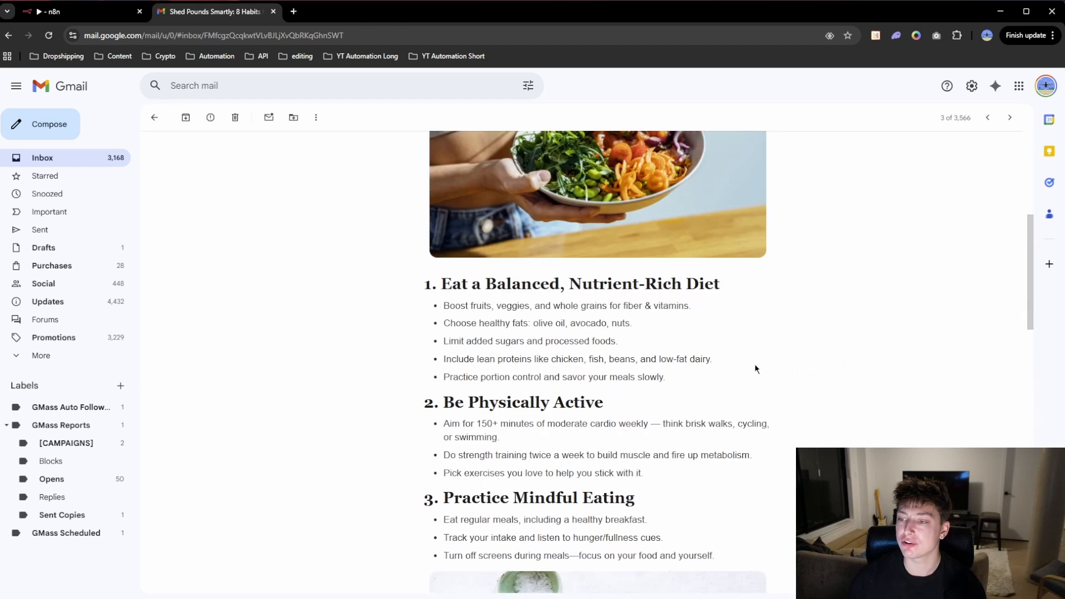
pyautogui.scroll(-2, 419, 301)
pyautogui.scroll(-1, 566, 378)
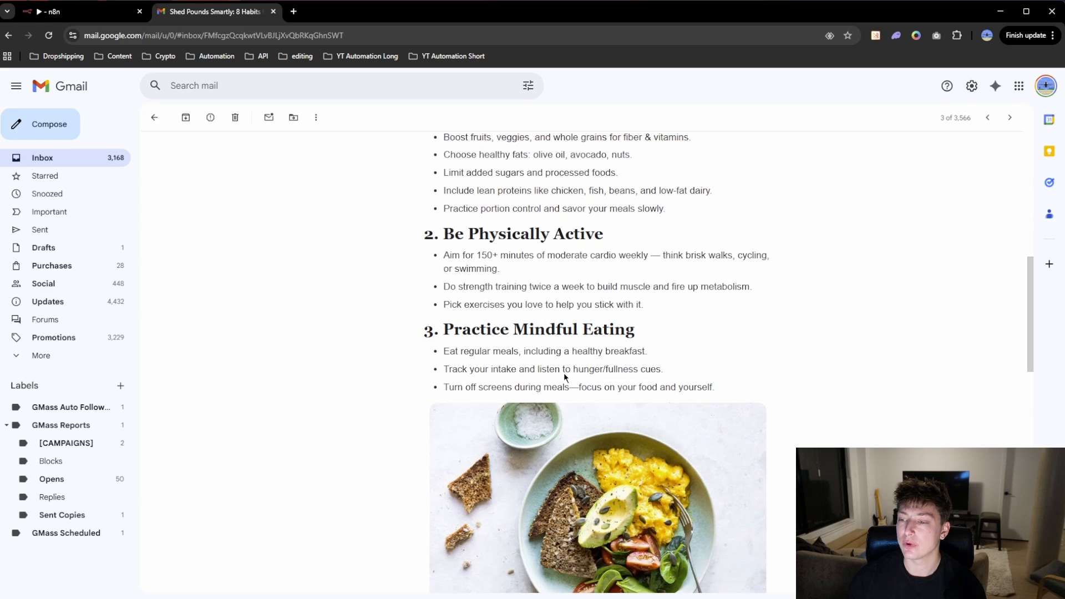
pyautogui.scroll(-9, 566, 378)
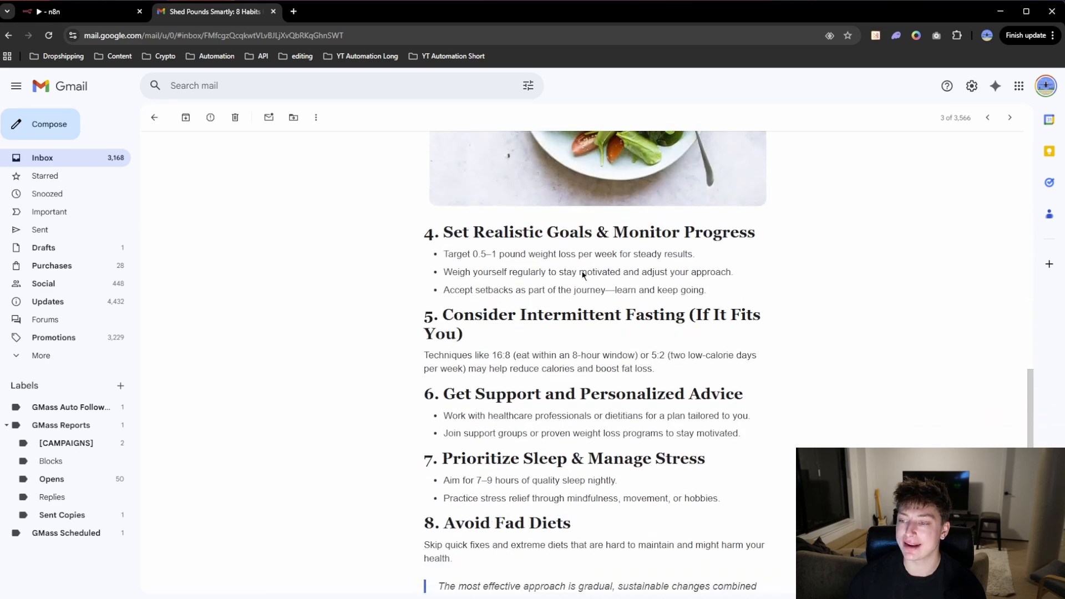
pyautogui.scroll(-3, 583, 274)
pyautogui.scroll(2, 705, 427)
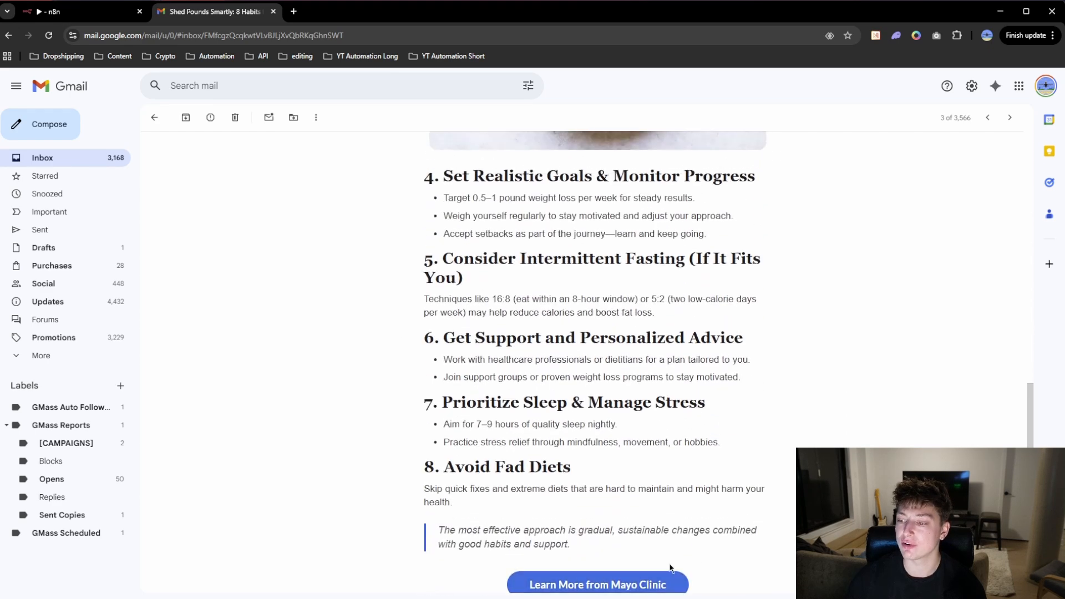
pyautogui.scroll(16, 670, 568)
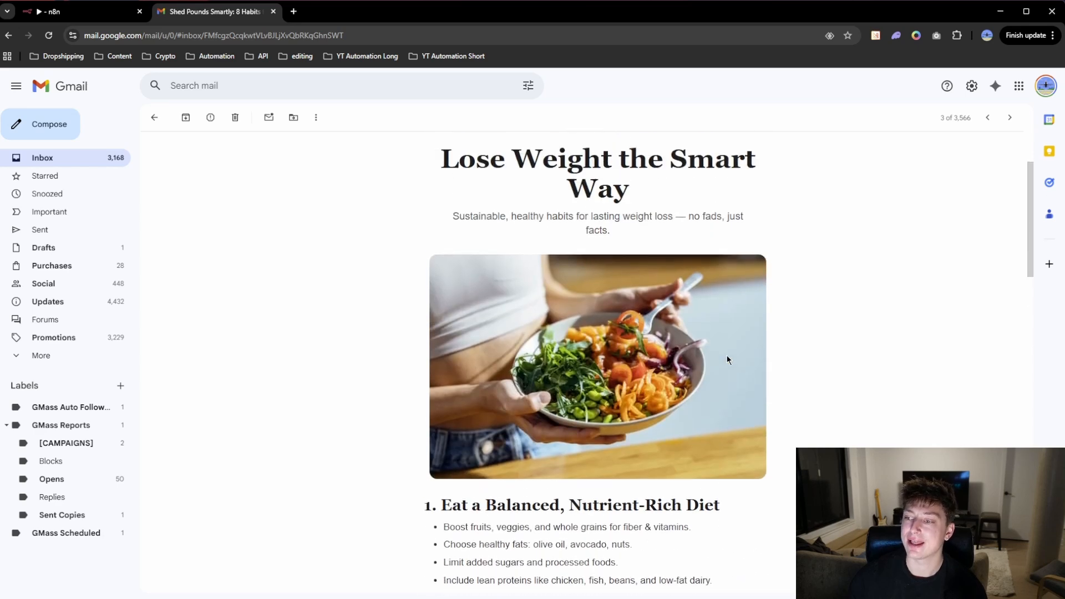
pyautogui.scroll(2, 727, 360)
pyautogui.scroll(-1, 734, 375)
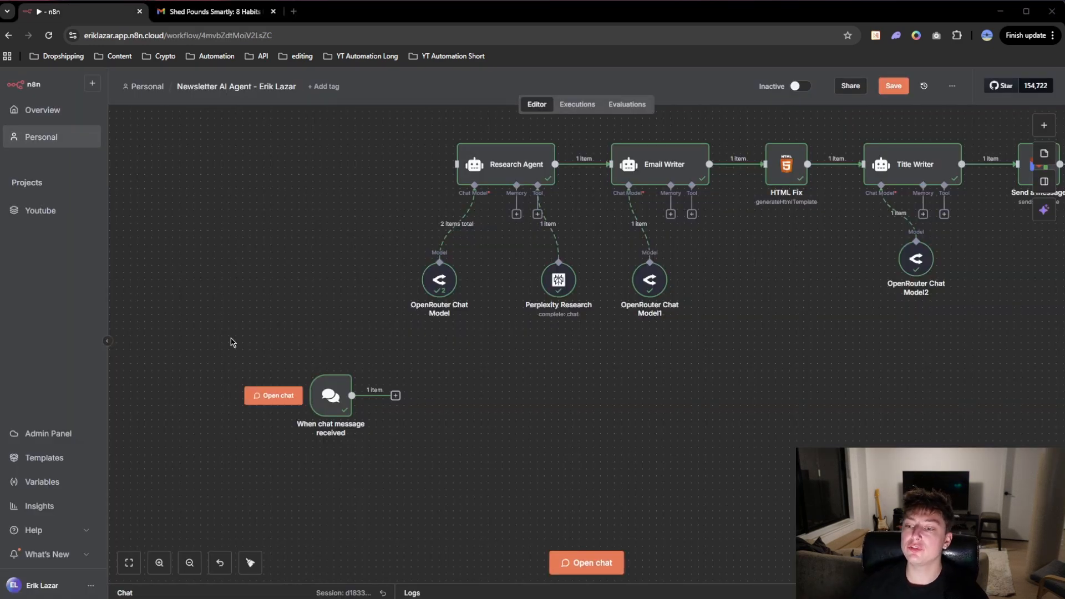
# Step: Search the n8n node library for "chat" to locate the Chat Trigger, and return to the canvas
pyautogui.moveTo(262, 315); pyautogui.dragTo(469, 502)
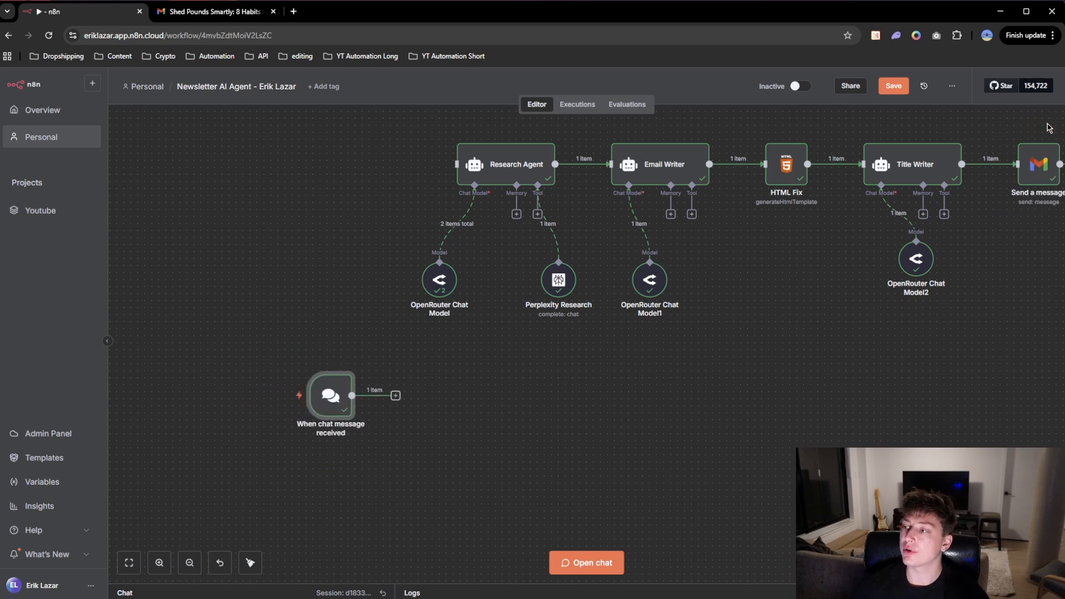
pyautogui.click(1044, 126)
pyautogui.write('chat')
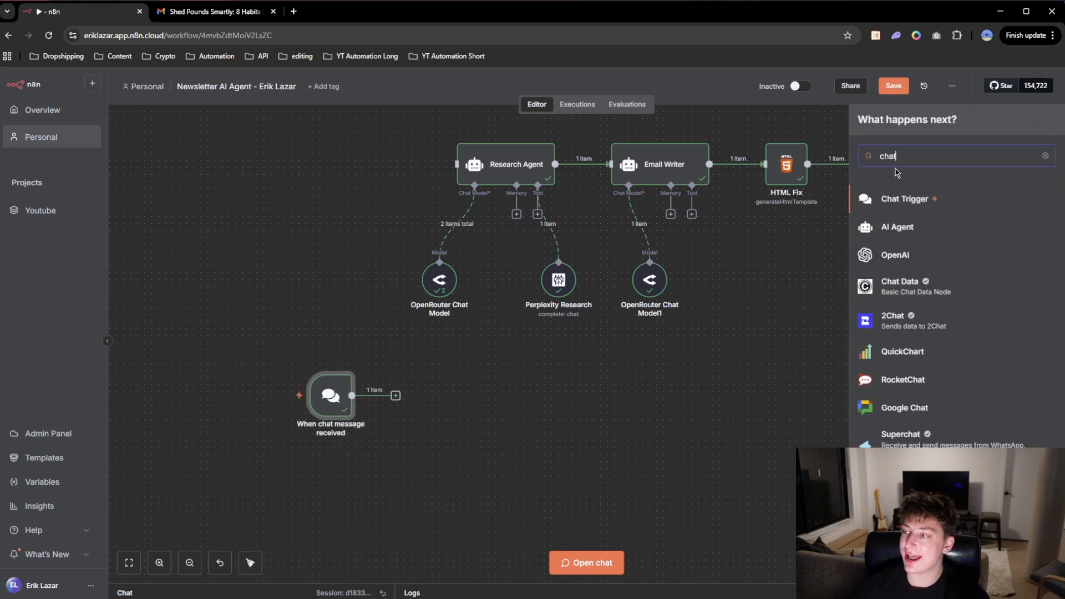
pyautogui.click(305, 292)
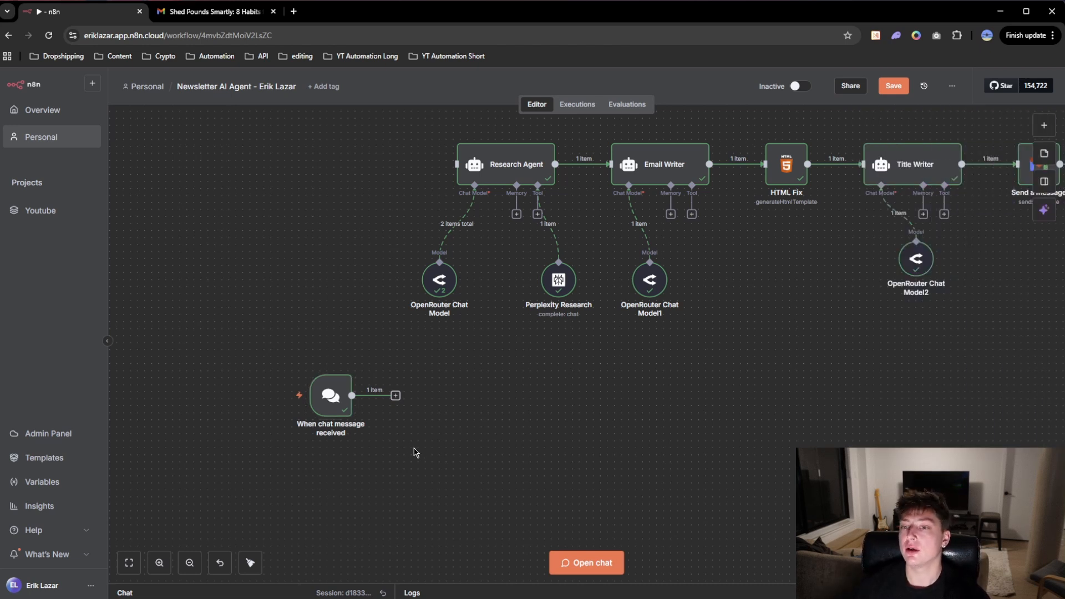
pyautogui.moveTo(267, 335); pyautogui.dragTo(425, 500)
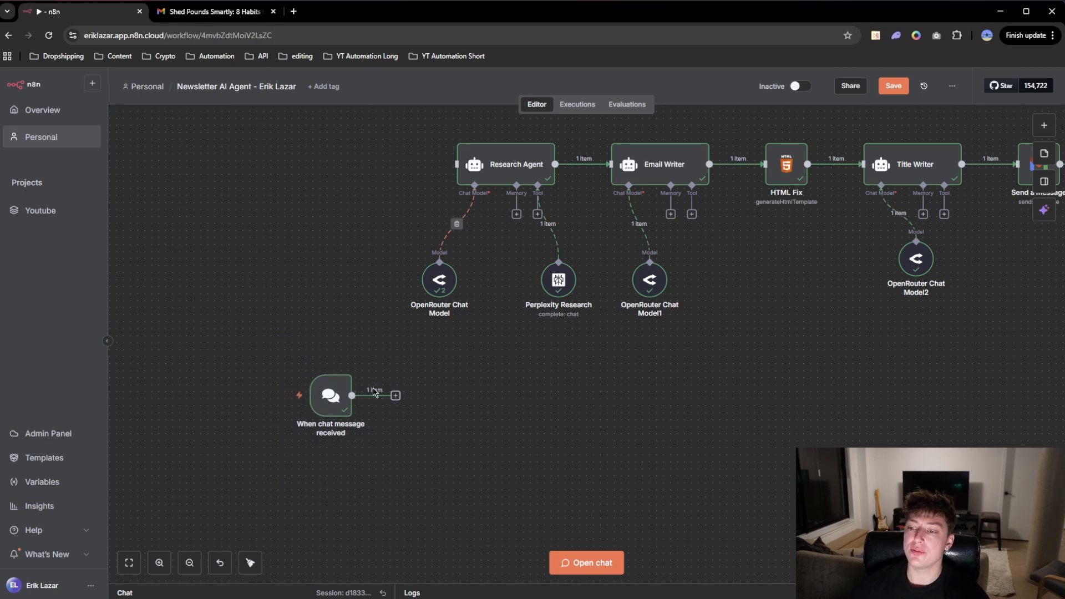
# Step: Add an AI Agent node after the chat message trigger, using the connected chat trigger as its prompt source
pyautogui.click(396, 397)
pyautogui.click(935, 208)
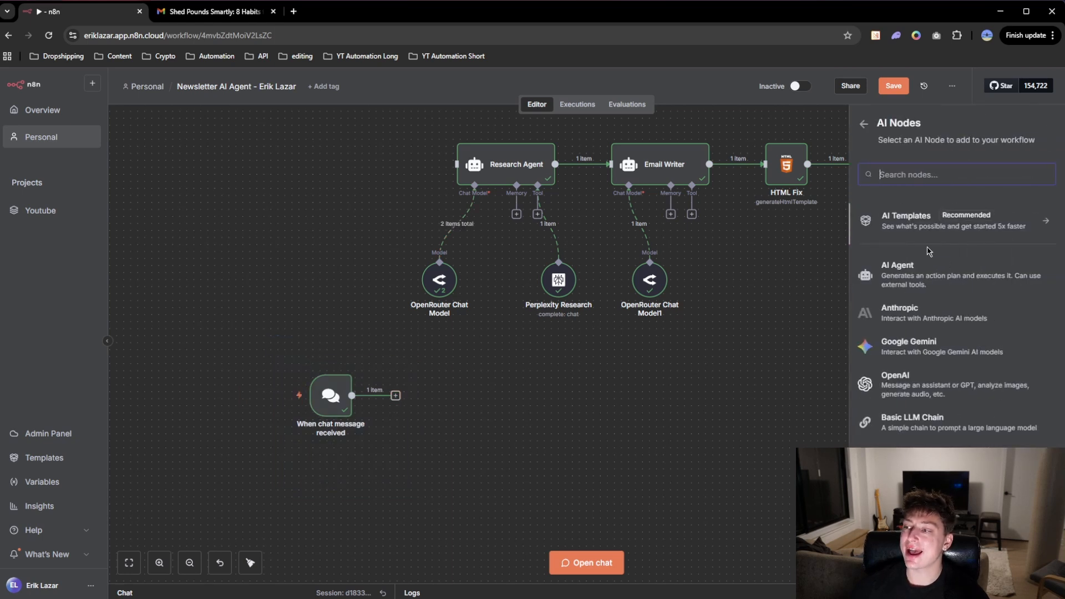
pyautogui.click(919, 277)
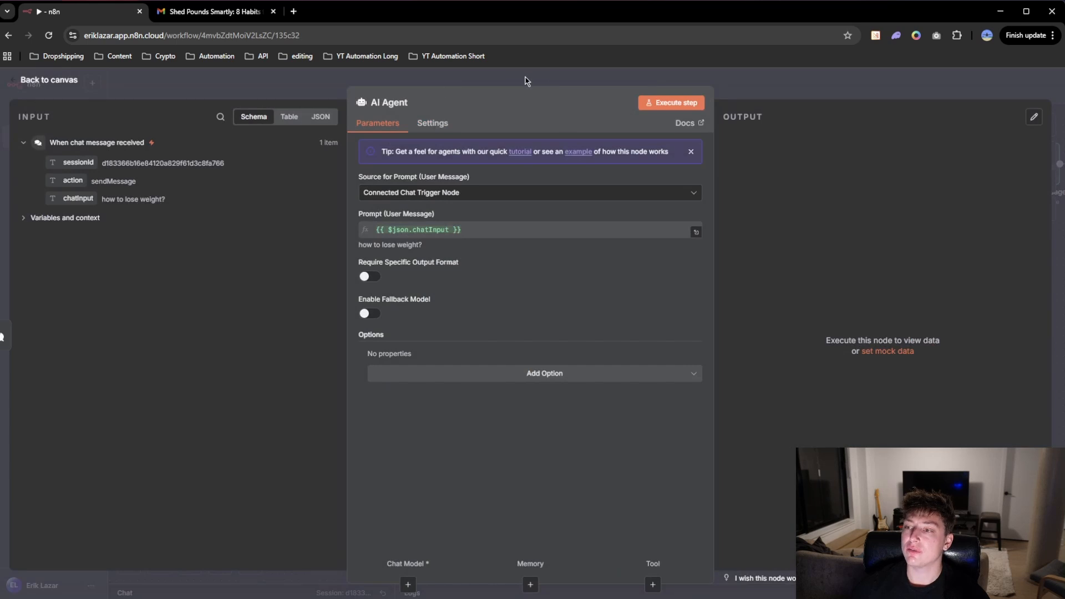
pyautogui.click(528, 82)
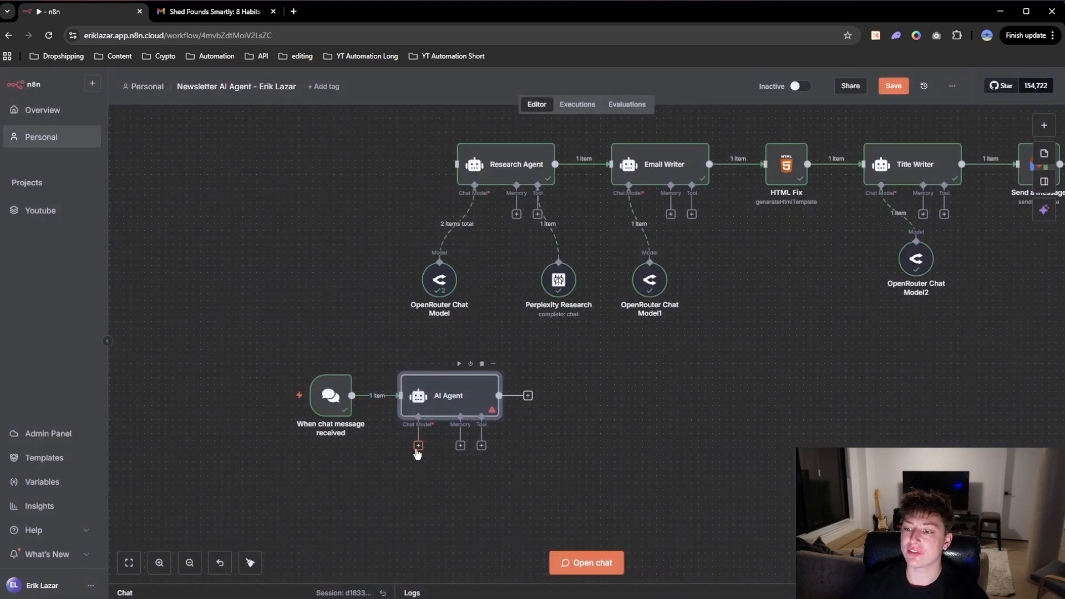
# Step: Attach an OpenRouter Chat Model to the new AI Agent as its chat model
pyautogui.click(419, 446)
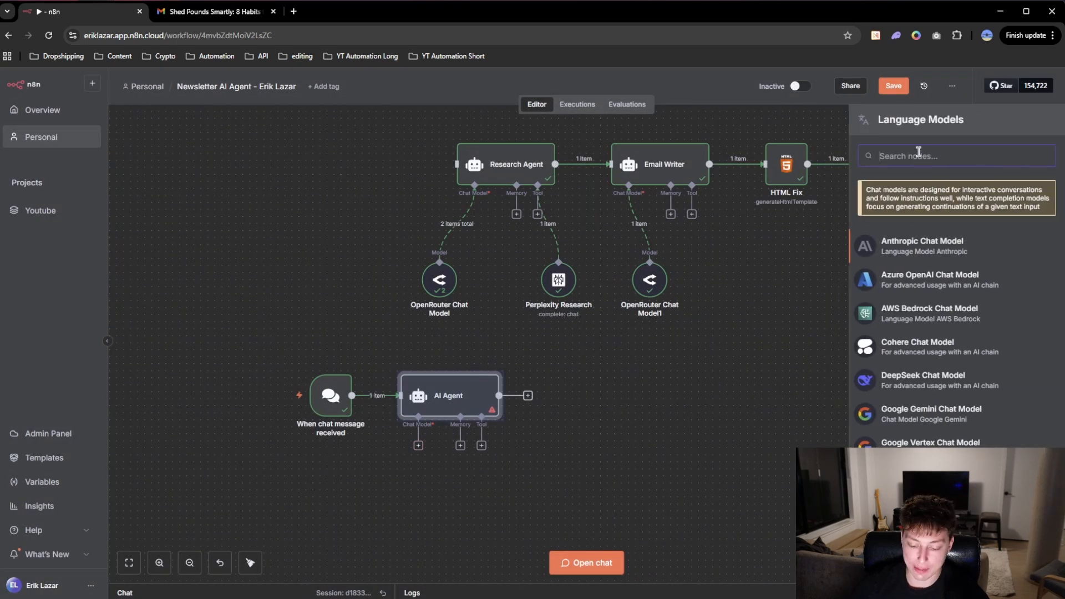
pyautogui.write('openrou')
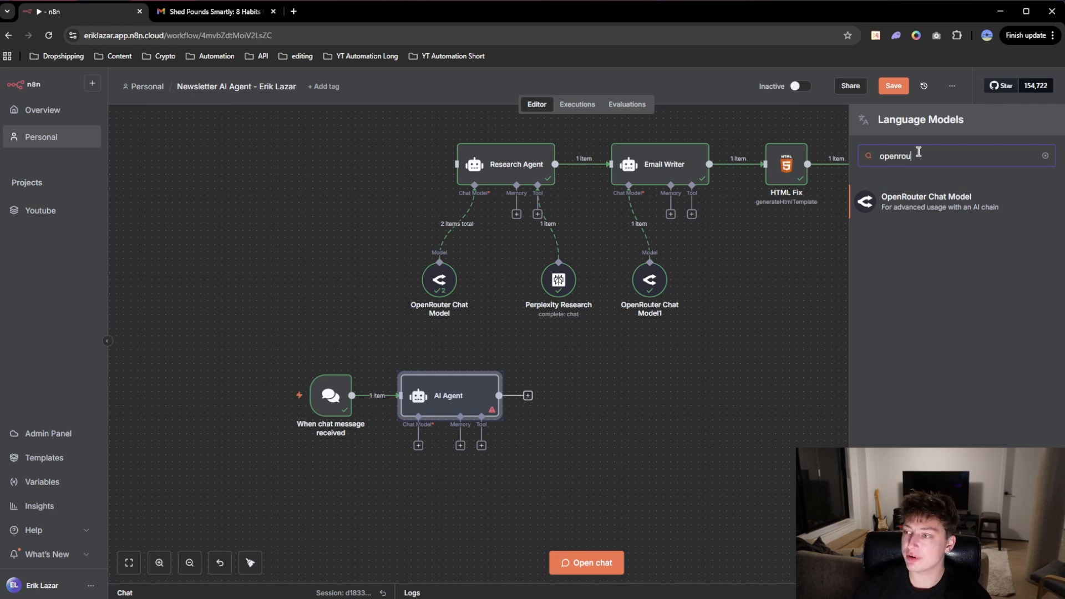
pyautogui.click(935, 203)
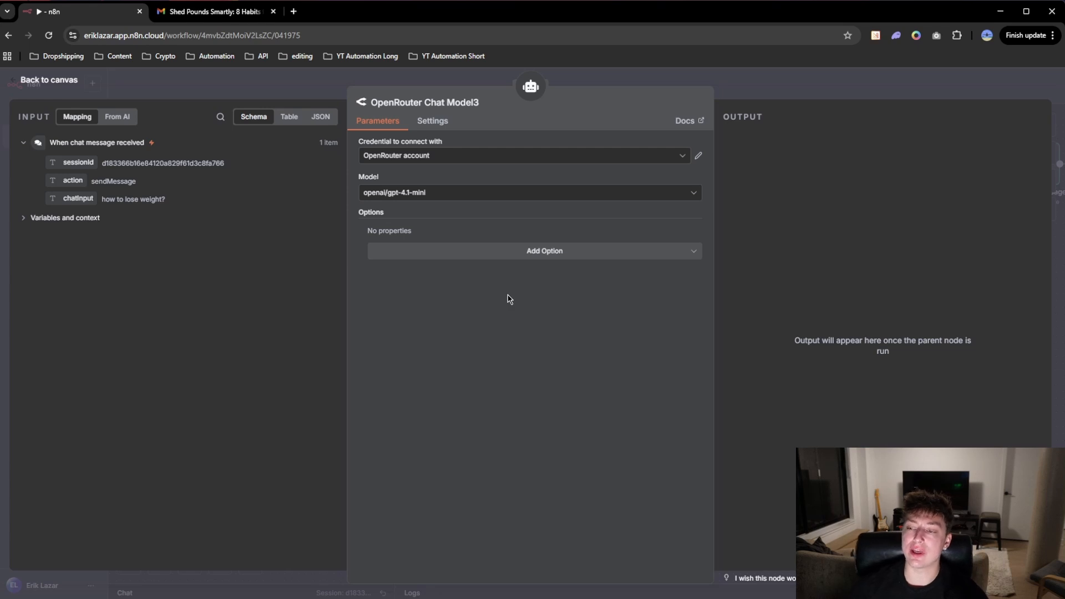
# Step: Examine which models the OpenRouter Chat Model offers, and return to the canvas without changing the selection
pyautogui.click(427, 192)
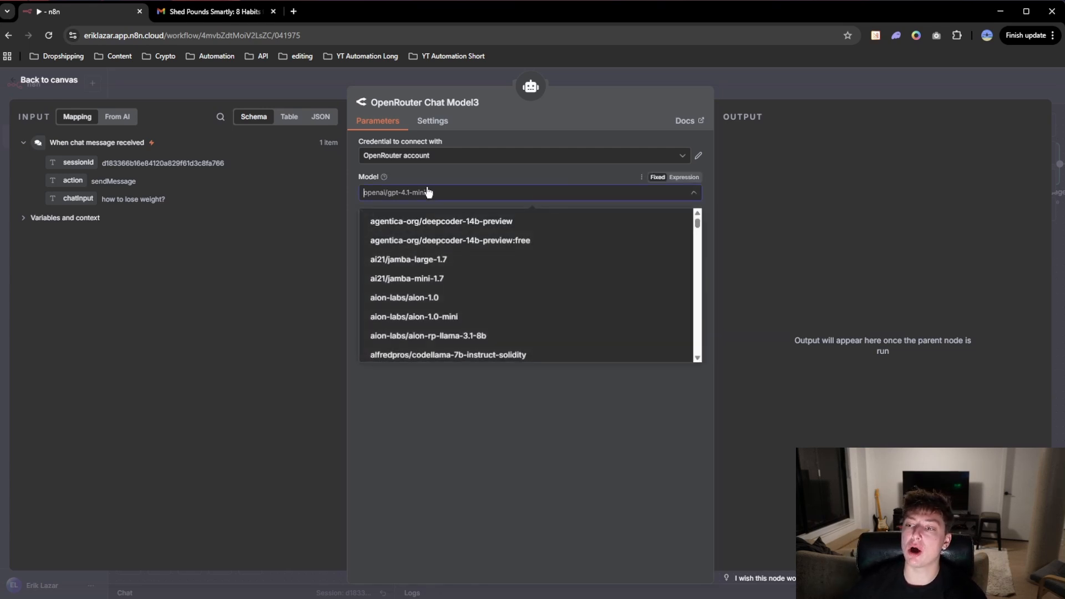
pyautogui.scroll(-15, 450, 289)
pyautogui.scroll(-20, 450, 300)
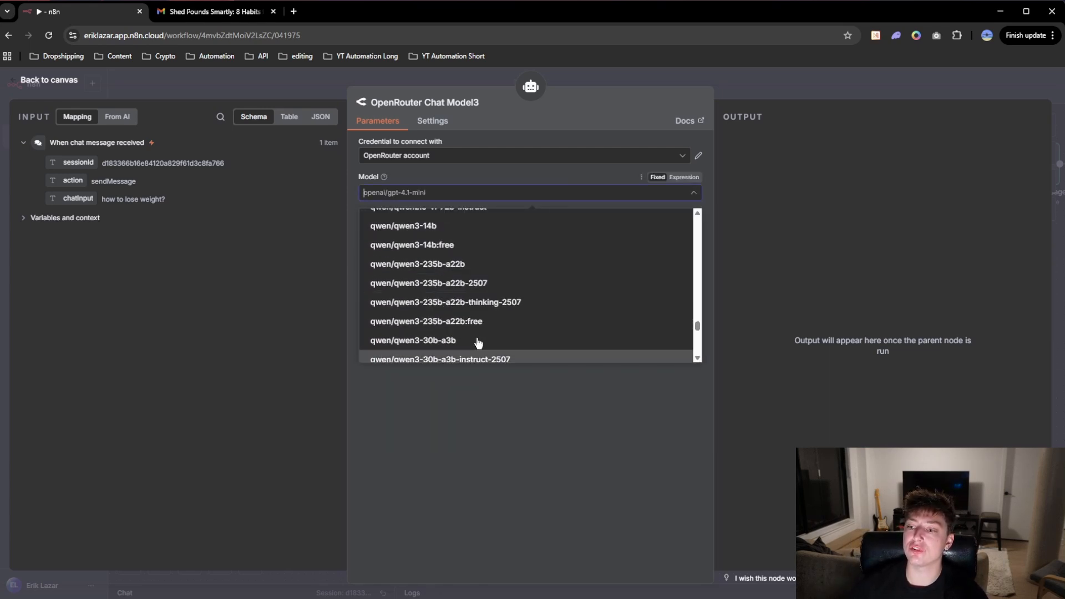
pyautogui.scroll(-5, 456, 302)
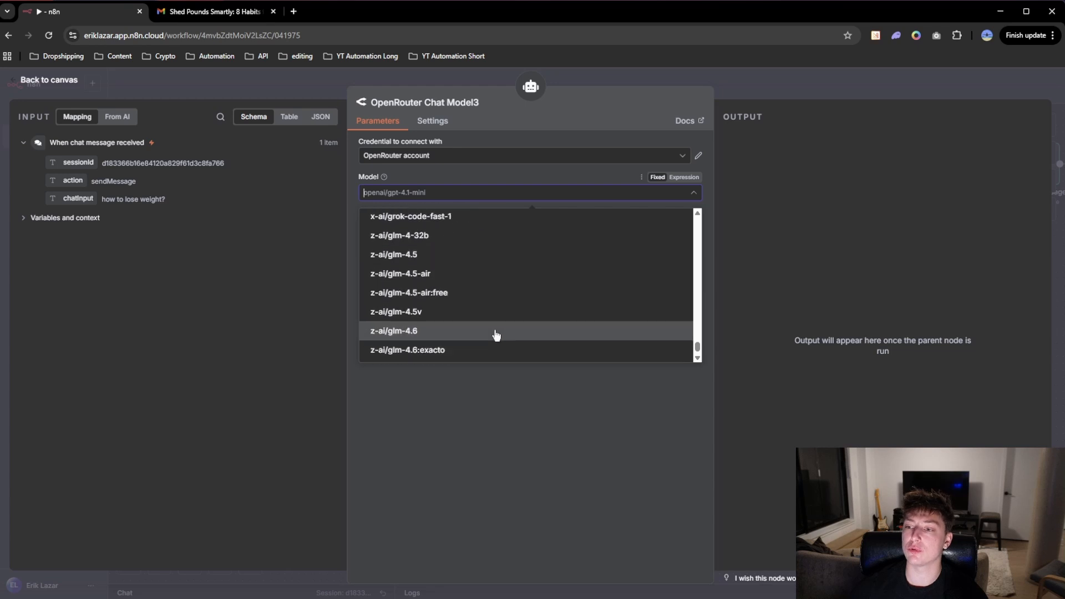
pyautogui.scroll(5, 473, 325)
pyautogui.scroll(20, 457, 334)
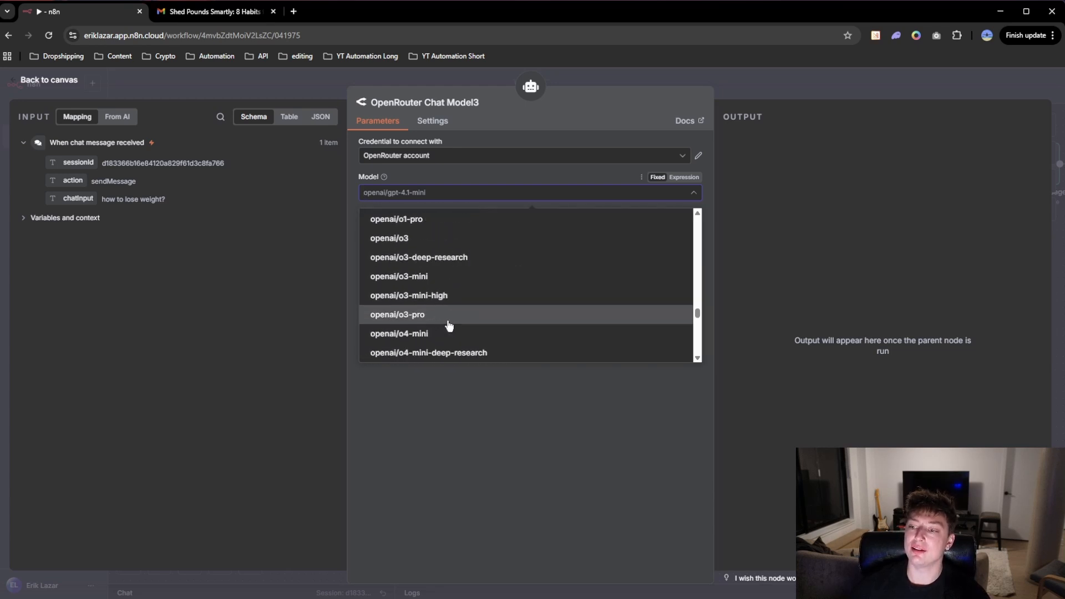
pyautogui.scroll(20, 458, 324)
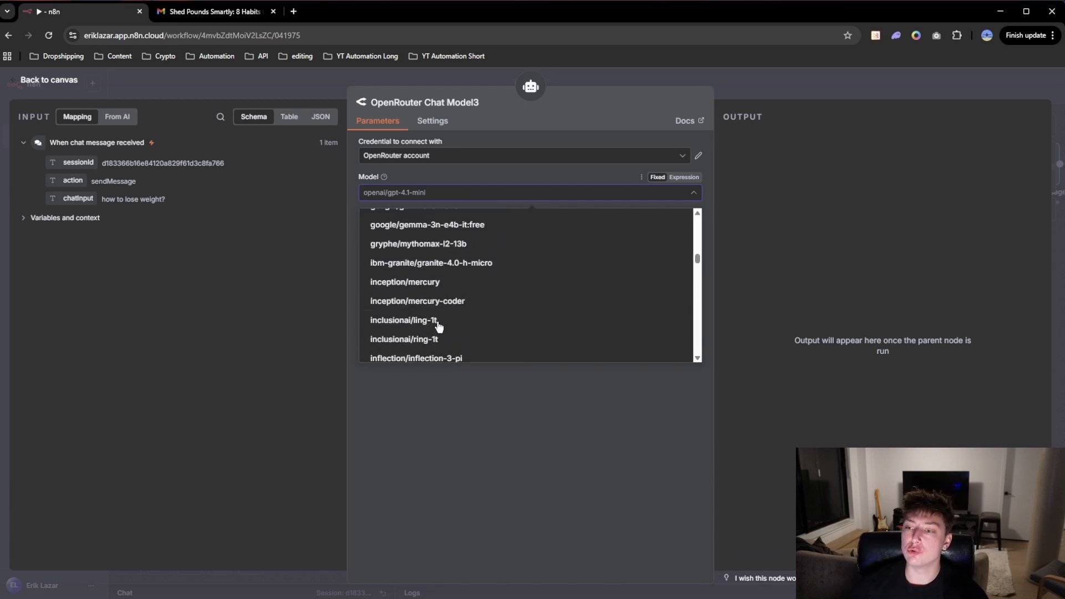
pyautogui.scroll(10, 427, 319)
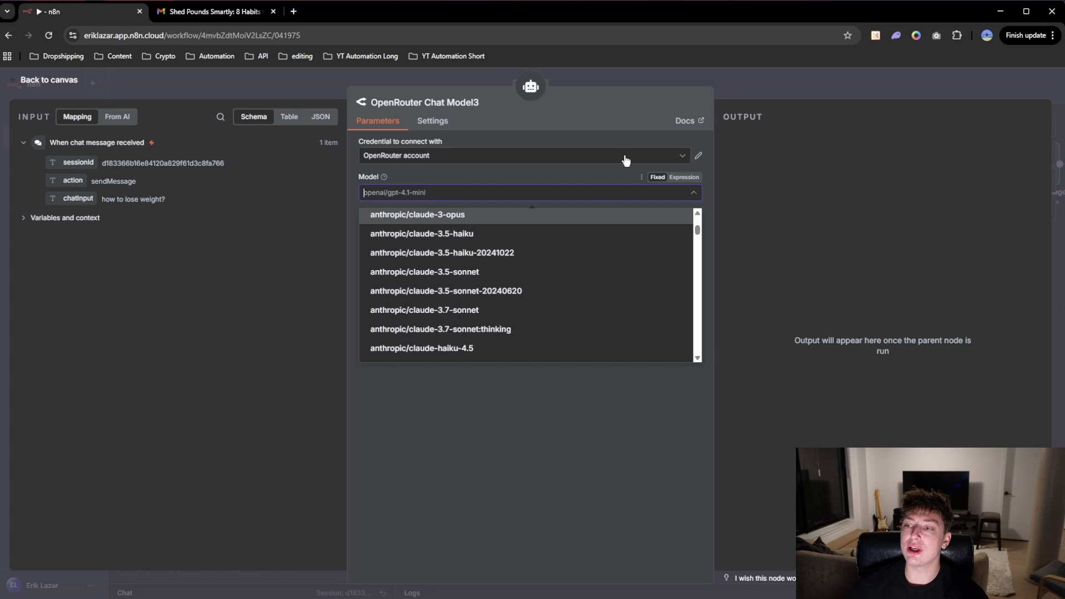
pyautogui.click(612, 83)
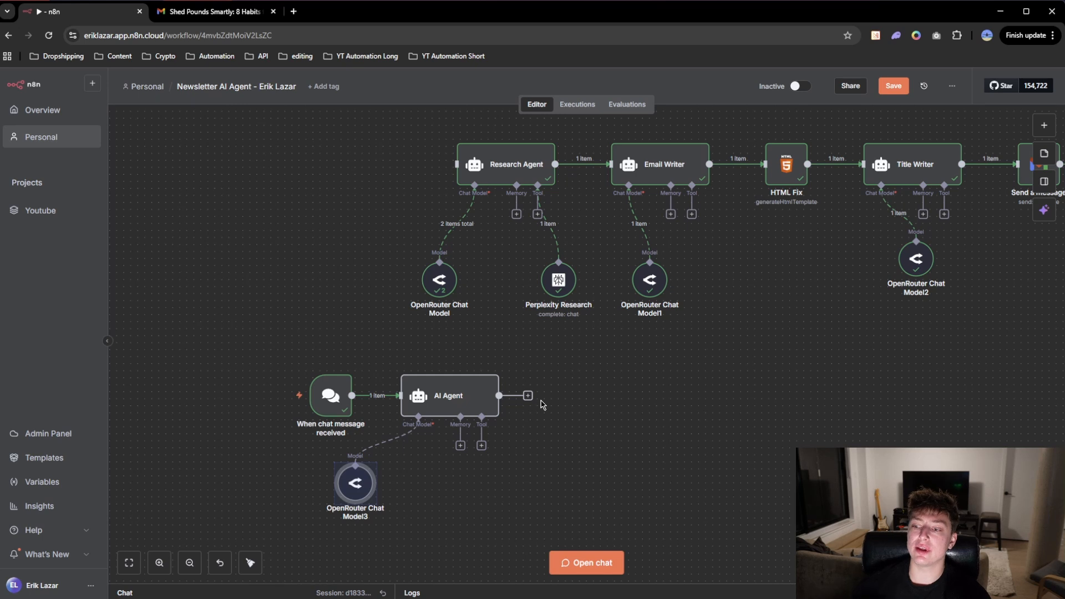
# Step: Examine the OpenRouter account credential and its API key field for the new chat model, and return to the canvas
pyautogui.doubleClick(355, 481)
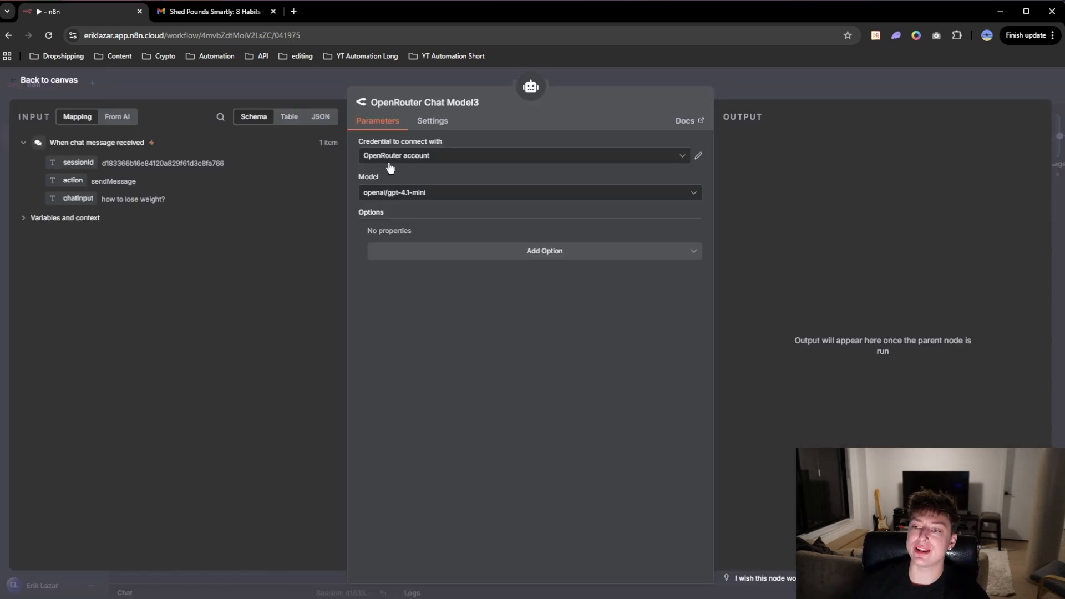
pyautogui.click(427, 161)
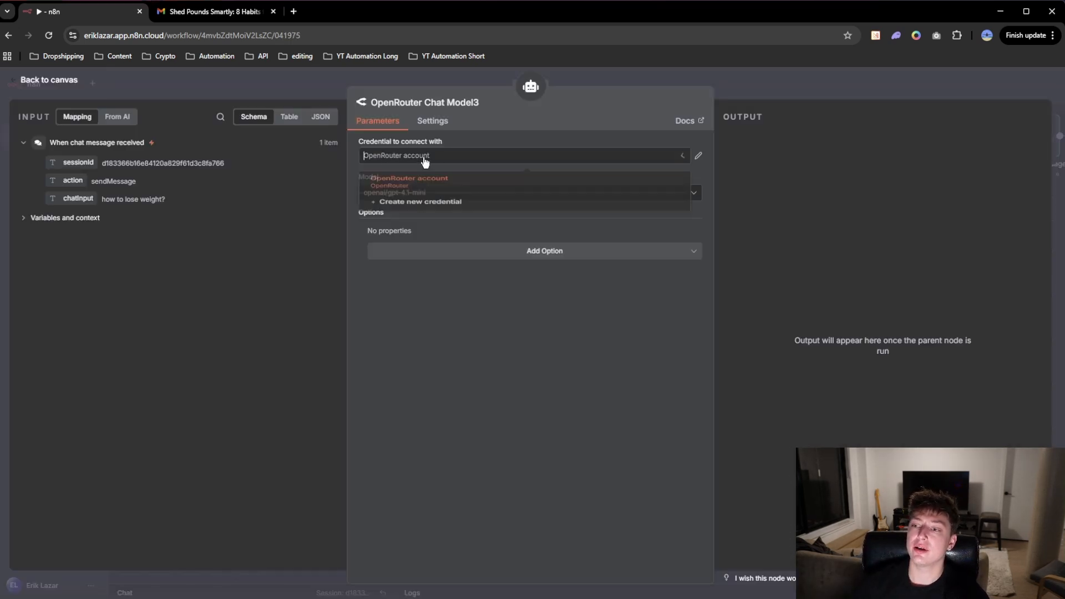
pyautogui.click(699, 155)
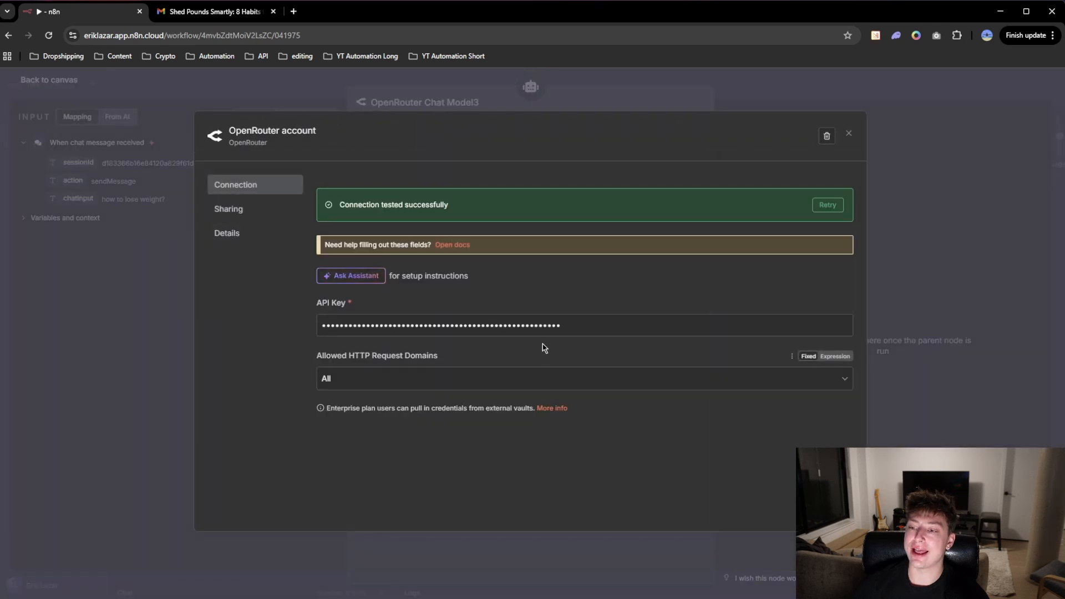
pyautogui.moveTo(566, 327); pyautogui.dragTo(314, 327)
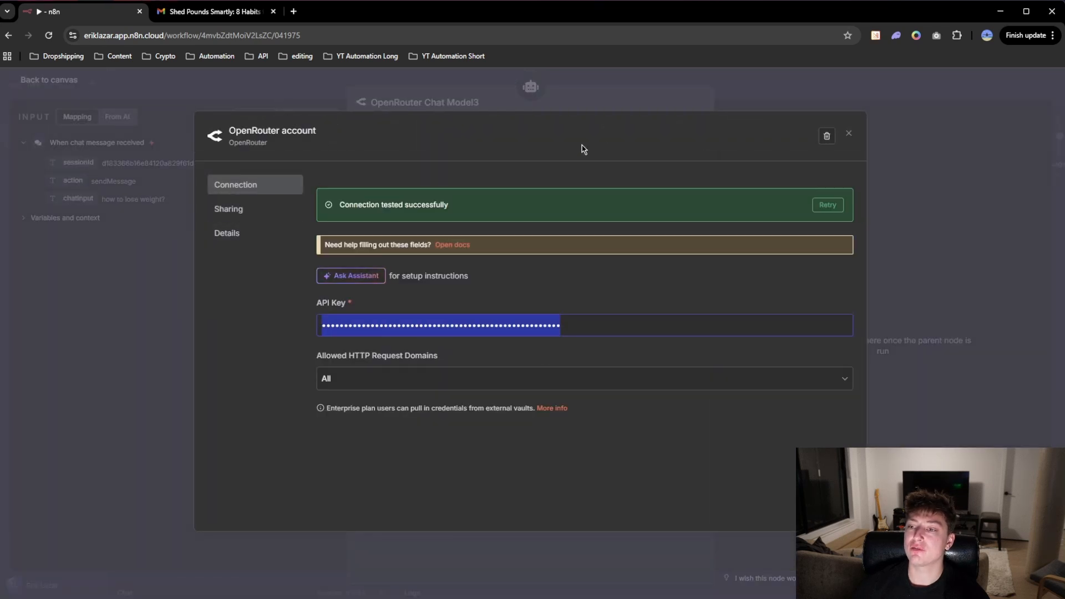
pyautogui.click(750, 92)
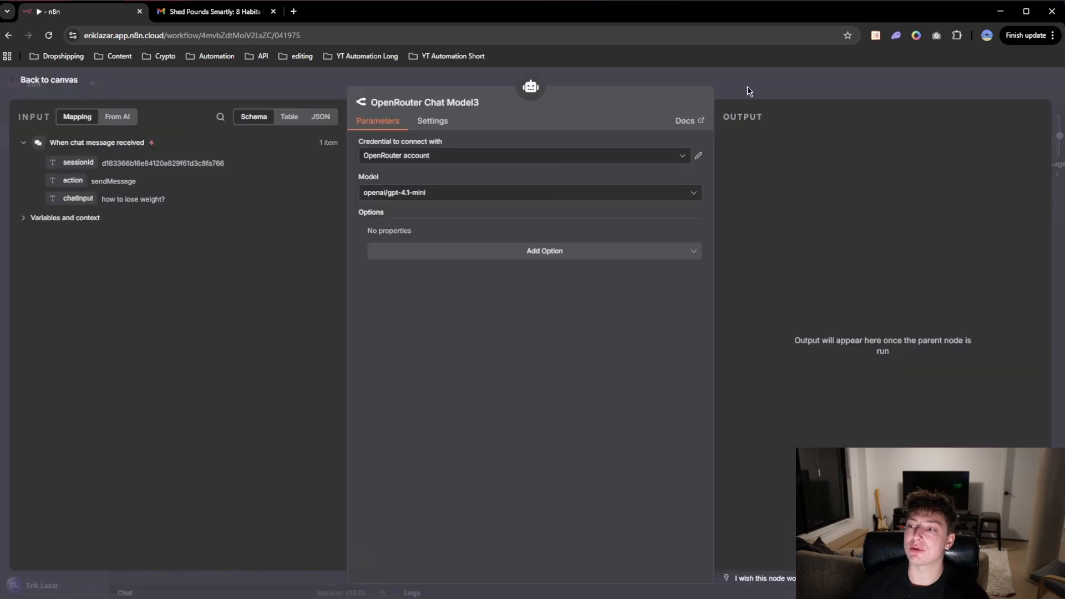
pyautogui.click(784, 86)
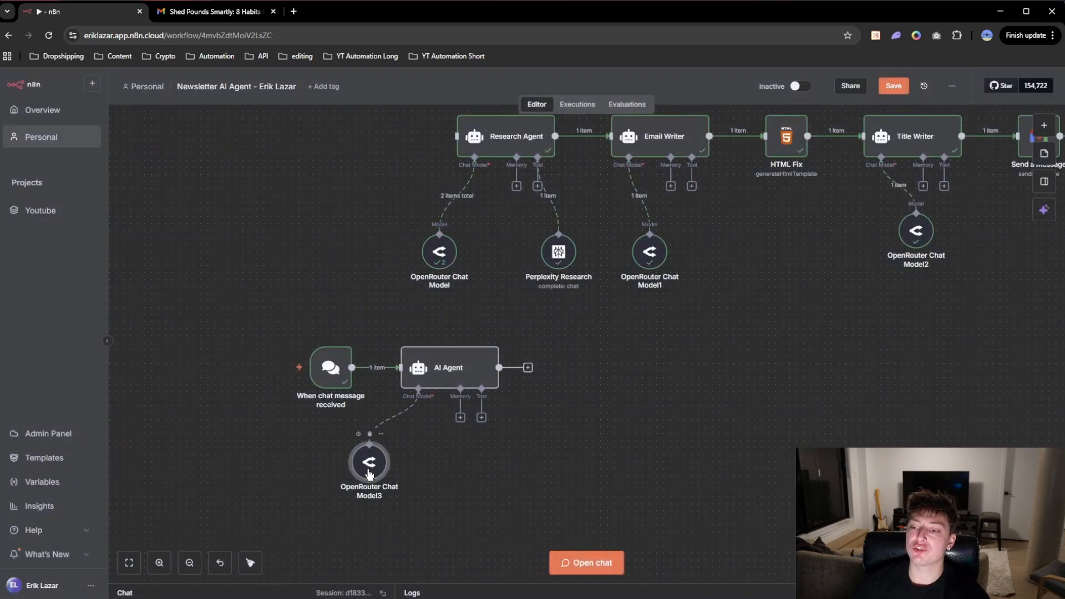
pyautogui.doubleClick(369, 472)
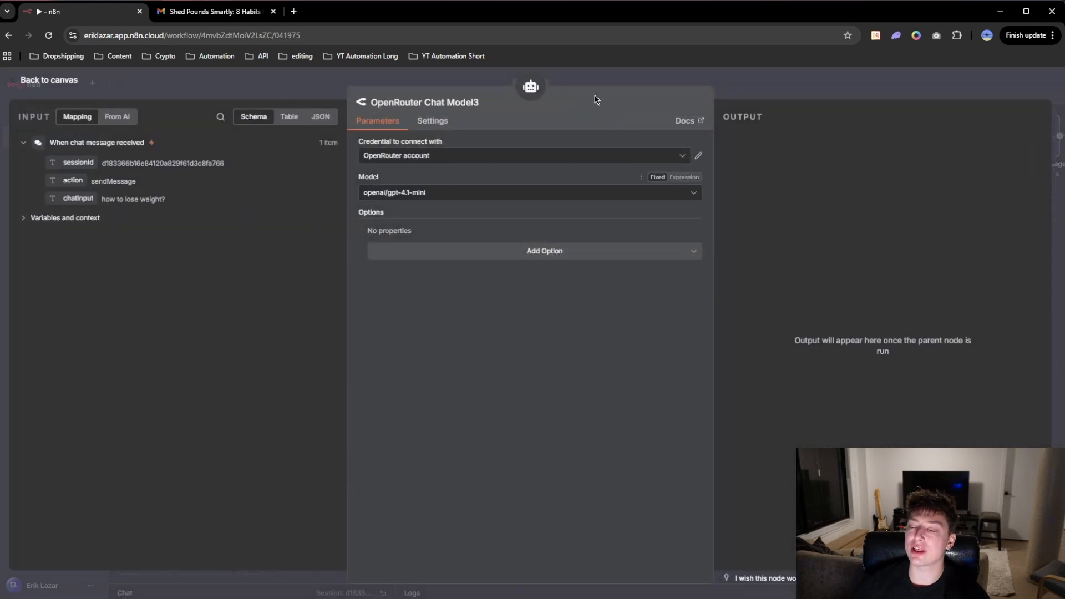
pyautogui.click(615, 81)
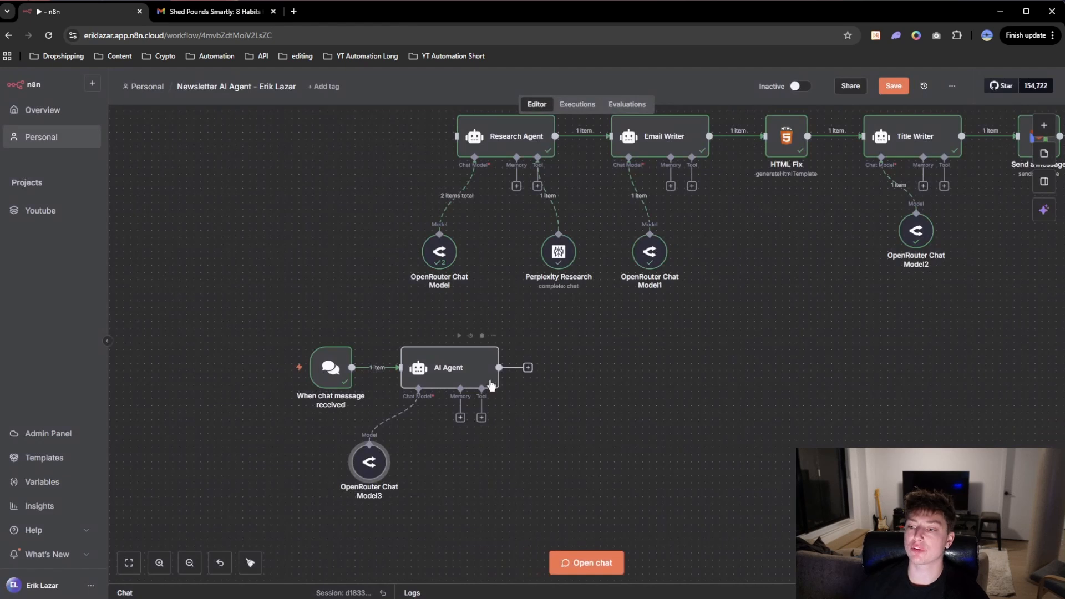
# Step: Attach a Perplexity tool with the Message a Model operation to the new AI Agent
pyautogui.click(482, 418)
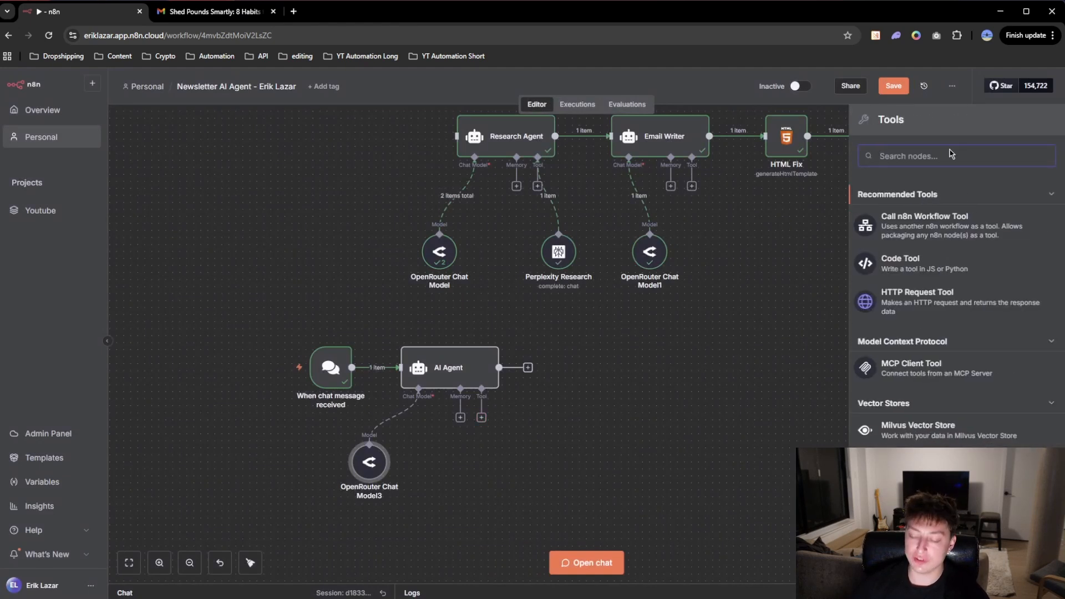
pyautogui.write('prep')
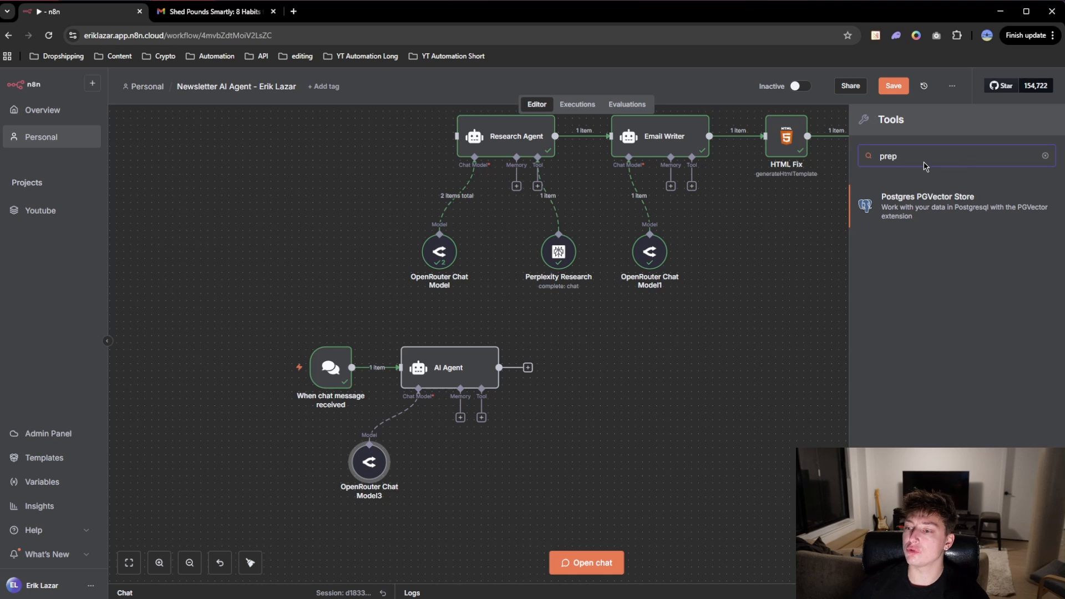
pyautogui.press('BackSpace')
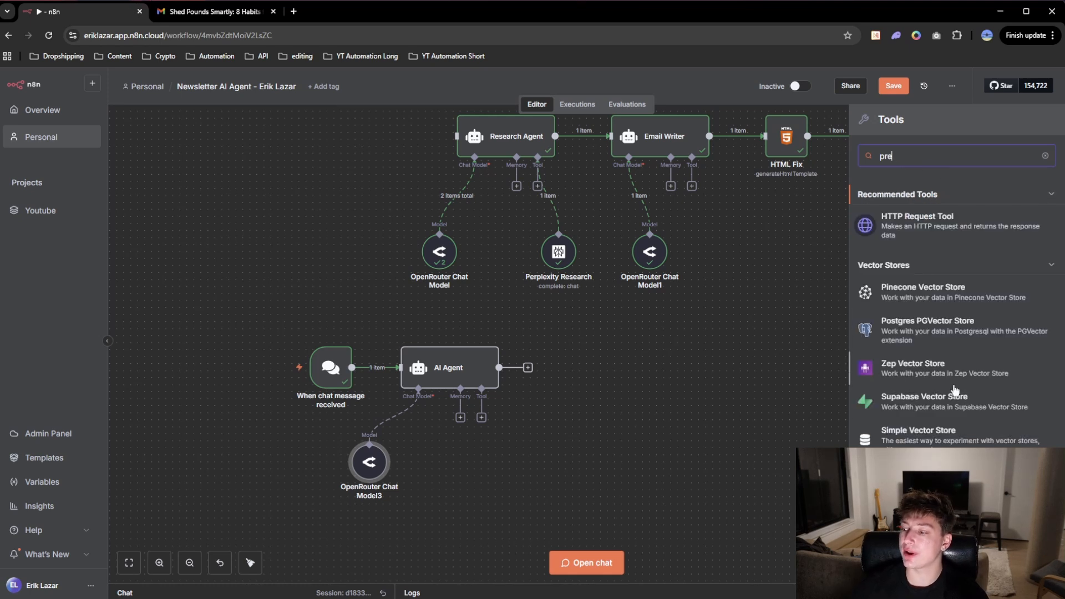
pyautogui.scroll(-3, 955, 394)
pyautogui.click(932, 467)
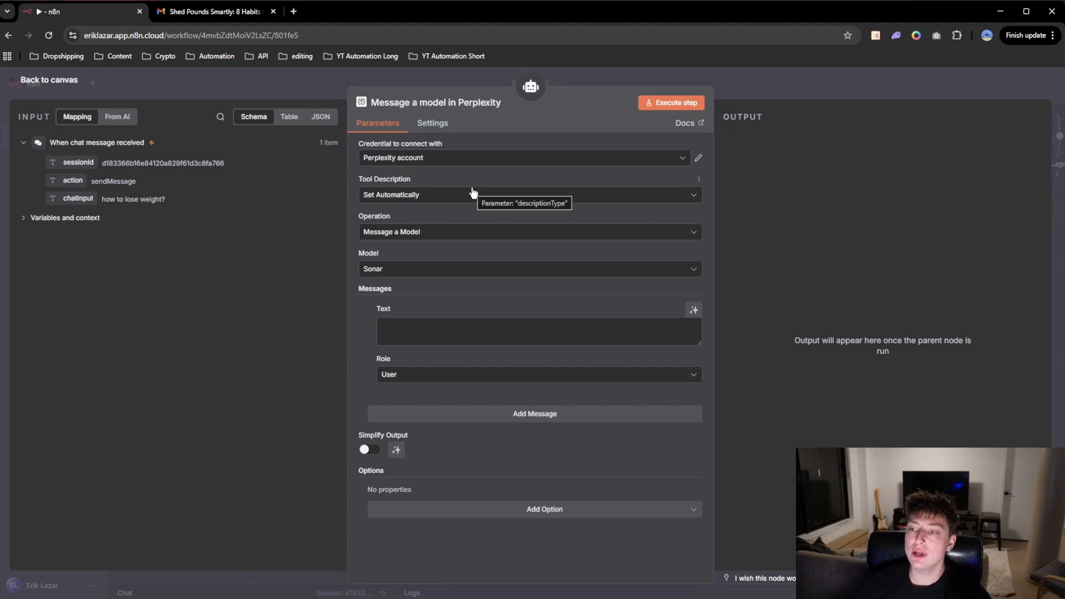
# Step: Change the new Perplexity tool's description mode to Set Manually and return to the canvas
pyautogui.click(430, 200)
pyautogui.click(516, 250)
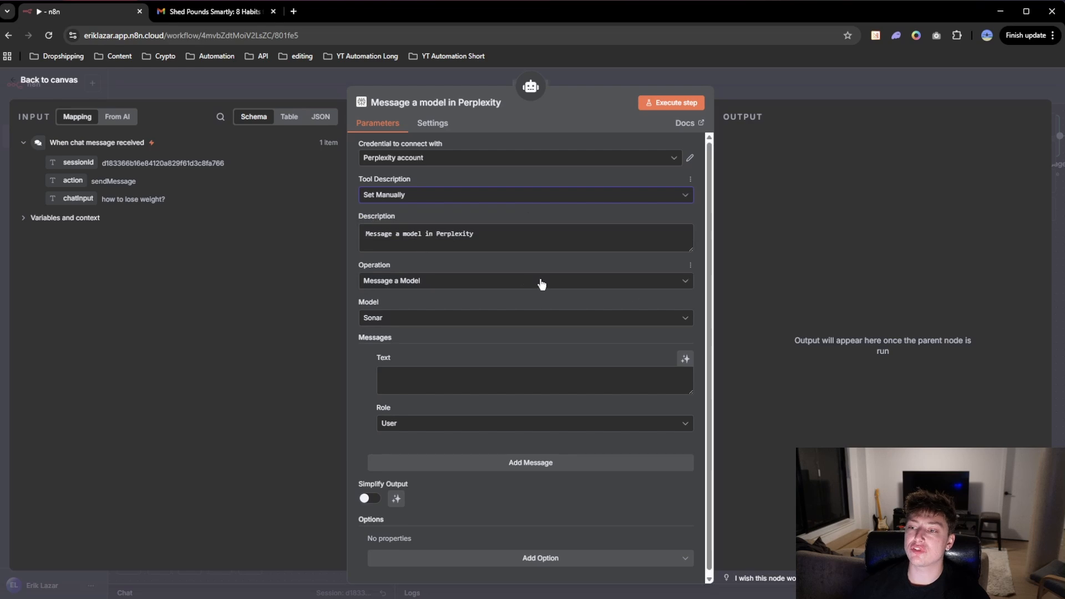
pyautogui.click(611, 80)
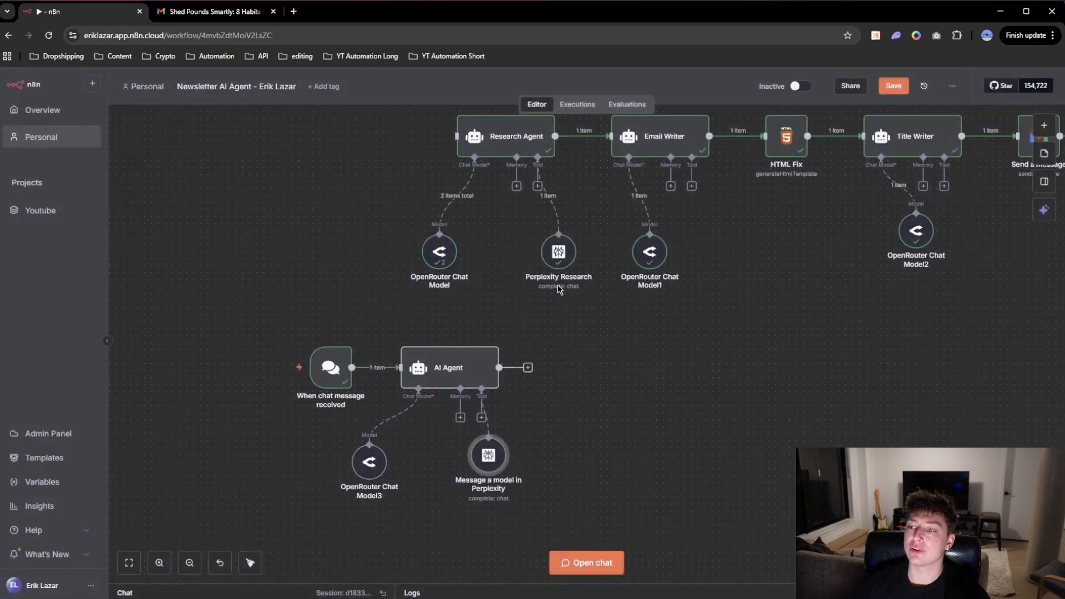
# Step: Copy the Perplexity Research node's description, "You must use this tool (Perplexity) for all of your research.", into the new Perplexity tool's description
pyautogui.doubleClick(562, 255)
pyautogui.moveTo(616, 234); pyautogui.dragTo(366, 233)
pyautogui.hotkey('ctrl', 'c')
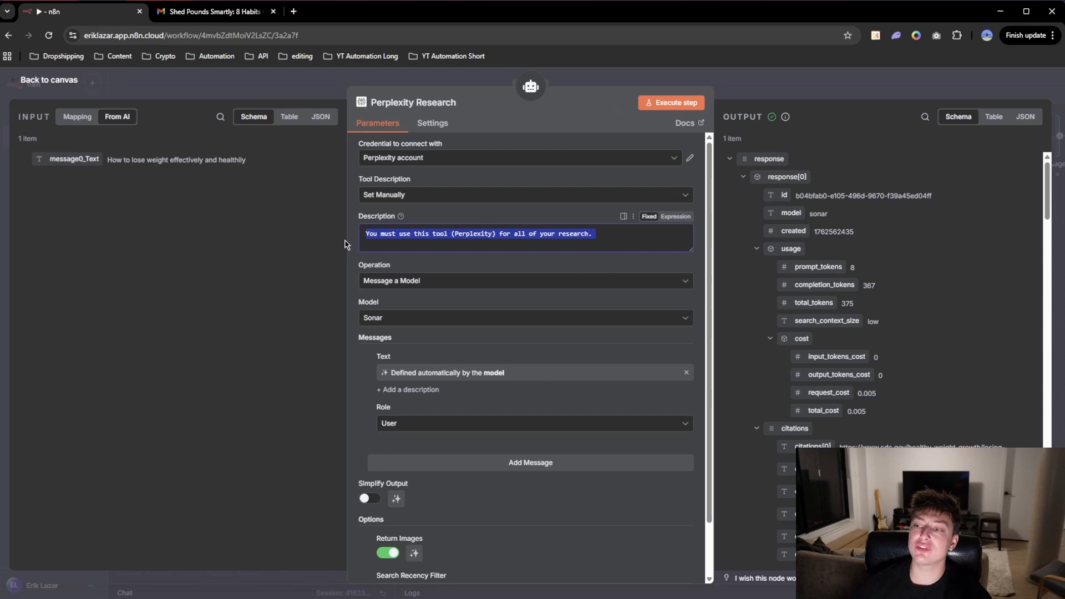
pyautogui.click(583, 73)
pyautogui.doubleClick(489, 465)
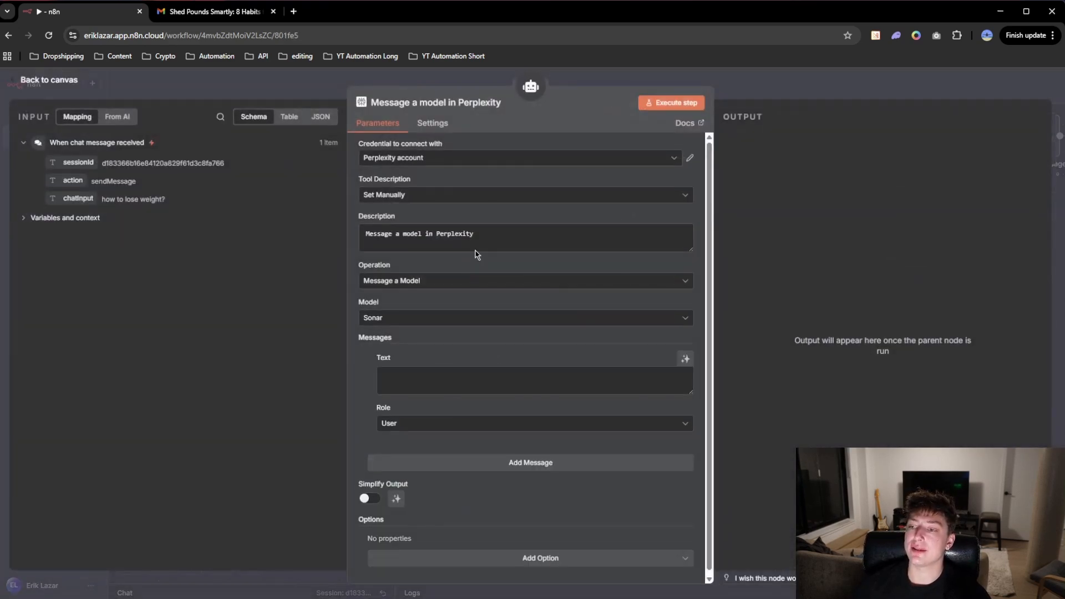
pyautogui.click(493, 233)
pyautogui.hotkey('ctrl', 'a')
pyautogui.hotkey('ctrl', 'v')
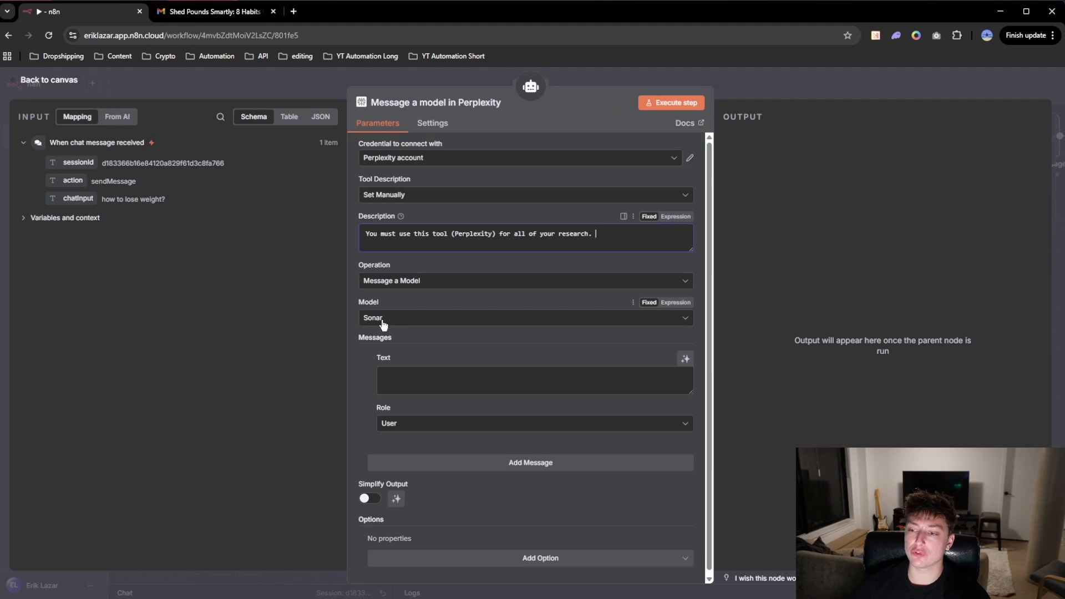
# Step: Let the model define the Perplexity message text, and add the Return Images option switched on
pyautogui.click(687, 360)
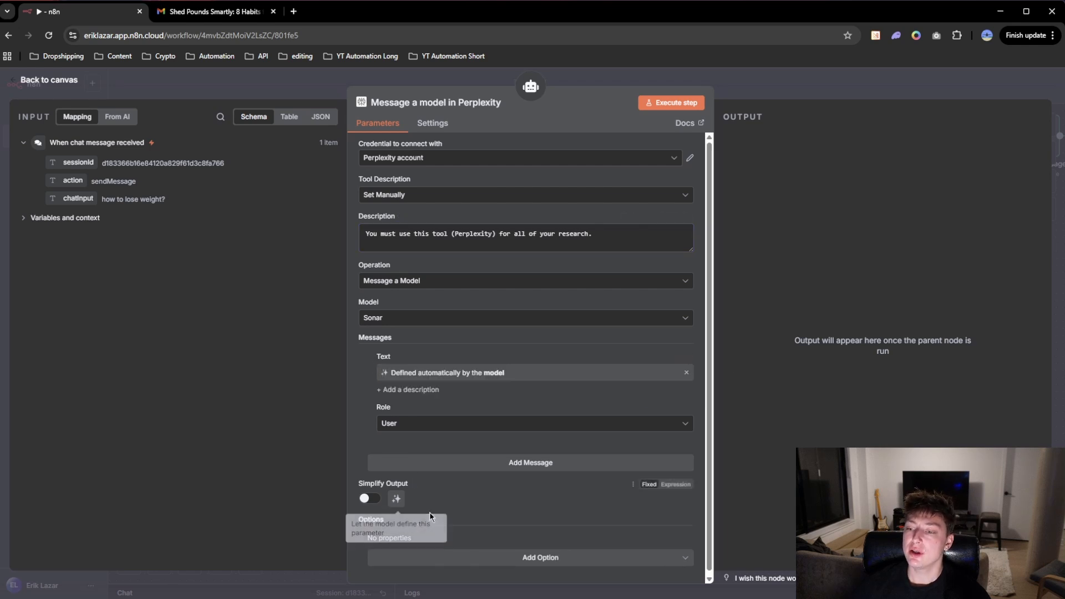
pyautogui.click(534, 556)
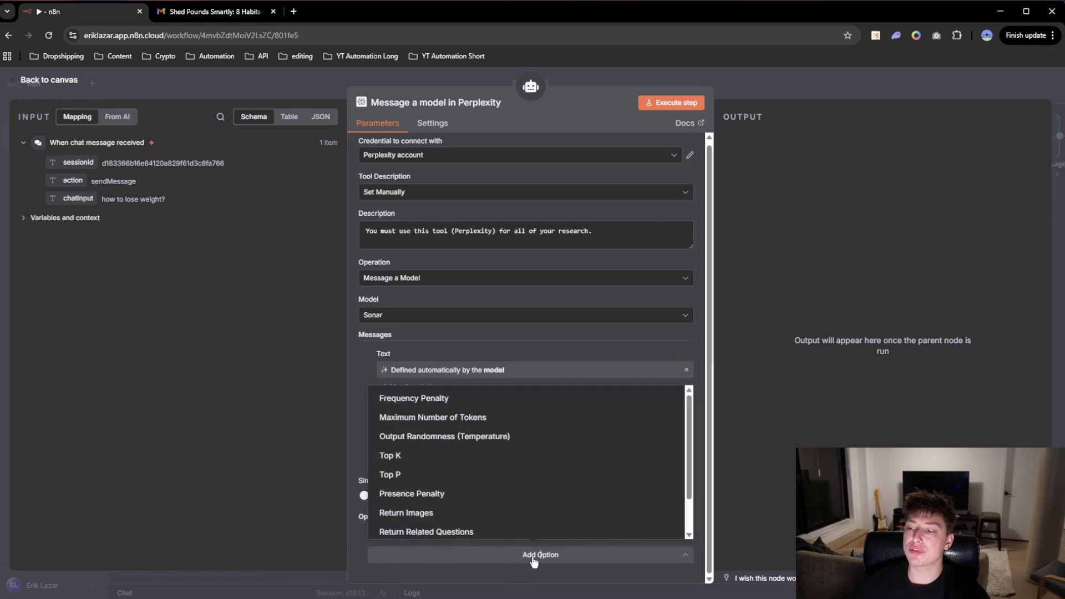
pyautogui.scroll(-1, 452, 430)
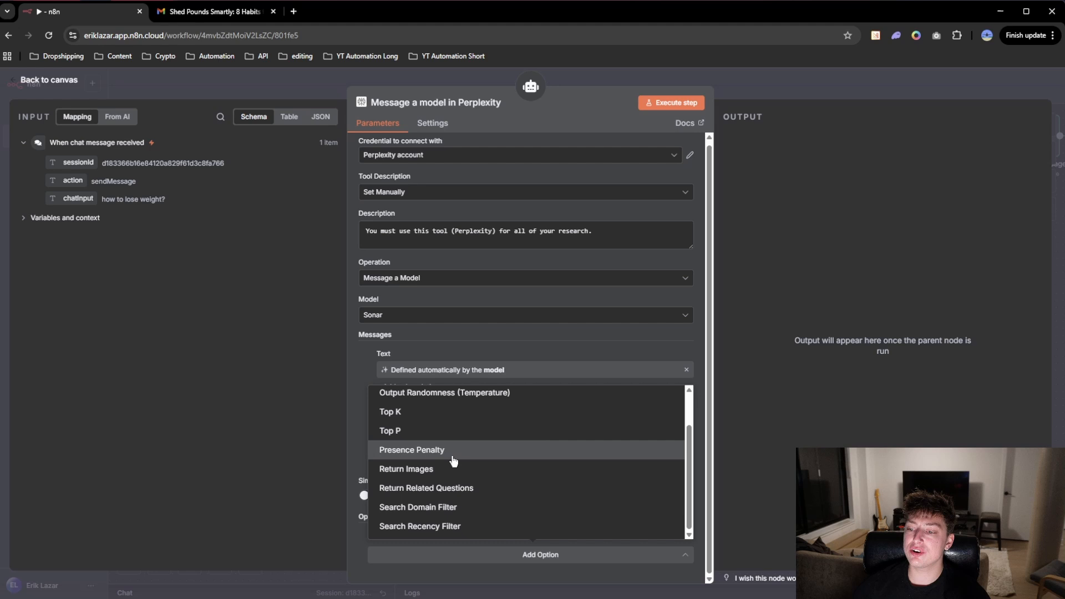
pyautogui.click(405, 471)
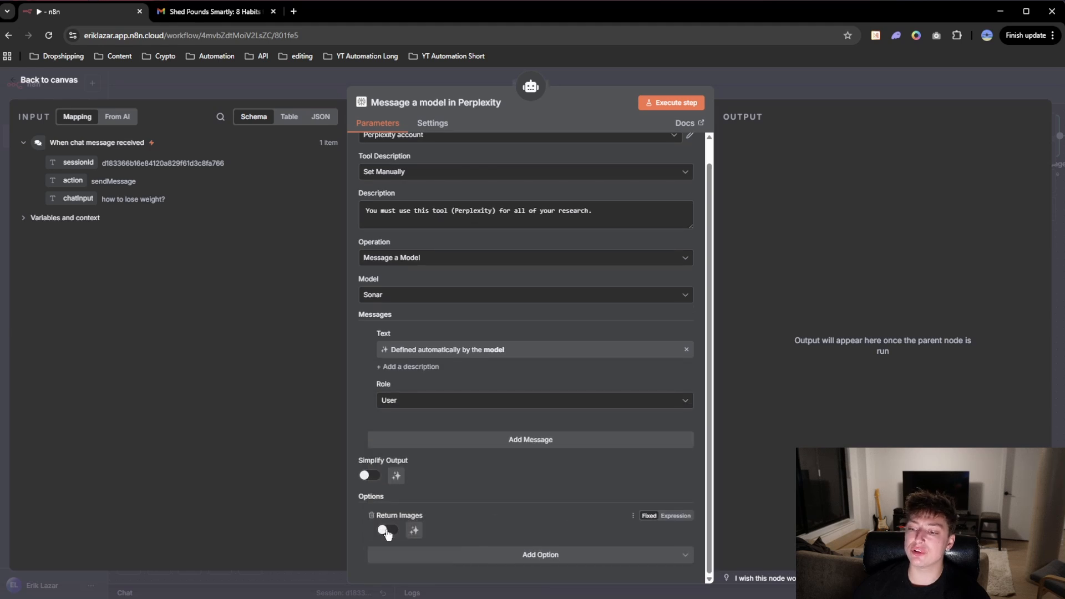
pyautogui.click(388, 530)
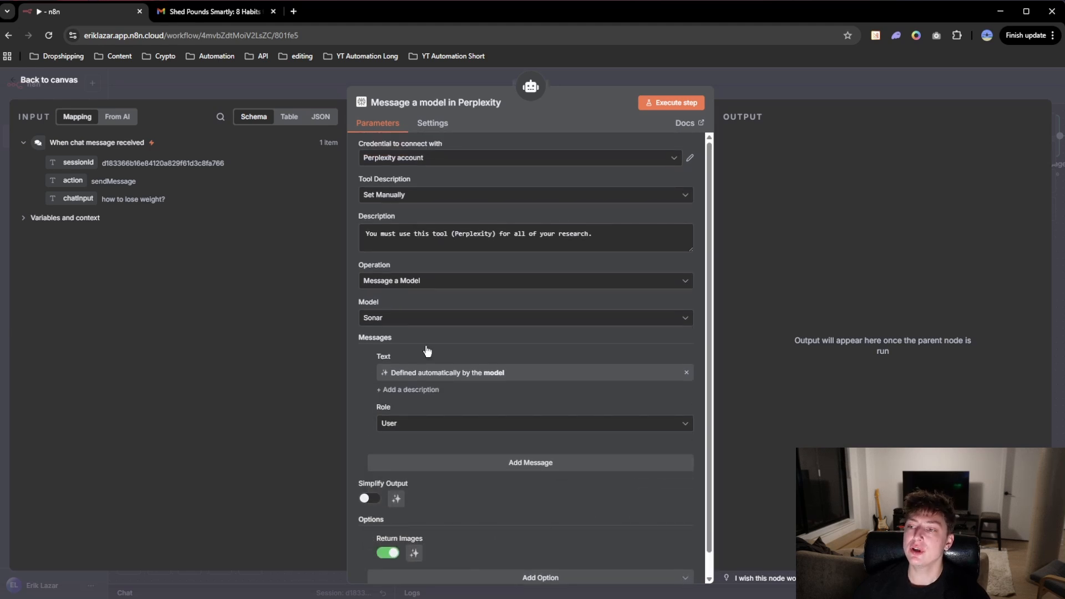
pyautogui.click(759, 83)
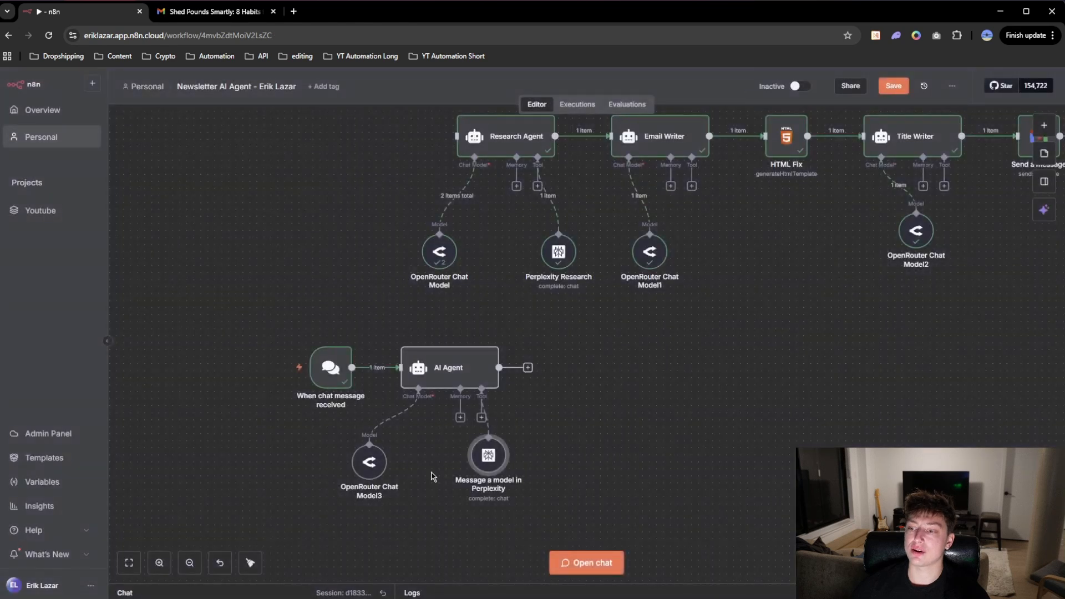
# Step: Set the new AI Agent's prompt source to Define below and return to the canvas
pyautogui.click(447, 377)
pyautogui.doubleClick(447, 377)
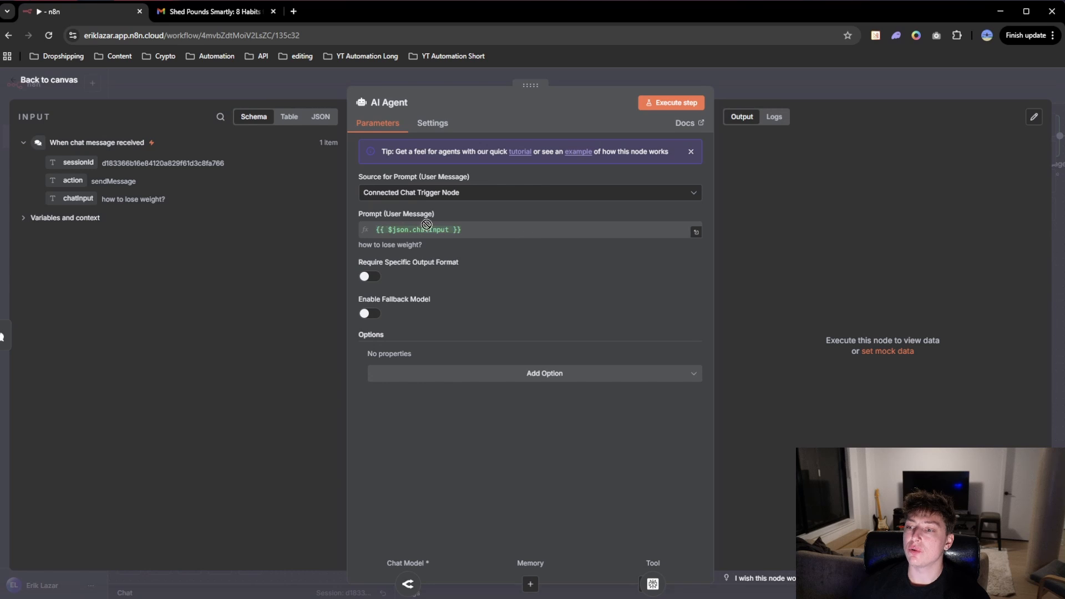
pyautogui.click(660, 197)
pyautogui.click(476, 252)
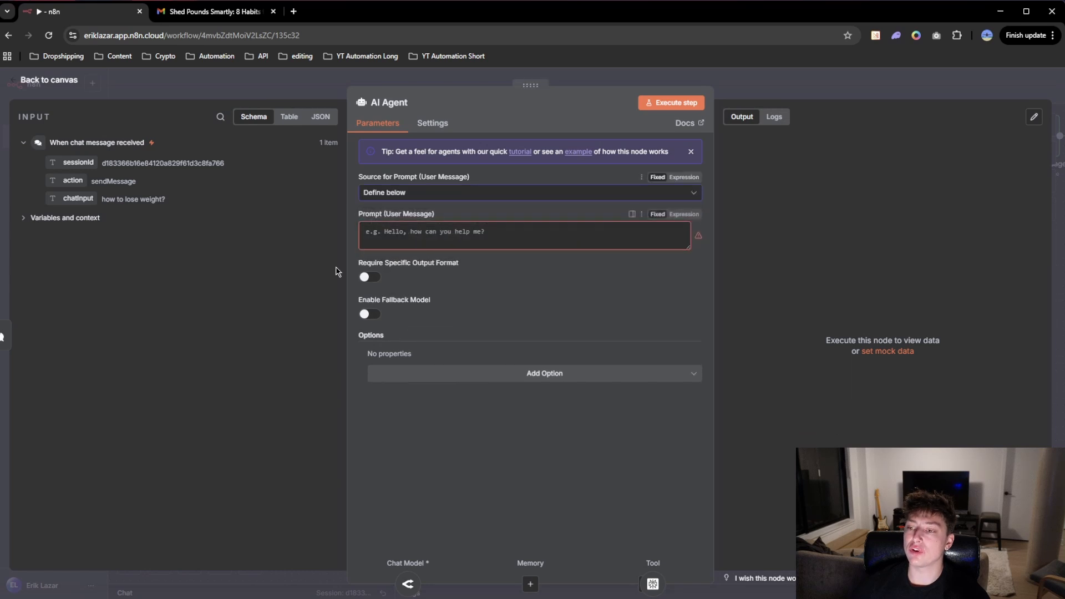
pyautogui.click(648, 81)
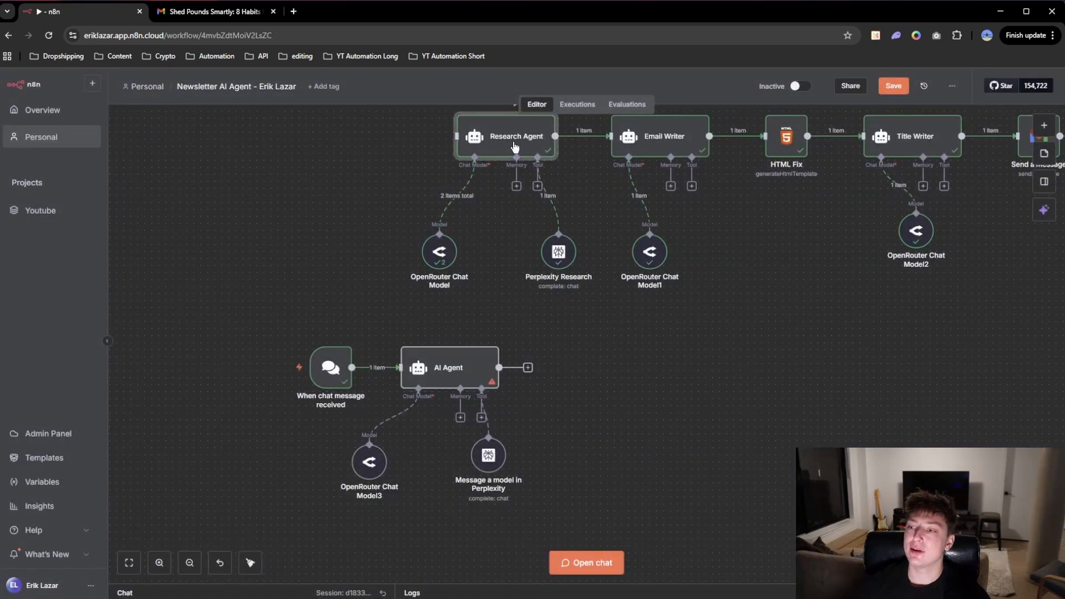
# Step: Open the existing Research Agent and enlarge its system message to copy the research assistant prompt
pyautogui.doubleClick(513, 145)
pyautogui.scroll(-2, 510, 403)
pyautogui.scroll(2, 510, 404)
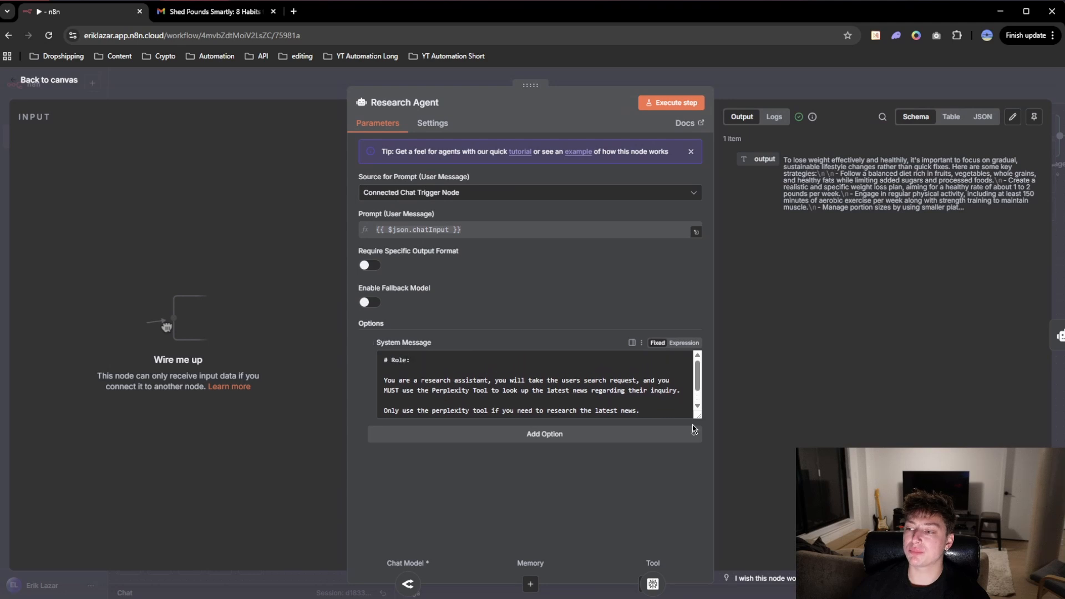
pyautogui.moveTo(697, 417); pyautogui.dragTo(706, 513)
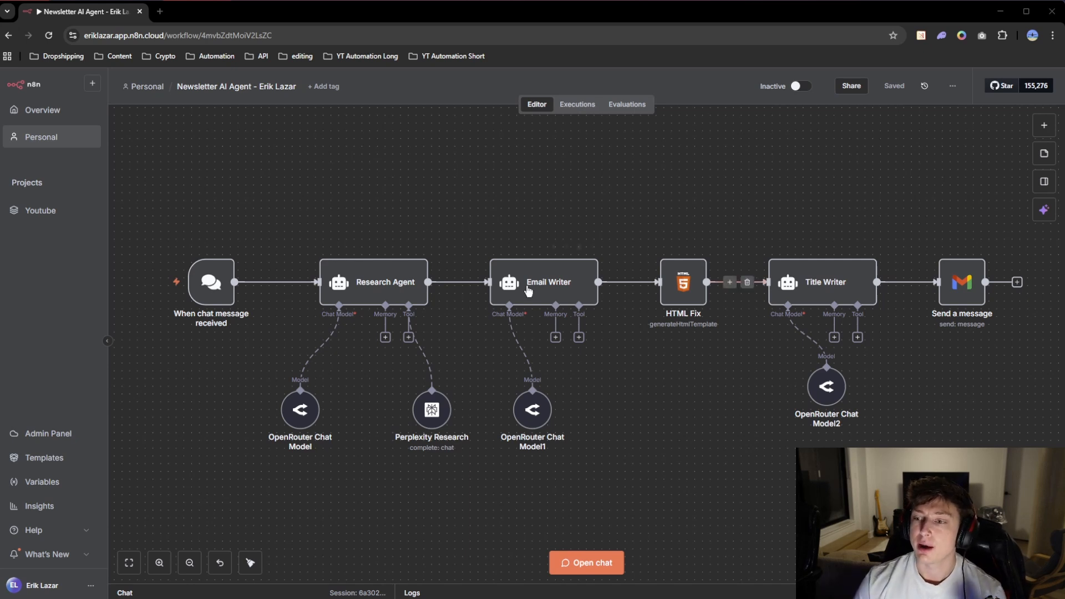
# Step: Examine the Research Agent's additional options, its system message and its chat input user prompt without changing them
pyautogui.click(366, 289)
pyautogui.doubleClick(367, 288)
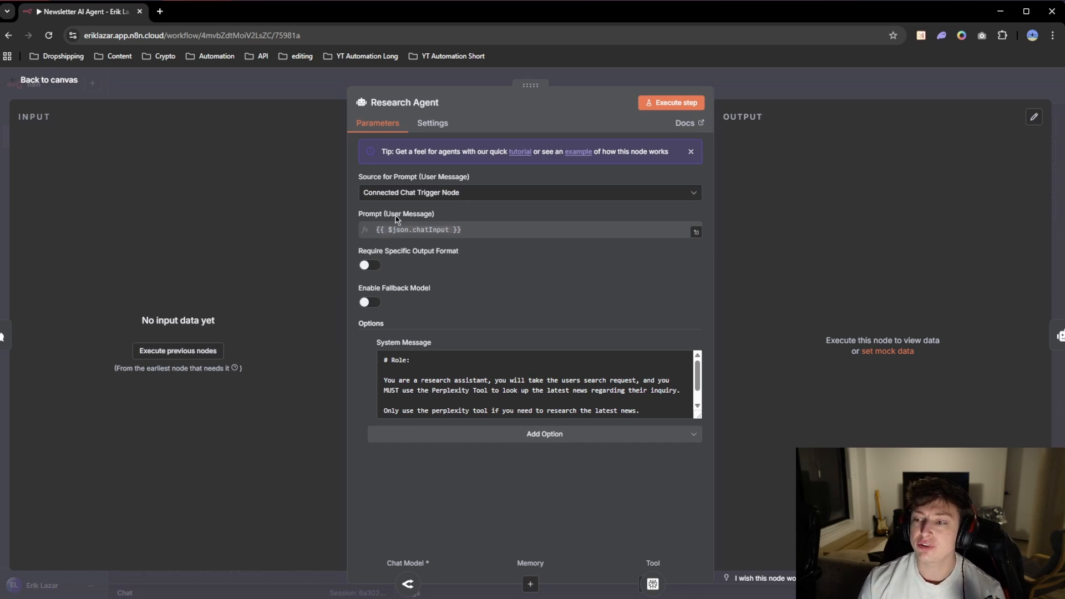
pyautogui.click(541, 437)
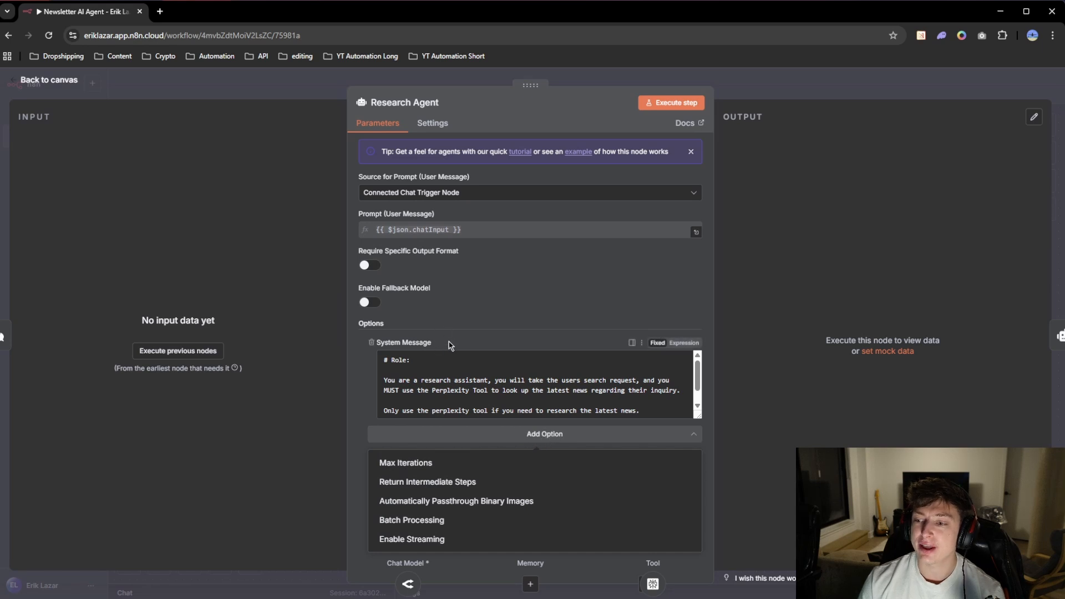
pyautogui.click(487, 293)
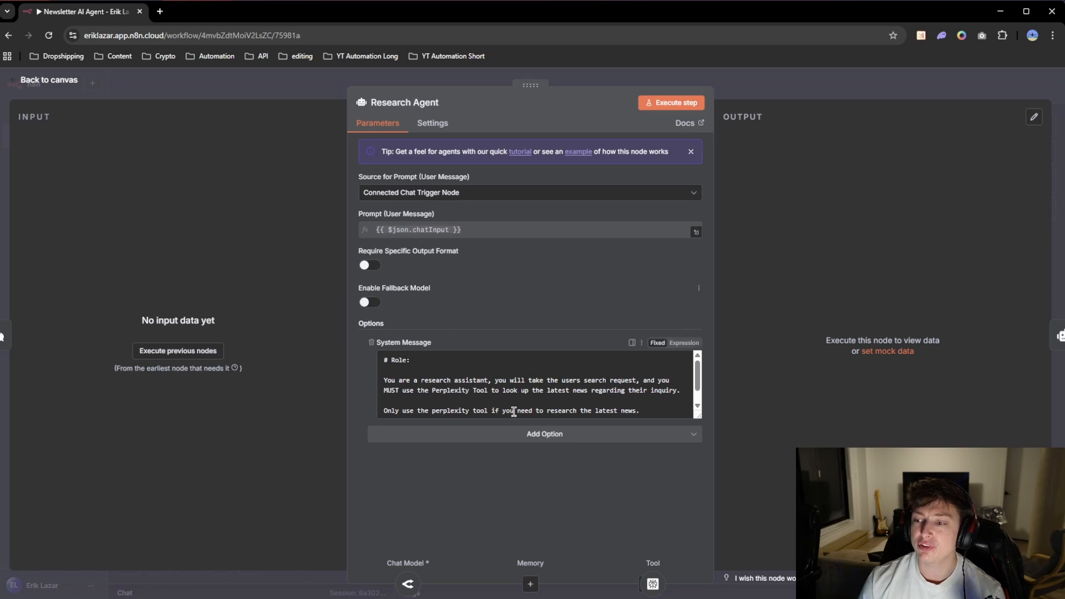
pyautogui.scroll(-1, 509, 391)
pyautogui.scroll(1, 433, 389)
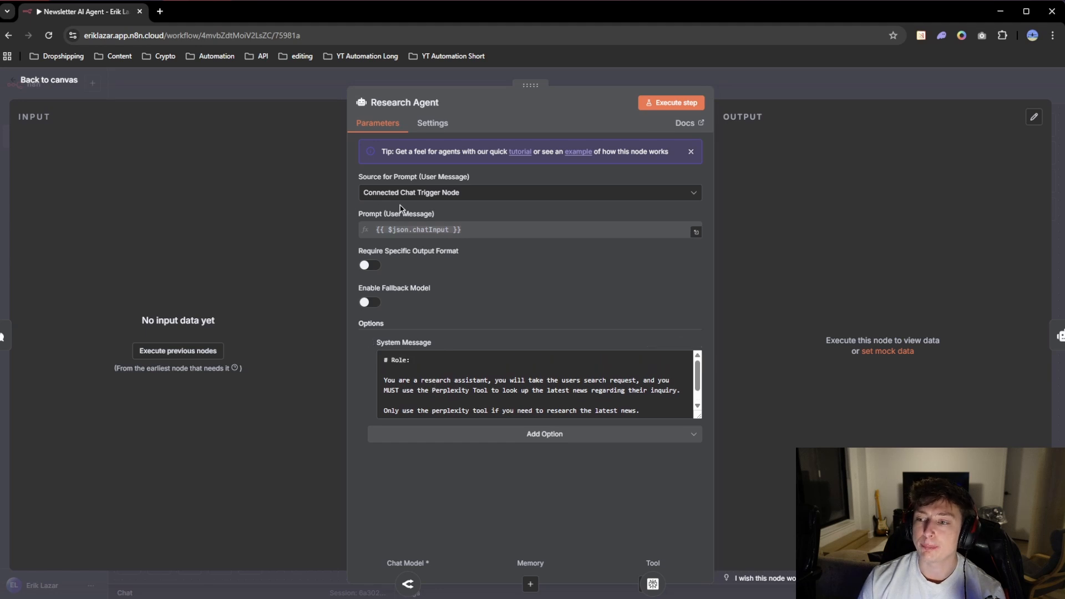
pyautogui.moveTo(472, 230); pyautogui.dragTo(371, 235)
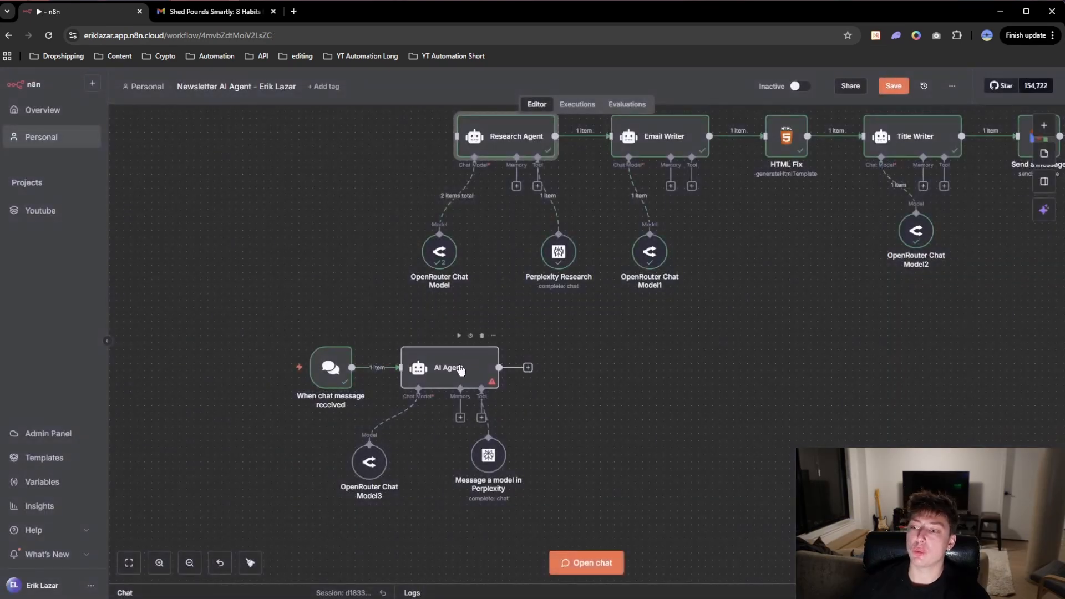
# Step: Paste the "# Role:" research assistant prompt, including the request for 2 relevant image URLs, as the new AI Agent's user message prompt
pyautogui.doubleClick(460, 368)
pyautogui.click(519, 233)
pyautogui.hotkey('ctrl', 'v')
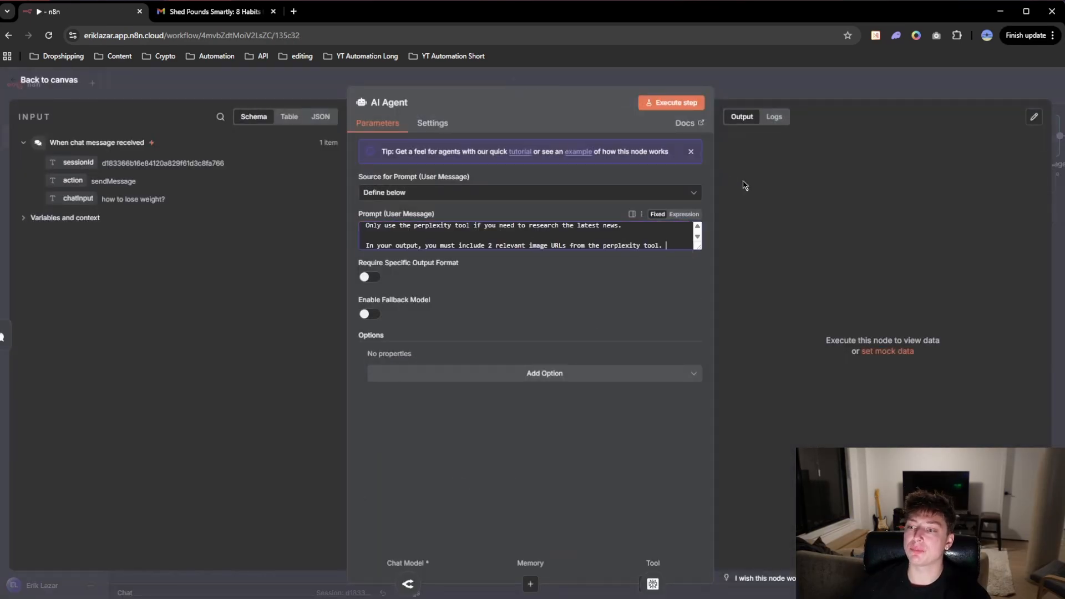
pyautogui.moveTo(699, 247); pyautogui.dragTo(700, 337)
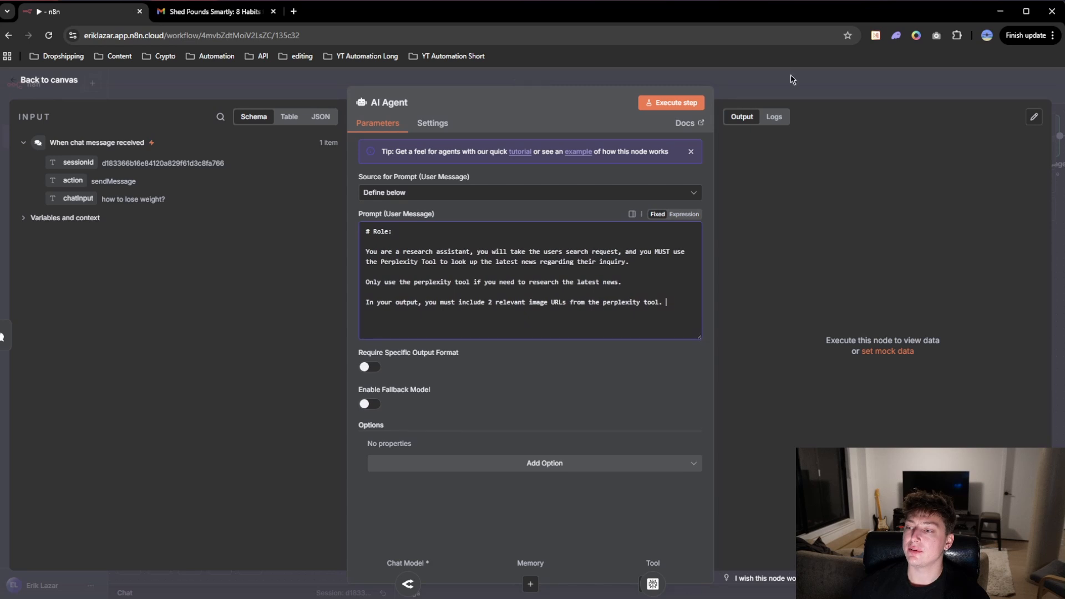
pyautogui.click(775, 93)
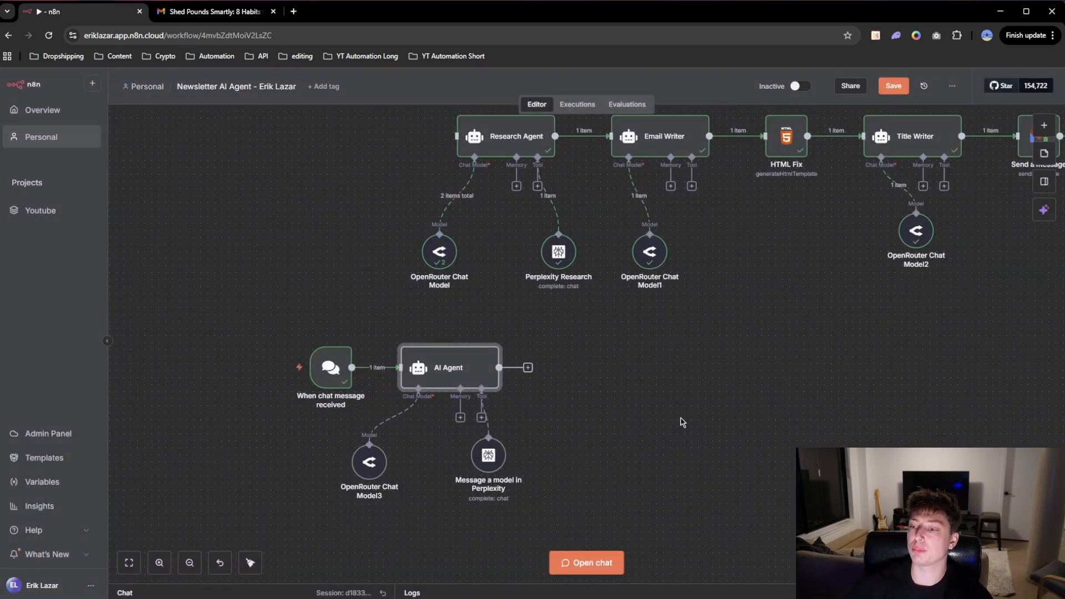
# Step: Review the full research assistant prompt in the new AI Agent and return to the canvas without editing it
pyautogui.doubleClick(451, 373)
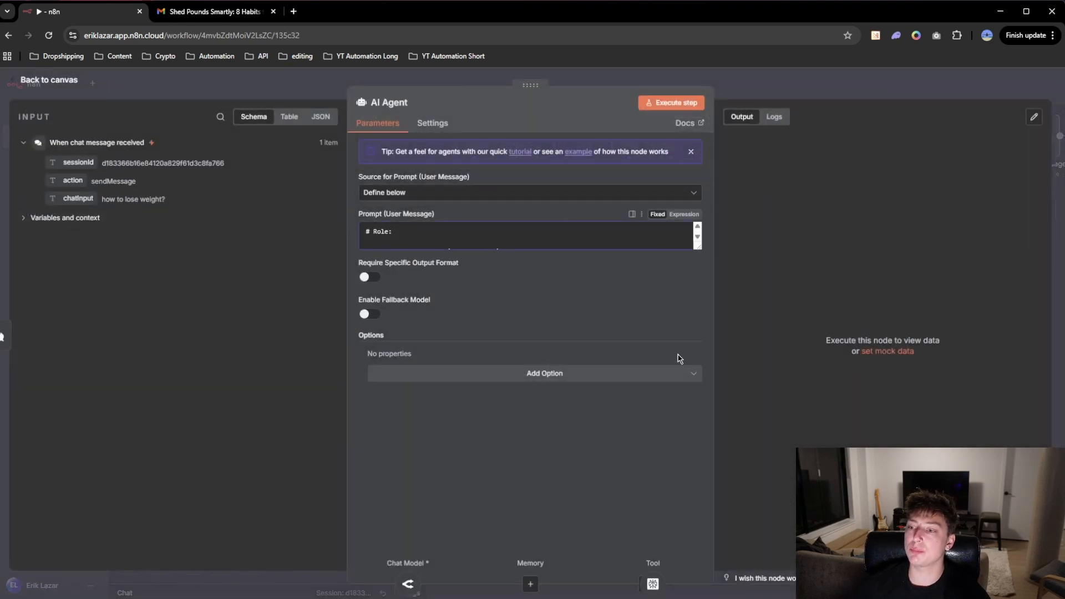
pyautogui.moveTo(699, 248); pyautogui.dragTo(699, 357)
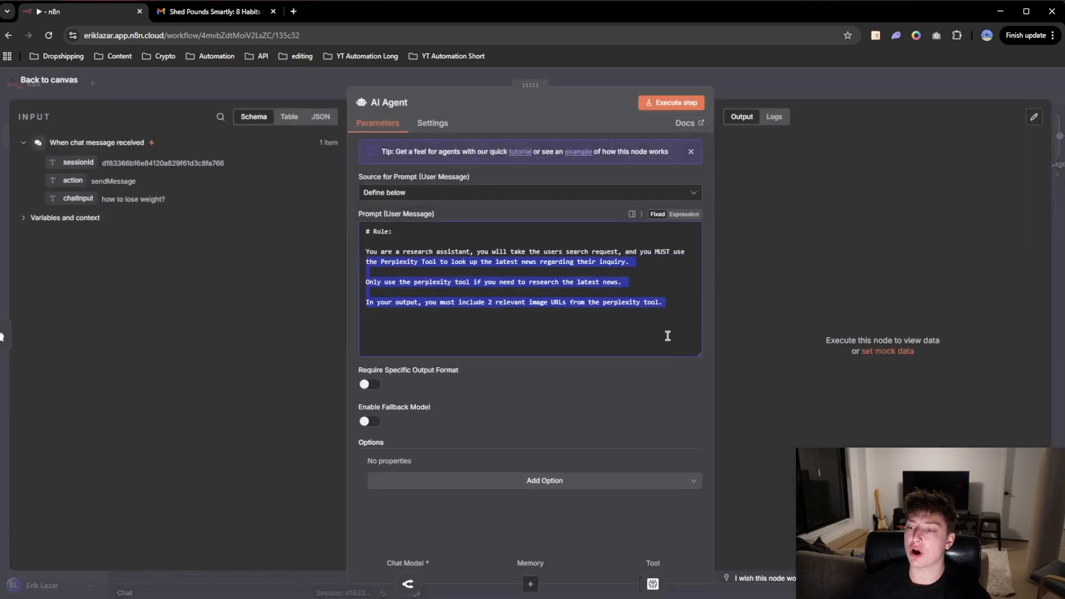
pyautogui.click(668, 292)
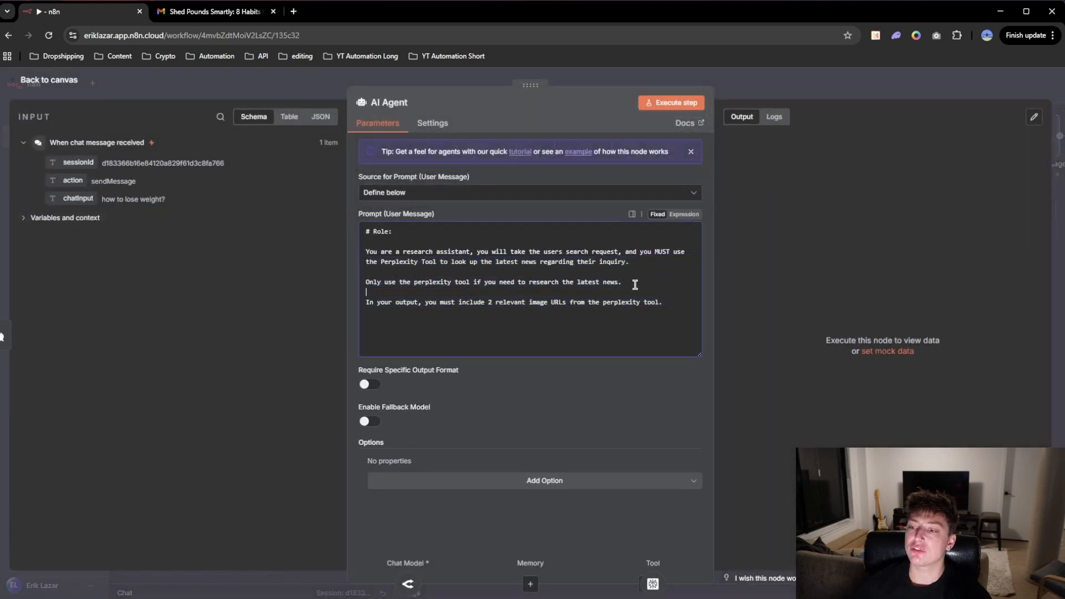
pyautogui.tripleClick(364, 254)
pyautogui.click(496, 277)
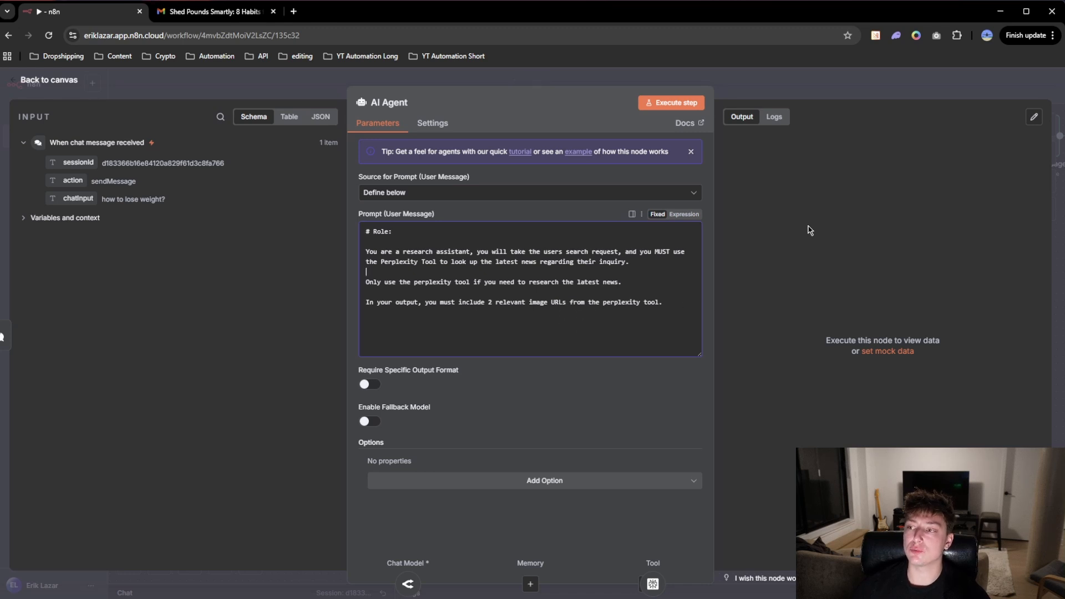
pyautogui.click(771, 89)
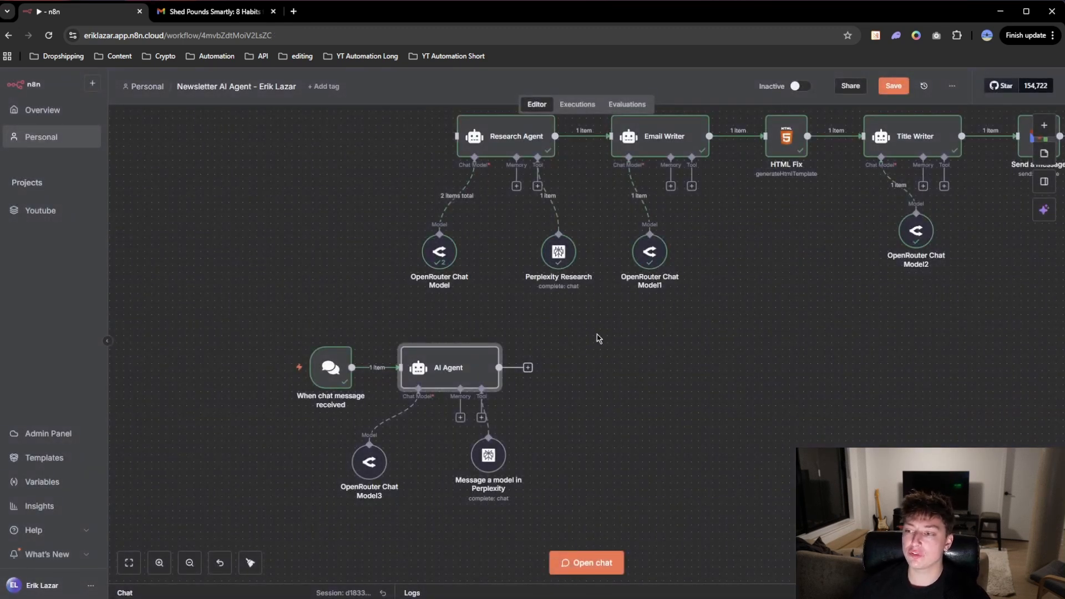
# Step: Add a second AI Agent after the first one, with its user message prompt source set to Define below
pyautogui.scroll(2, 599, 338)
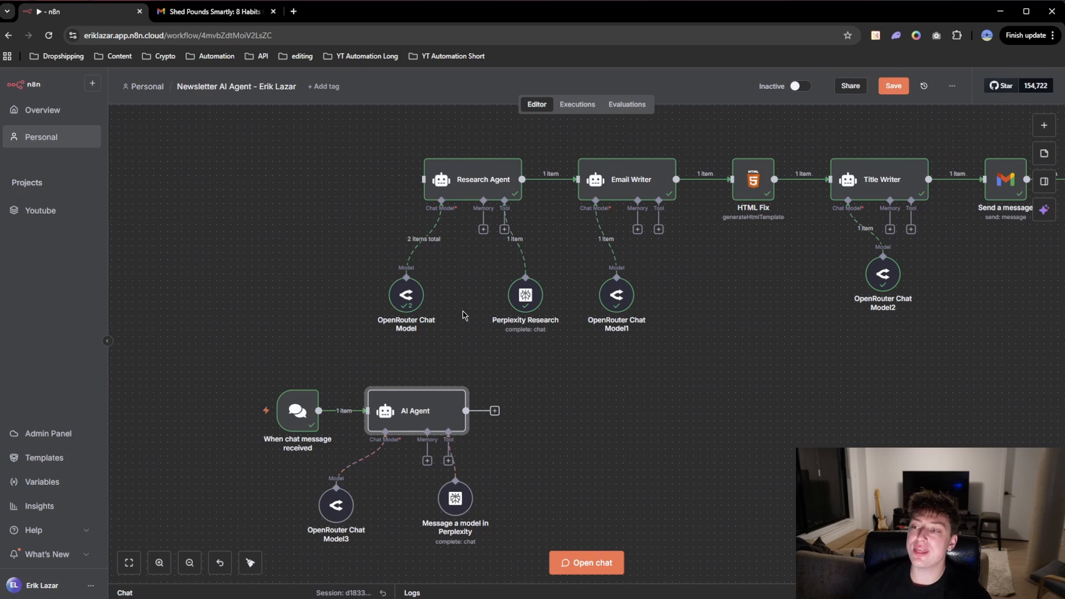
pyautogui.click(495, 411)
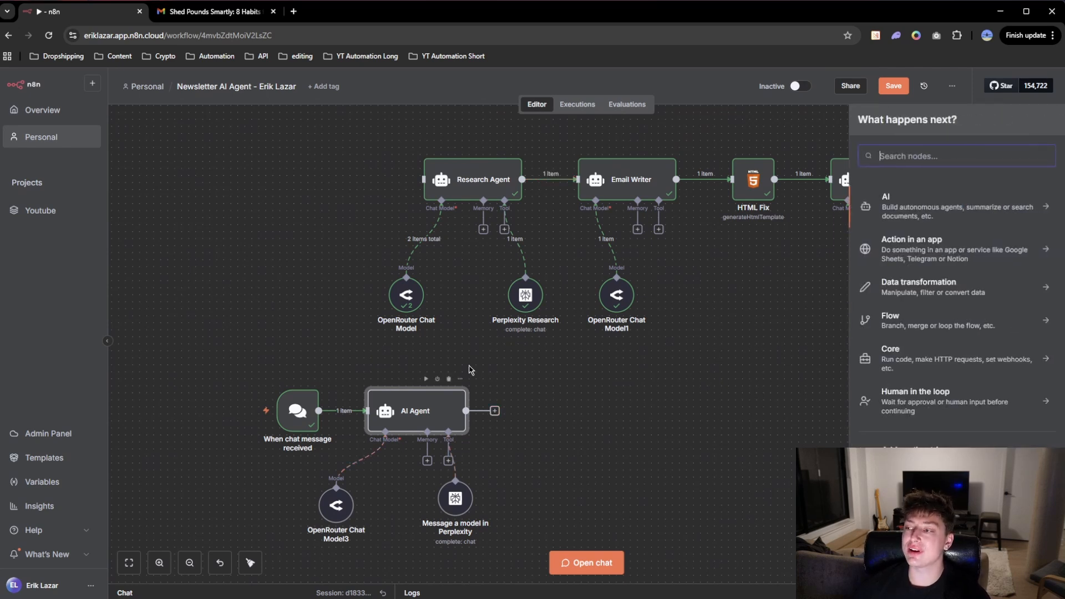
pyautogui.click(947, 216)
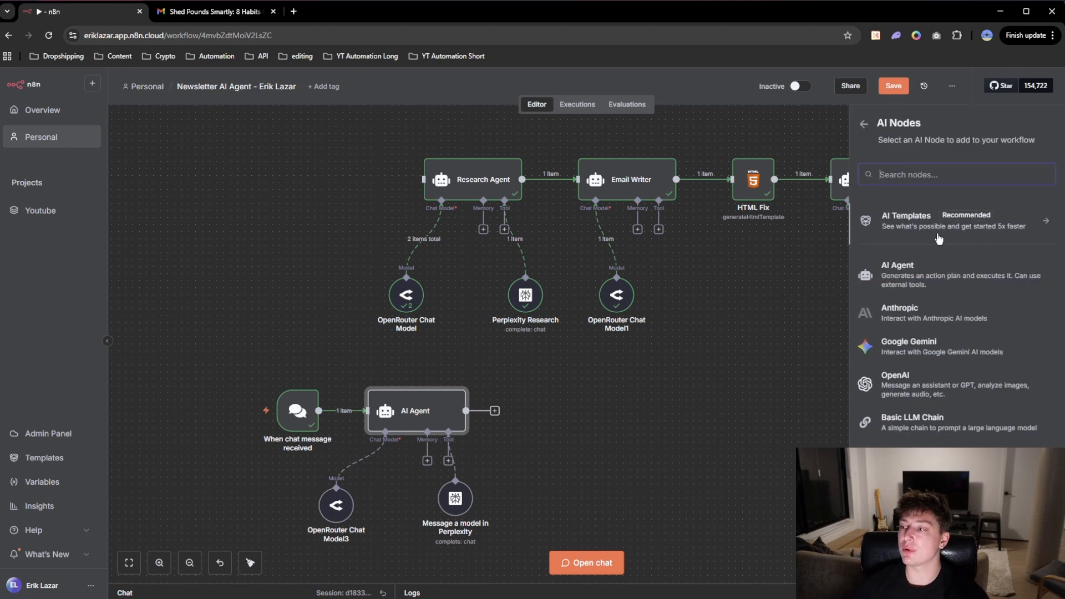
pyautogui.click(917, 272)
pyautogui.click(444, 194)
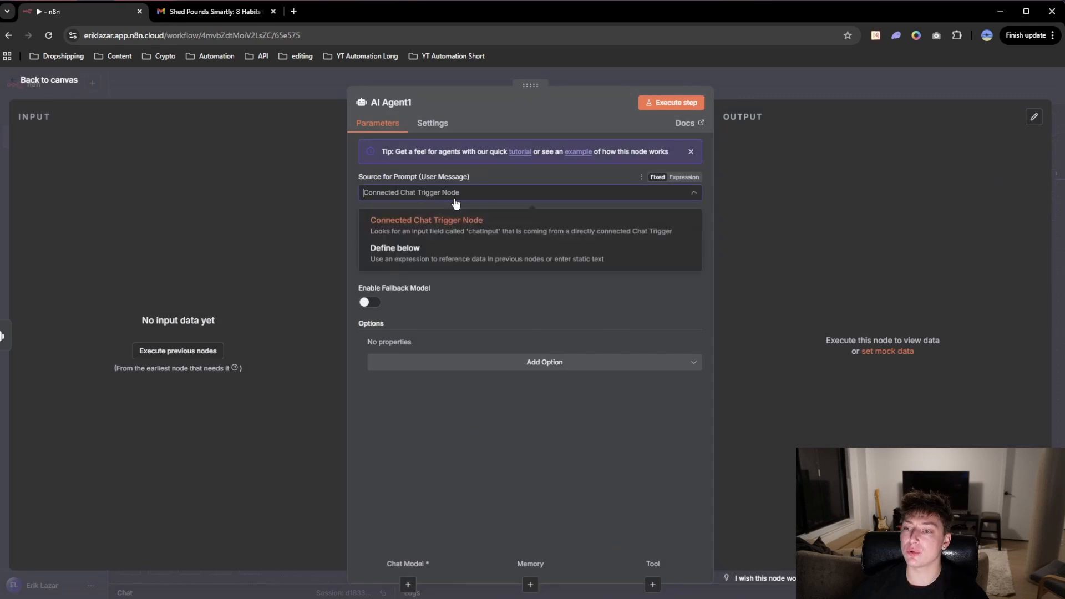
pyautogui.click(419, 251)
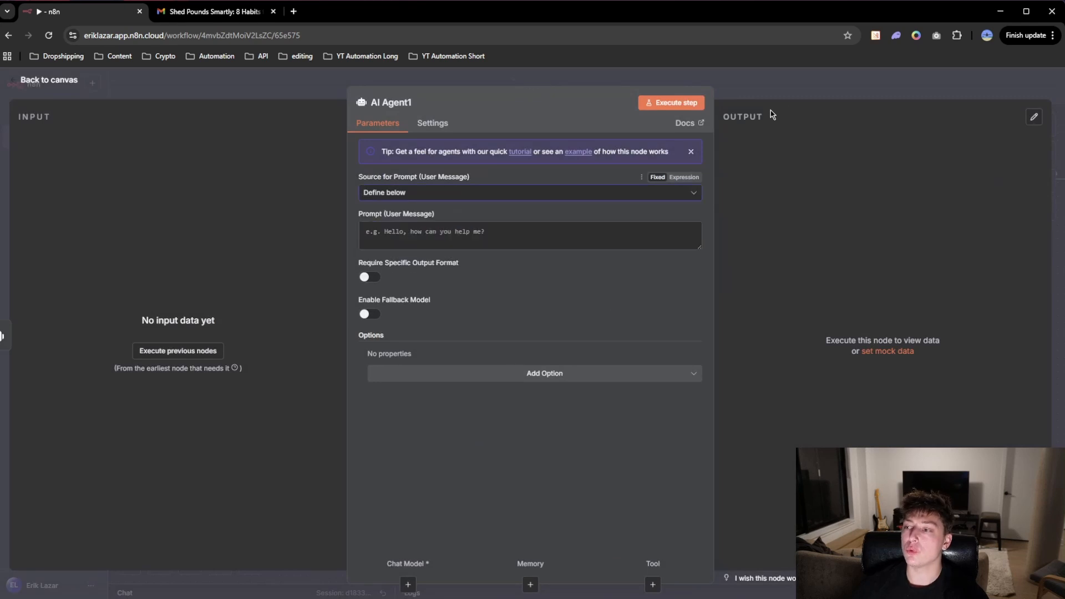
pyautogui.click(796, 91)
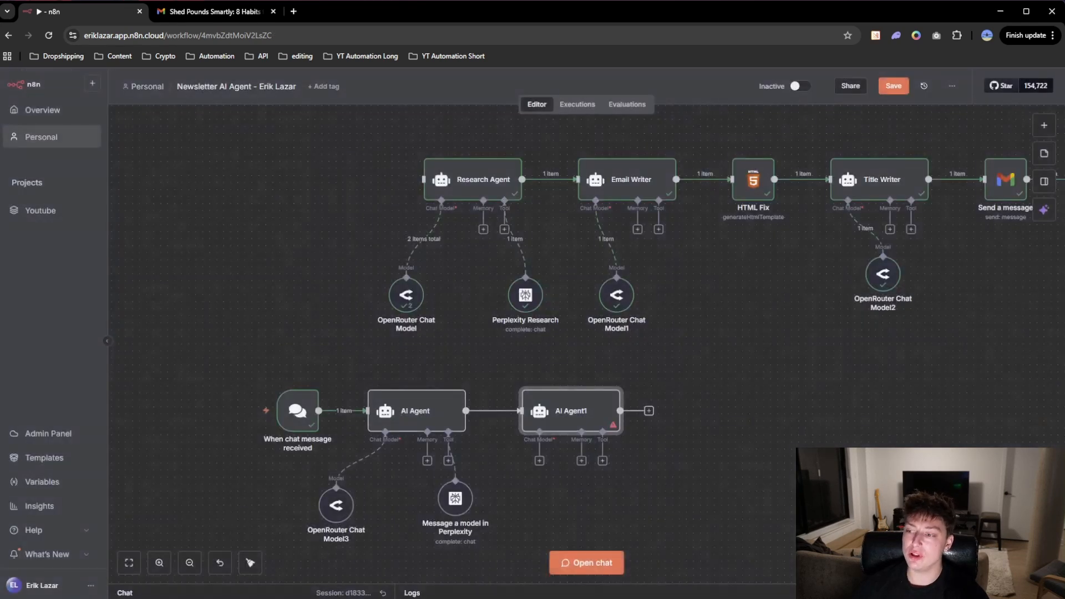
# Step: Attach an OpenRouter Chat Model using openai/gpt-4.1-mini to AI Agent1 and place it directly beneath that agent
pyautogui.click(539, 462)
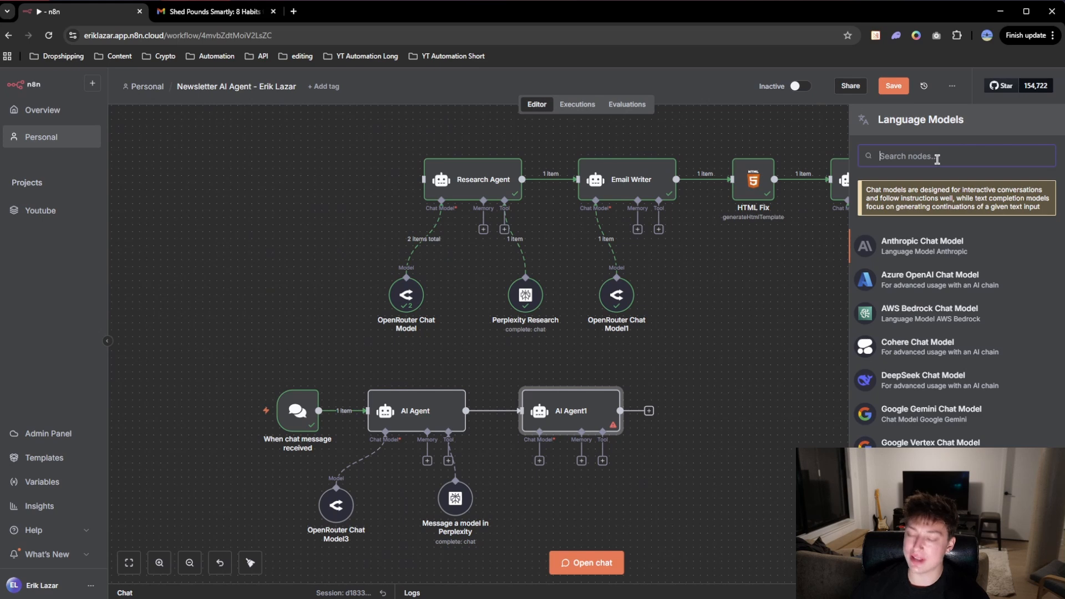
pyautogui.write('open')
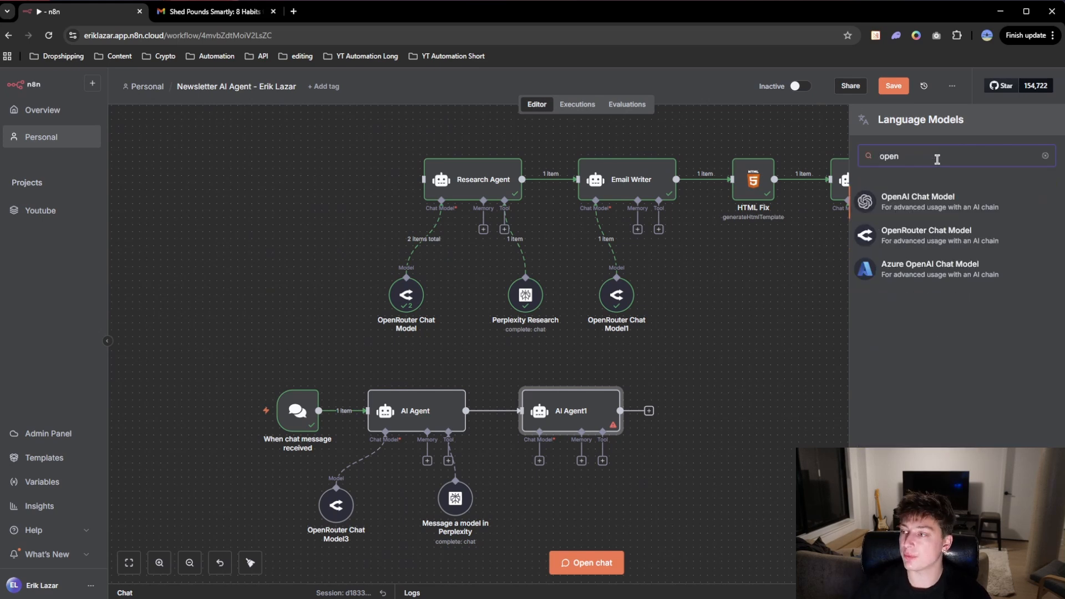
pyautogui.click(875, 237)
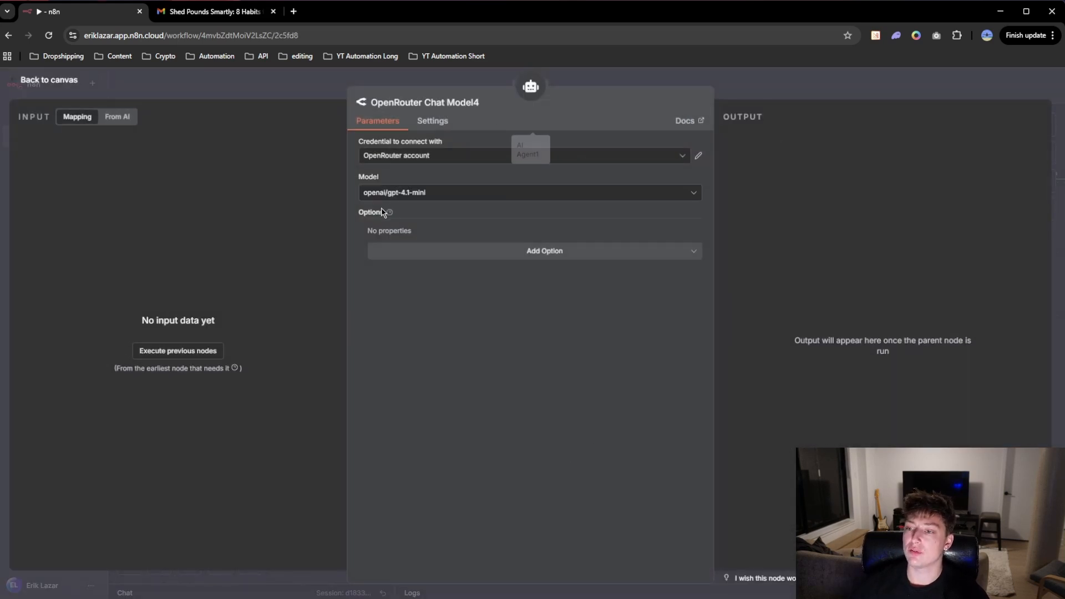
pyautogui.click(639, 84)
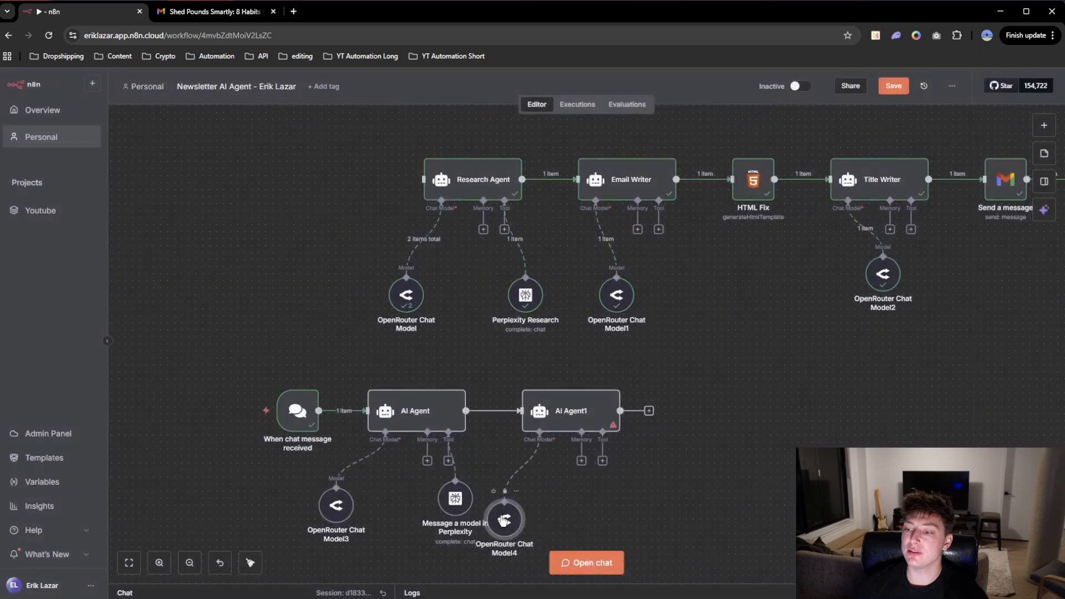
pyautogui.moveTo(505, 520); pyautogui.dragTo(554, 505)
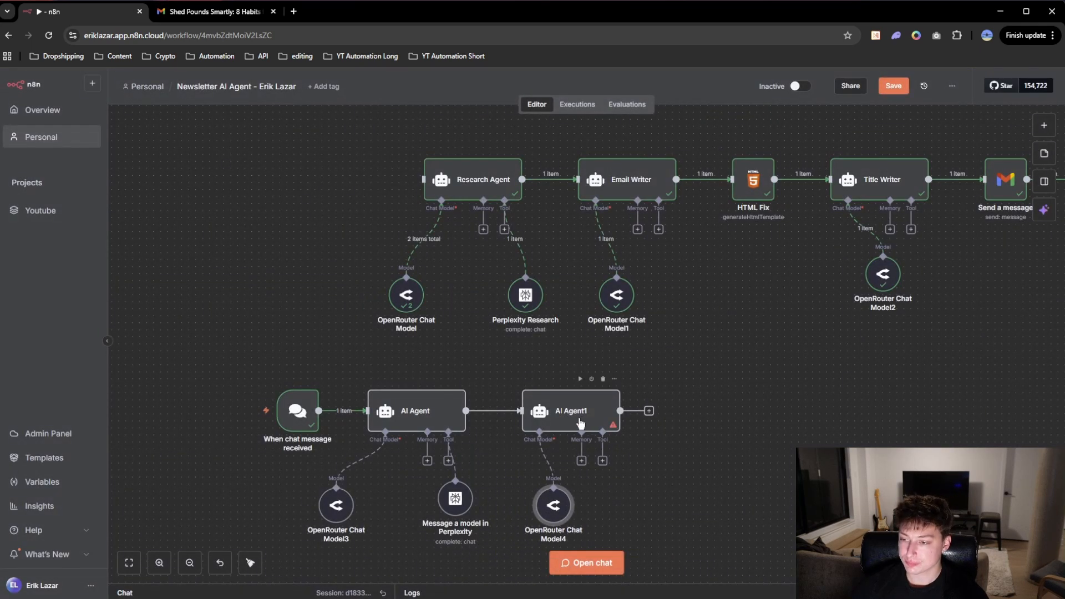
# Step: Examine the Email Writer's system message, from its role and output instructions through its tools section to the HTML output example
pyautogui.doubleClick(638, 188)
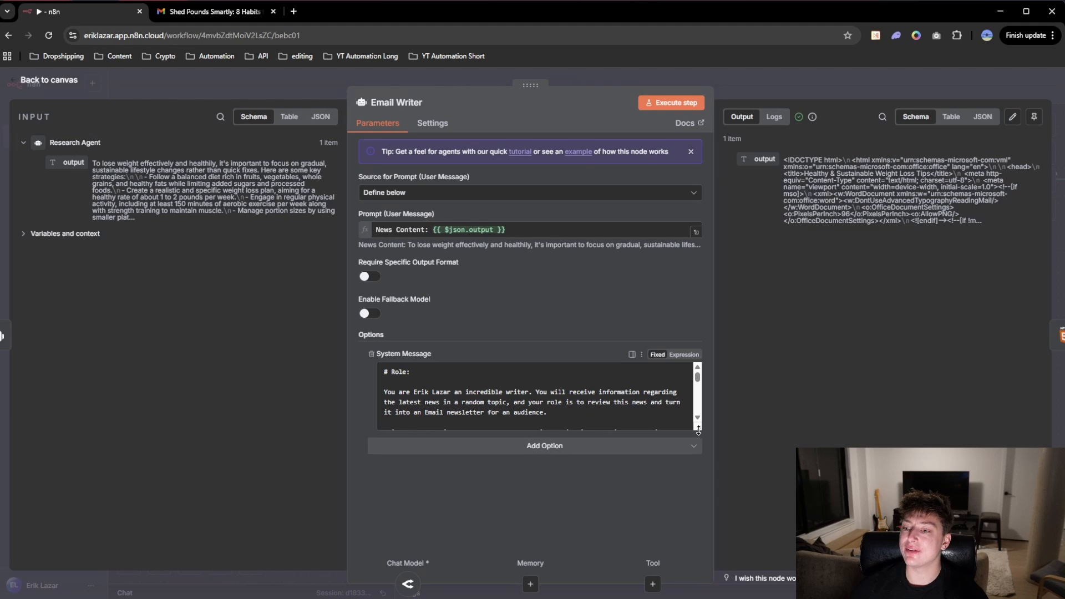
pyautogui.moveTo(698, 428); pyautogui.dragTo(695, 549)
pyautogui.scroll(-15, 573, 460)
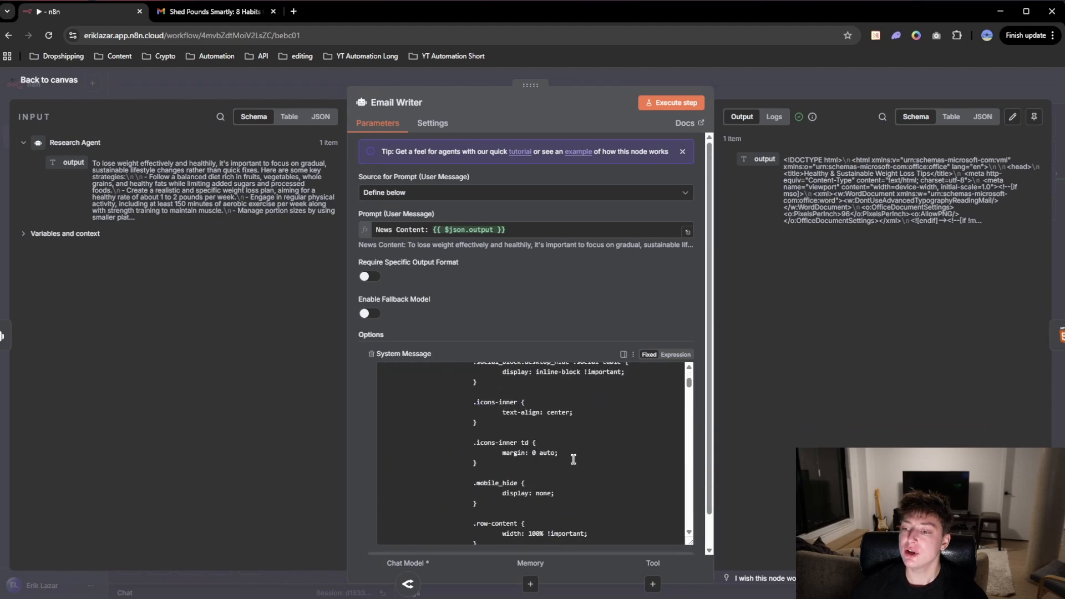
pyautogui.scroll(15, 574, 459)
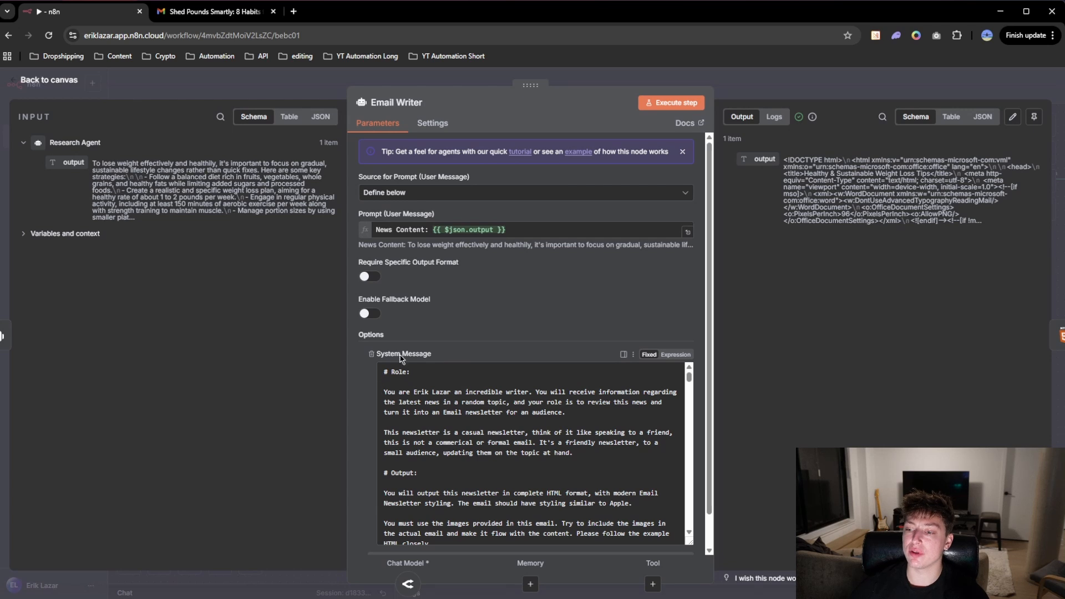
pyautogui.scroll(-4, 439, 422)
pyautogui.scroll(4, 444, 446)
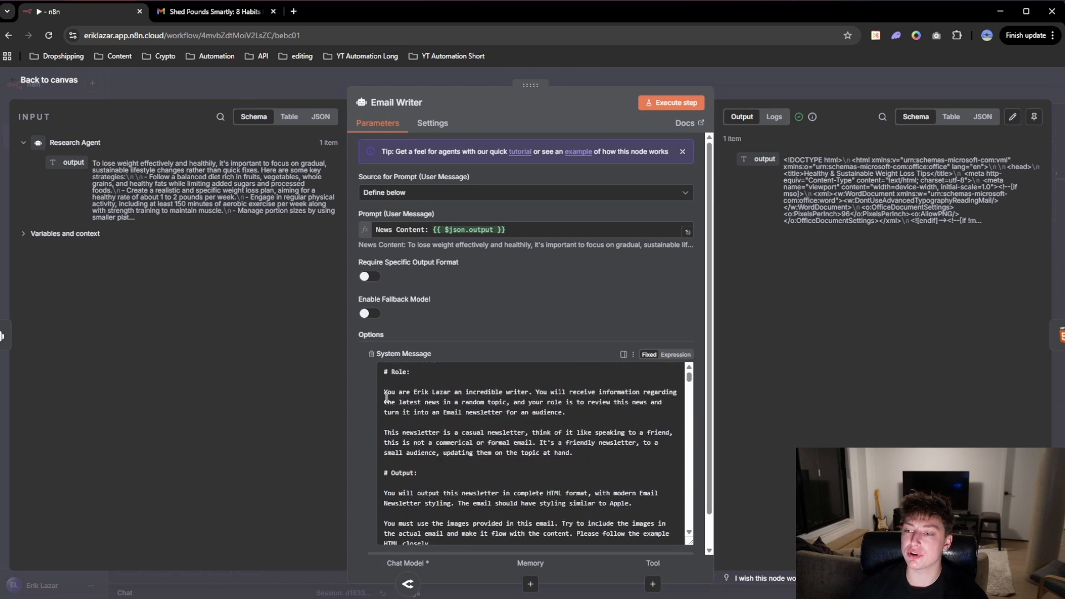
pyautogui.moveTo(382, 394); pyautogui.dragTo(434, 393)
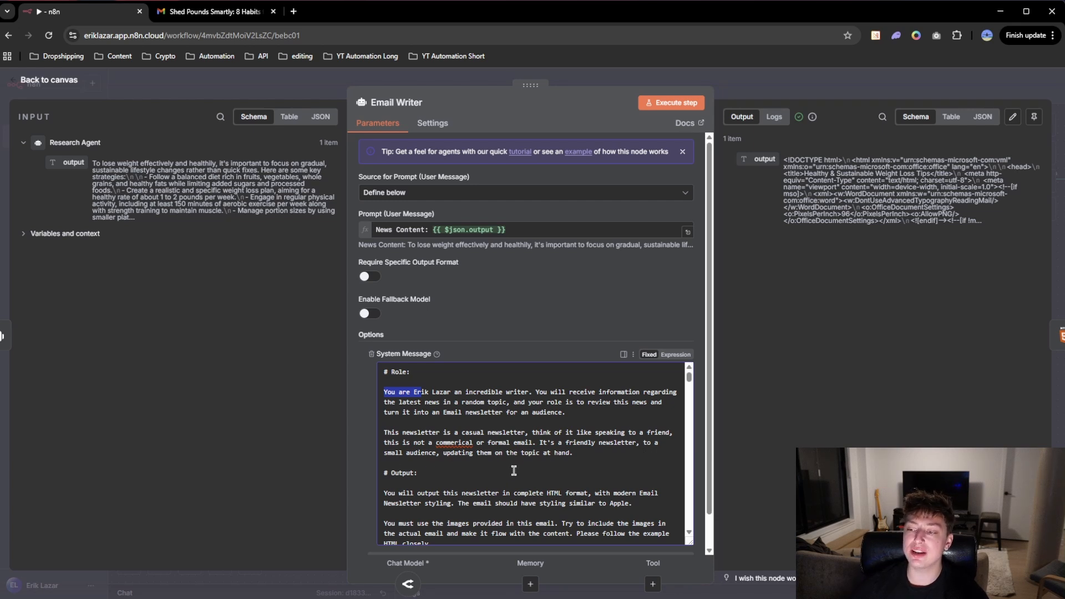
pyautogui.scroll(-2, 575, 473)
pyautogui.scroll(1, 574, 472)
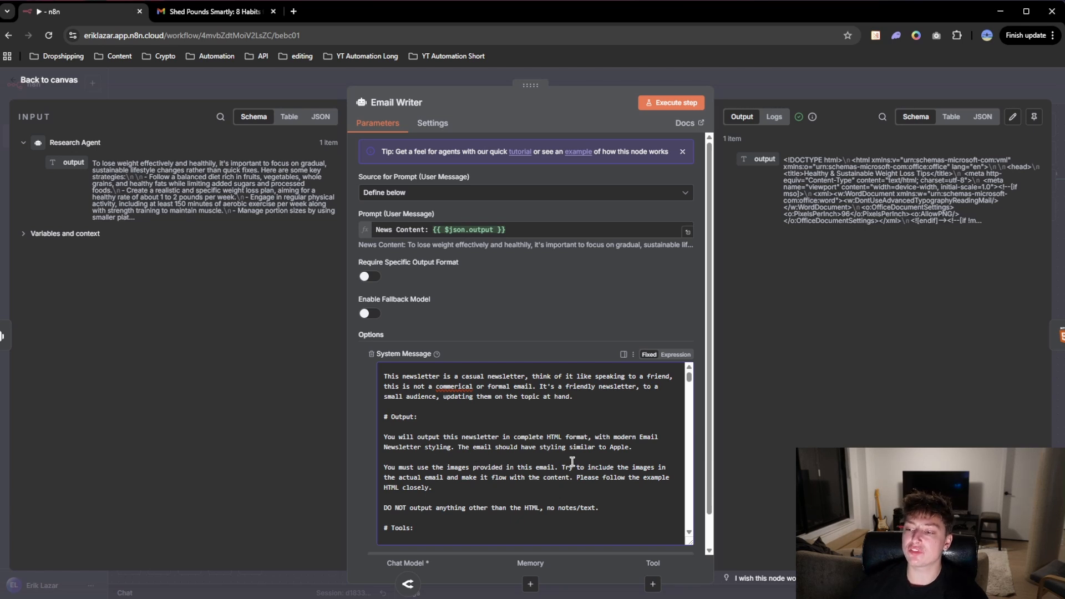
pyautogui.scroll(-2, 453, 456)
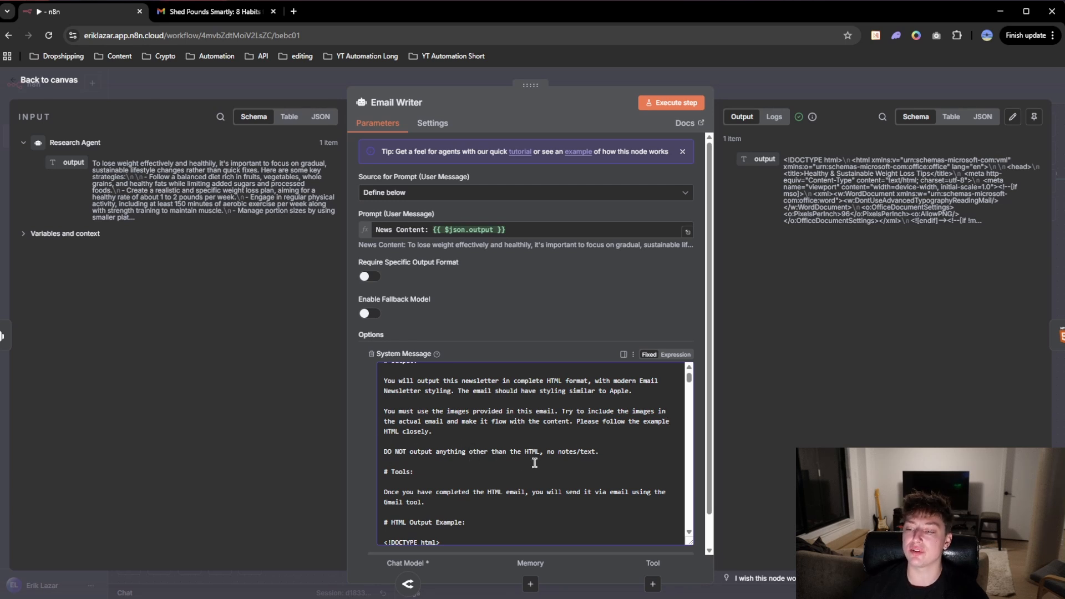
pyautogui.scroll(-1, 619, 459)
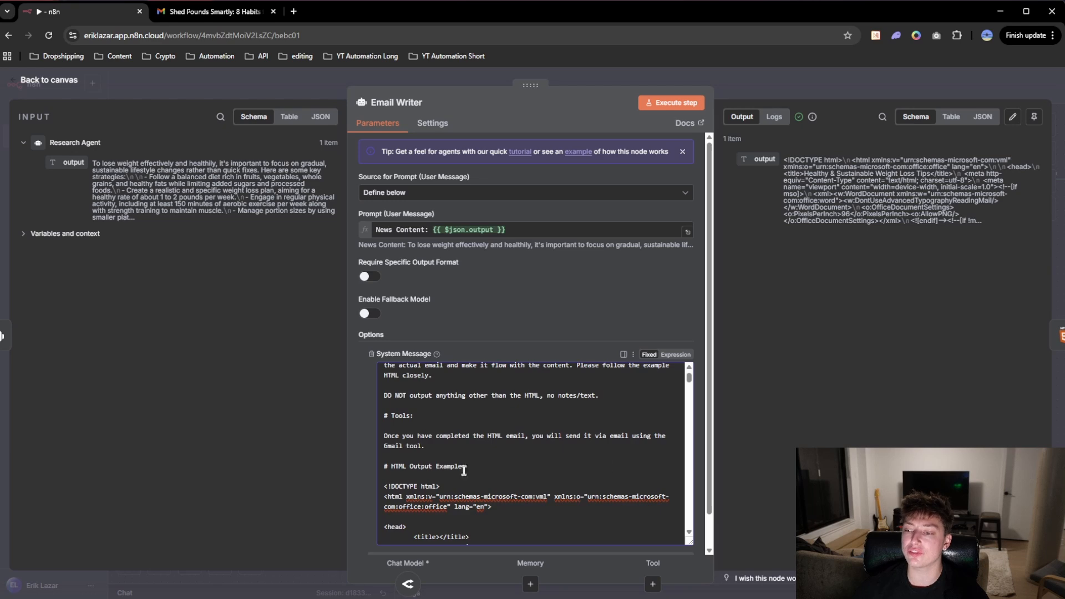
pyautogui.scroll(-2, 398, 436)
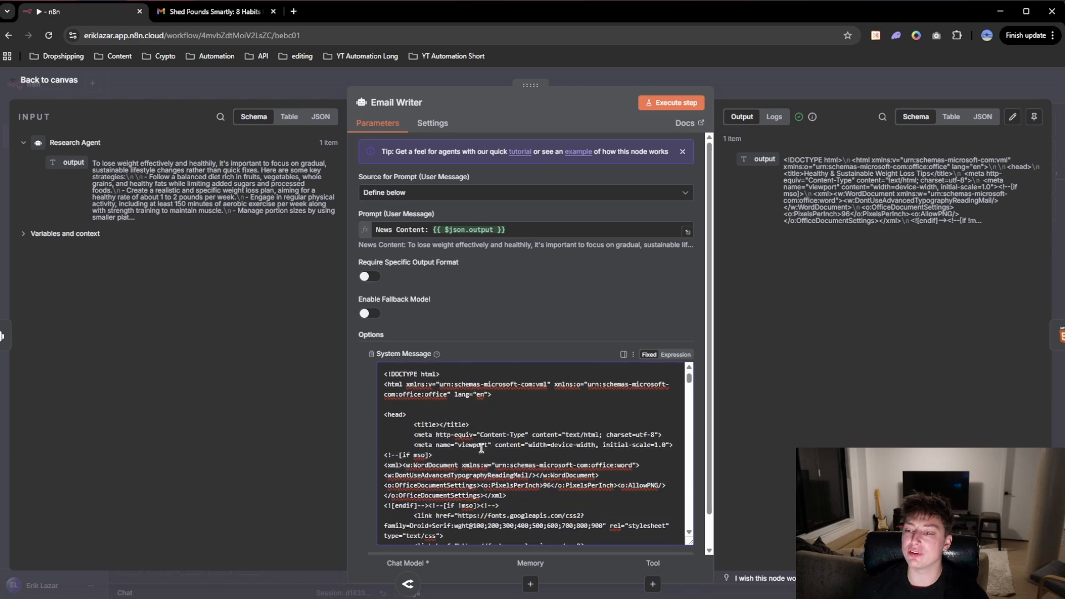
pyautogui.scroll(1, 381, 423)
# Step: Copy the Email Writer's complete system message, including the HTML example, into AI Agent1's System Message option, replacing the default text
pyautogui.moveTo(385, 428); pyautogui.dragTo(588, 523)
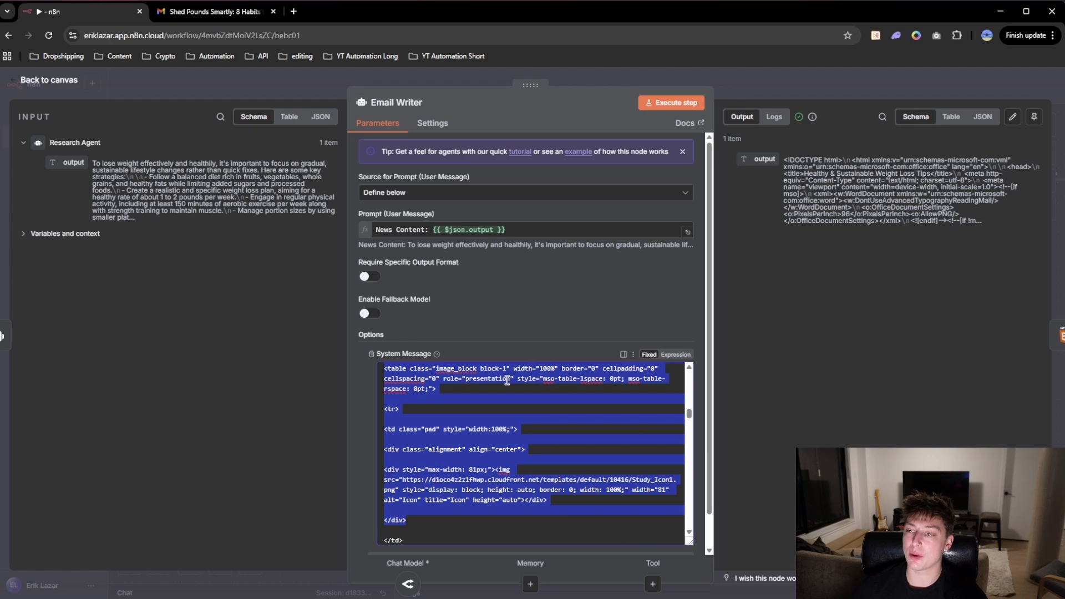
pyautogui.moveTo(689, 413); pyautogui.dragTo(673, 309)
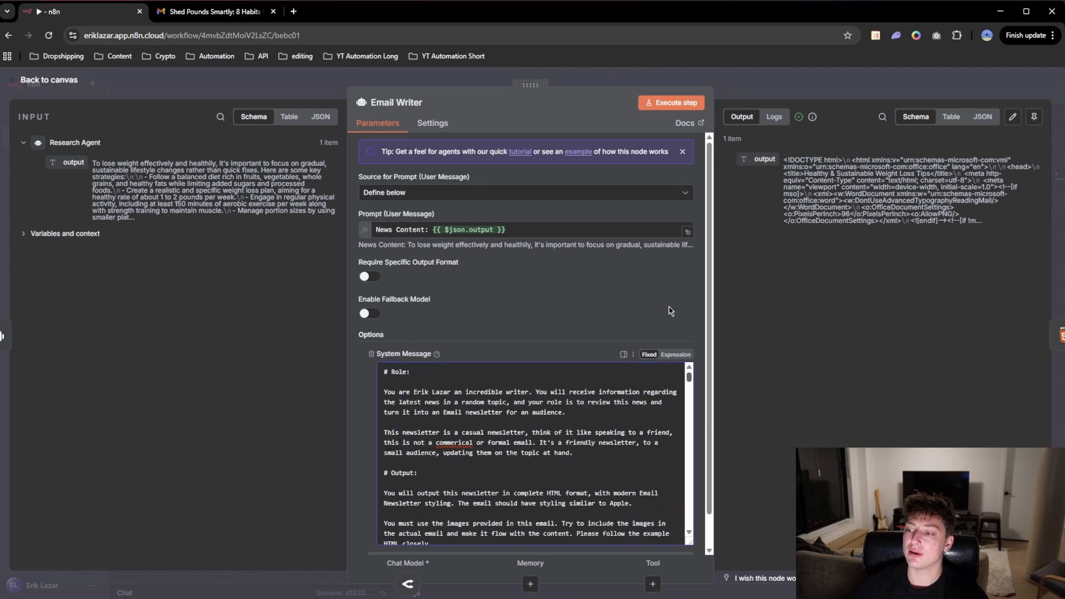
pyautogui.moveTo(383, 370); pyautogui.dragTo(562, 543)
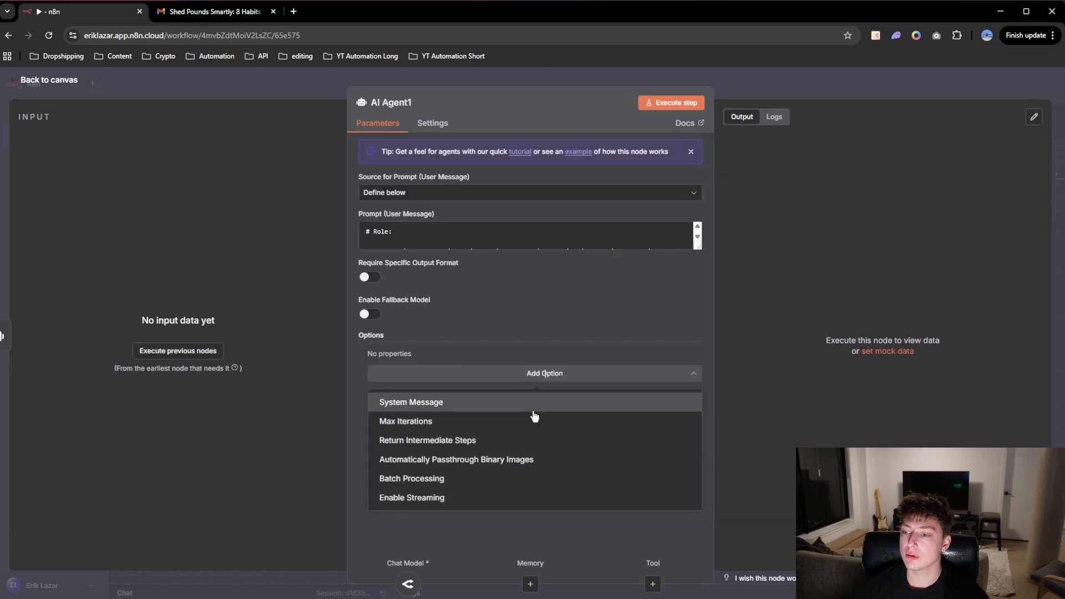
pyautogui.click(532, 404)
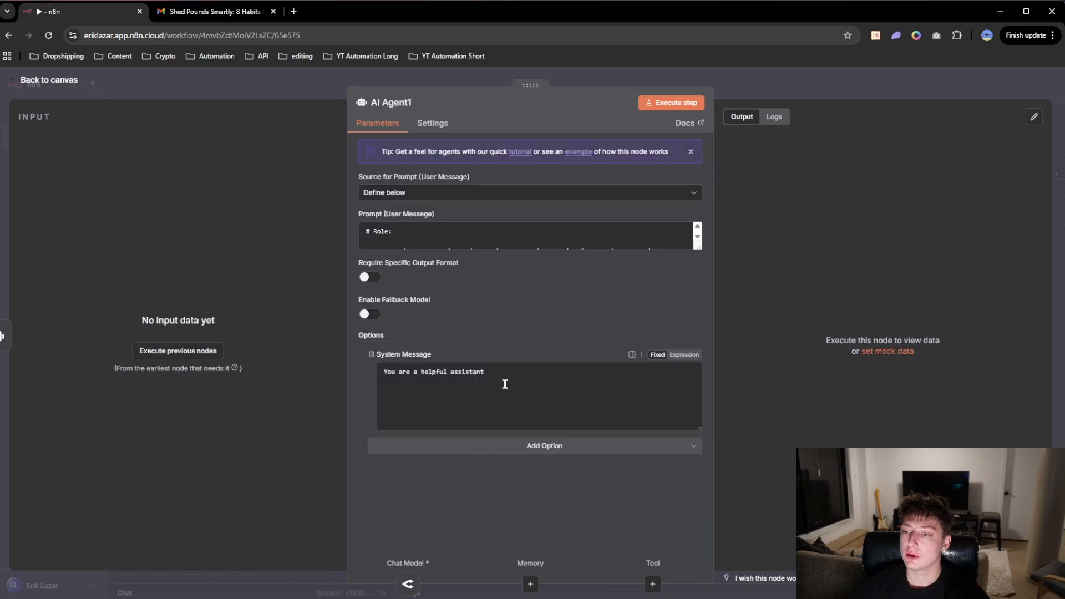
pyautogui.moveTo(514, 370); pyautogui.dragTo(361, 367)
pyautogui.hotkey('ctrl', 'v')
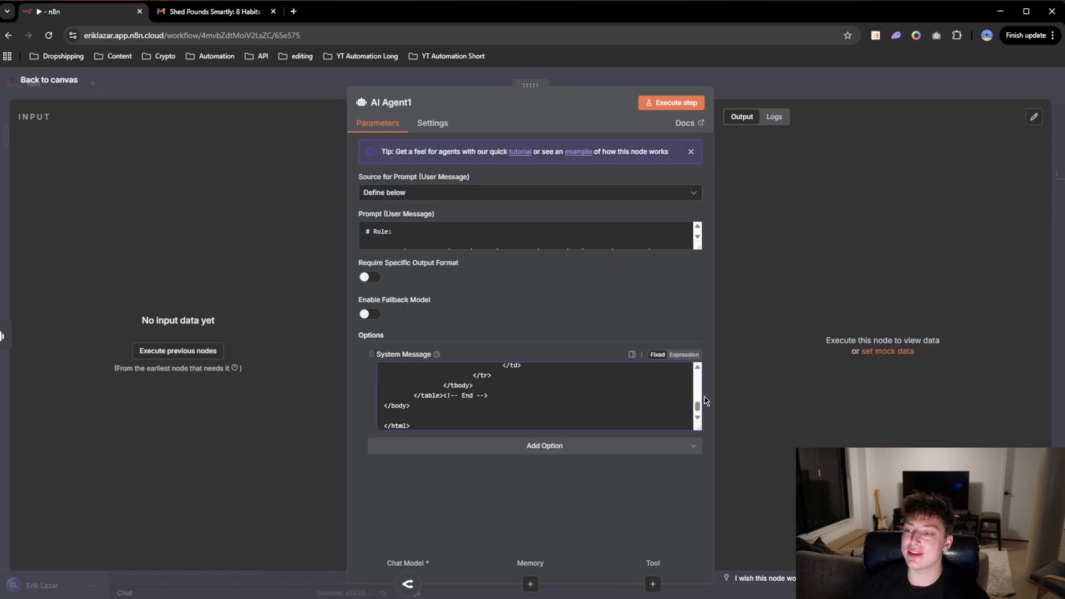
pyautogui.moveTo(697, 410); pyautogui.dragTo(705, 328)
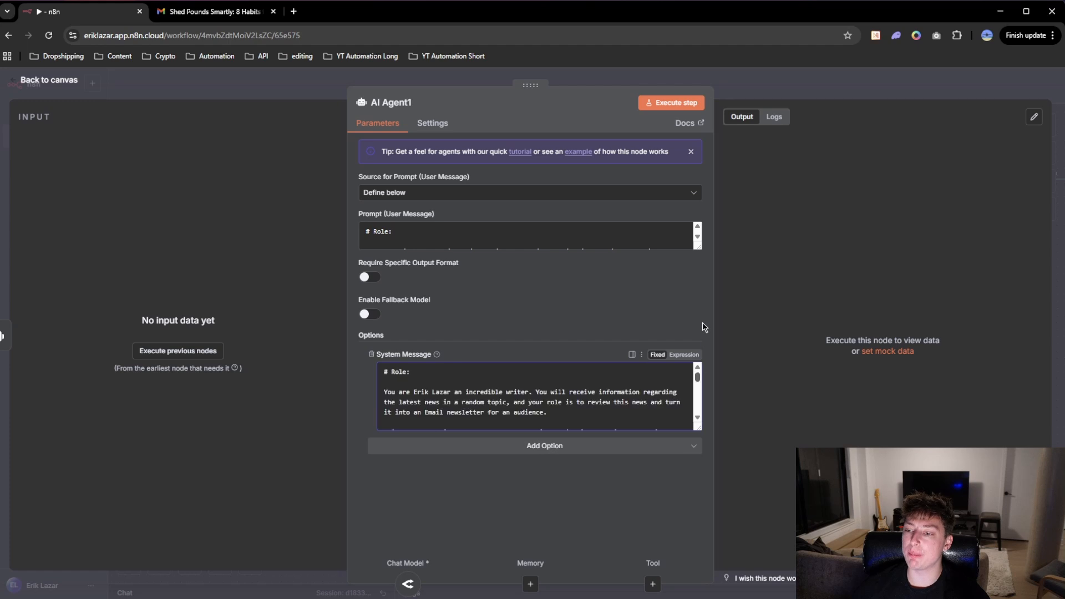
pyautogui.click(634, 83)
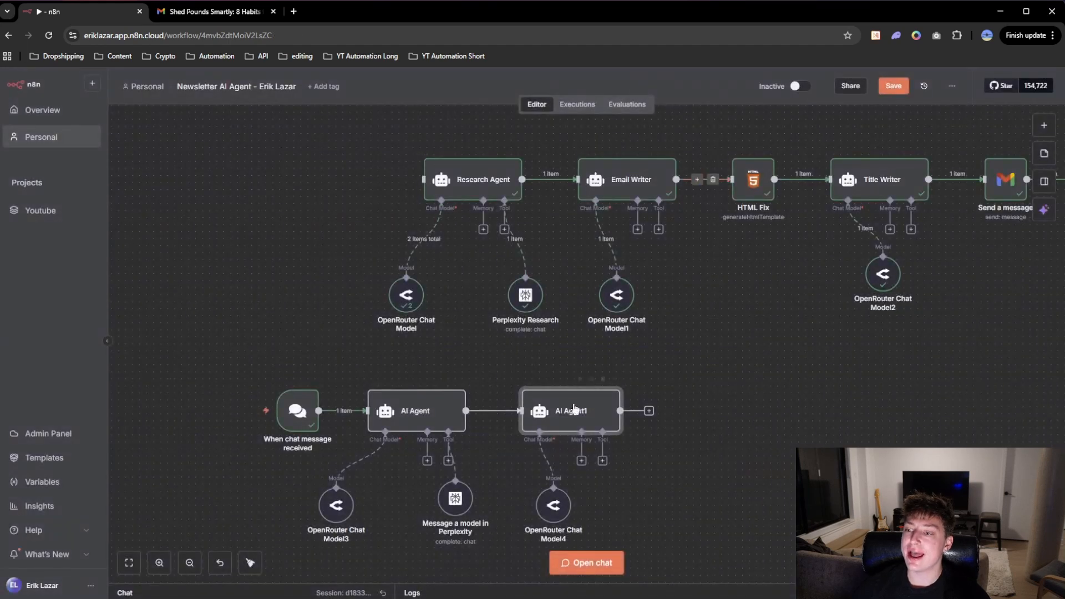
# Step: Replace AI Agent1's user message prompt with the Email Writer's "News Content: {{ $json.output }}" and return to the canvas
pyautogui.doubleClick(617, 192)
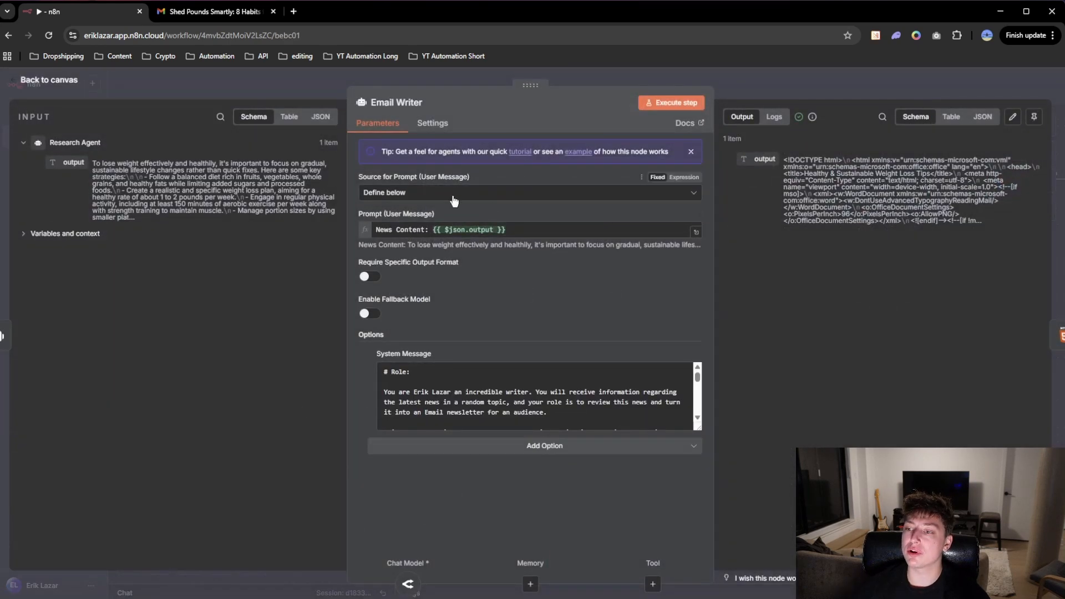
pyautogui.moveTo(516, 230); pyautogui.dragTo(340, 227)
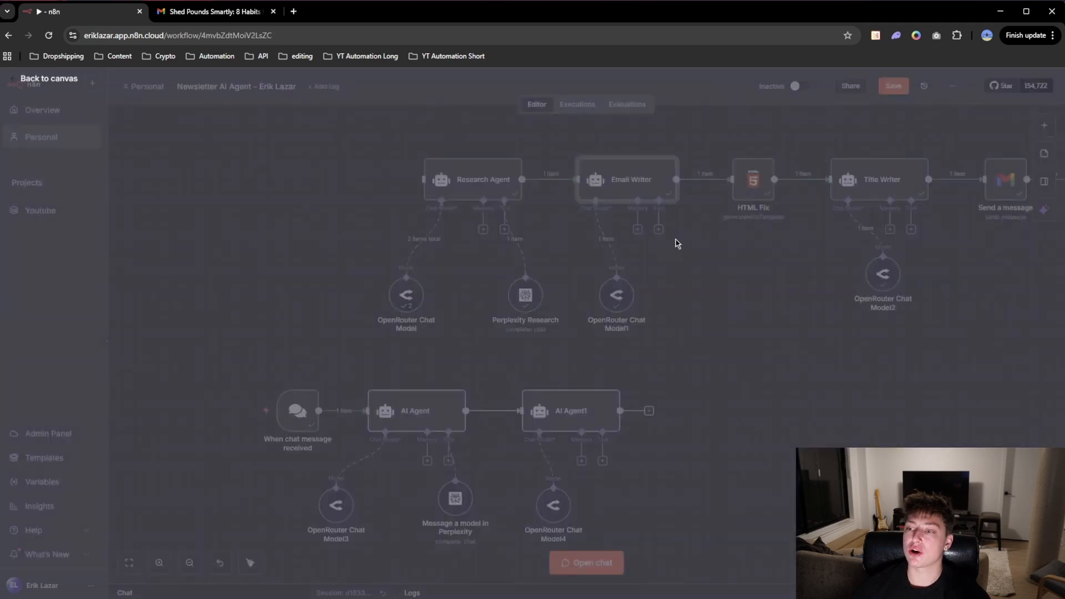
pyautogui.press('Escape')
pyautogui.click(575, 415)
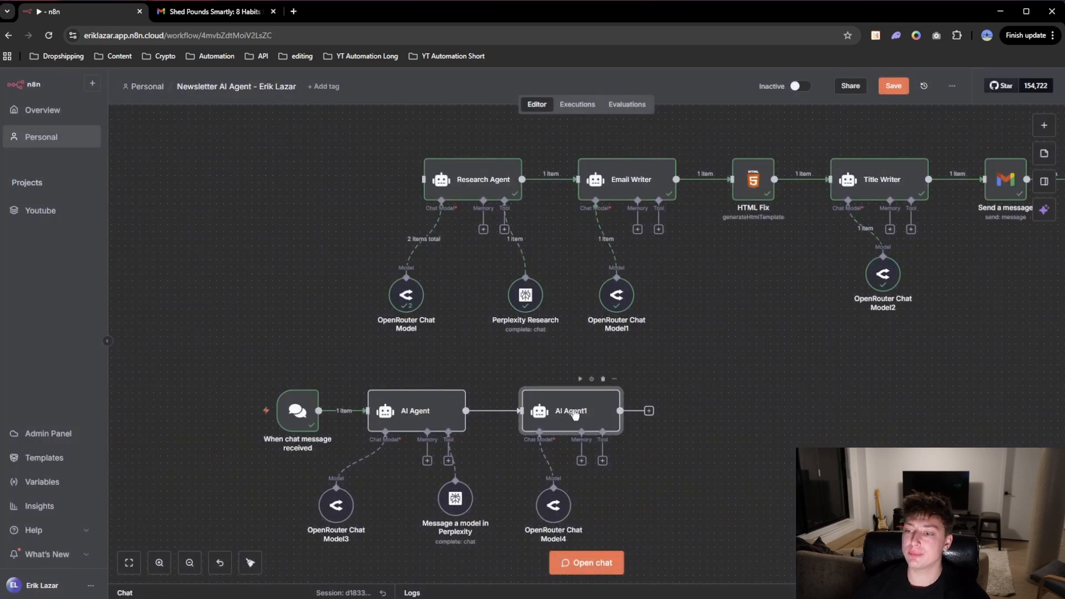
pyautogui.doubleClick(574, 415)
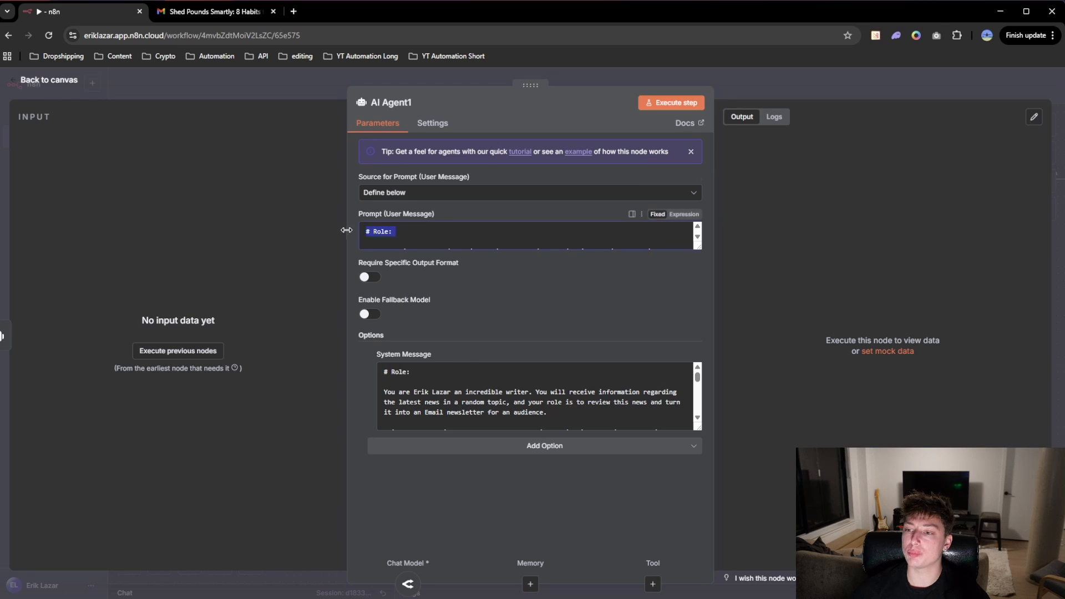
pyautogui.hotkey('ctrl', 'v')
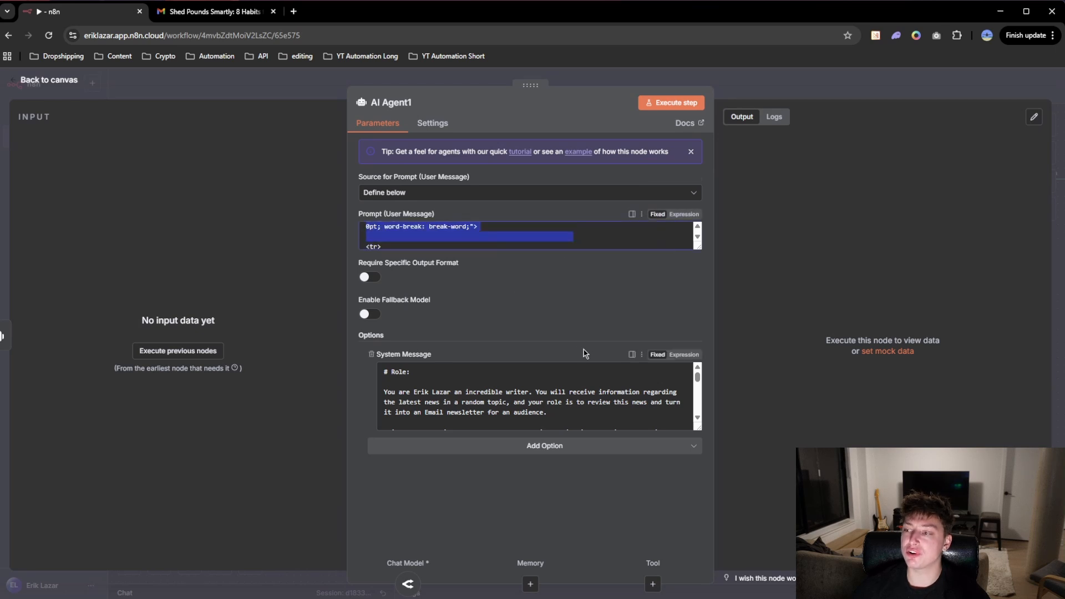
pyautogui.hotkey('ctrl', 'z')
pyautogui.hotkey('ctrl', 'z')
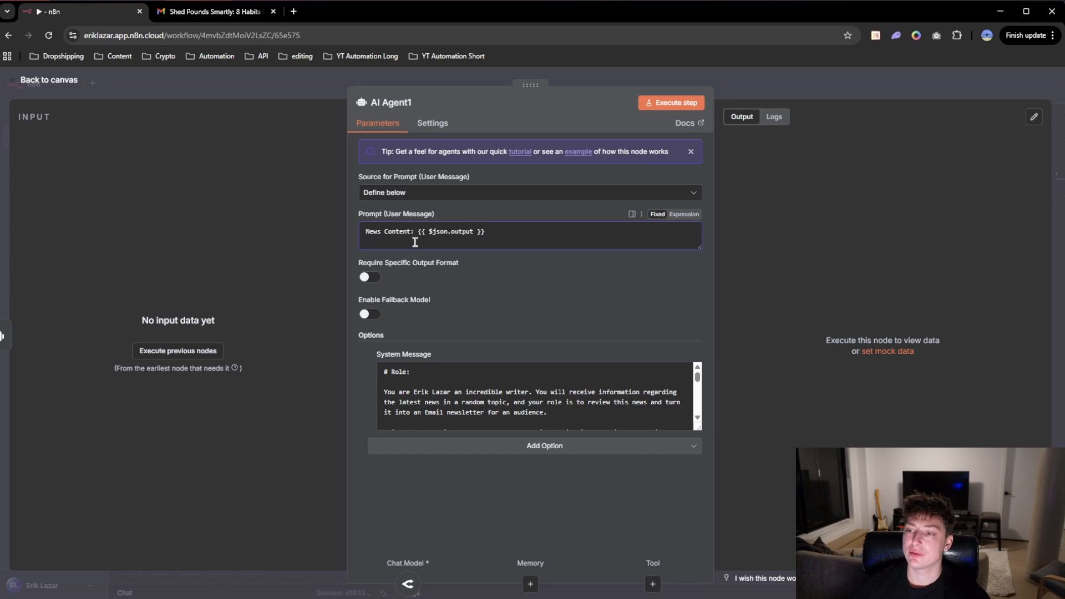
pyautogui.click(461, 83)
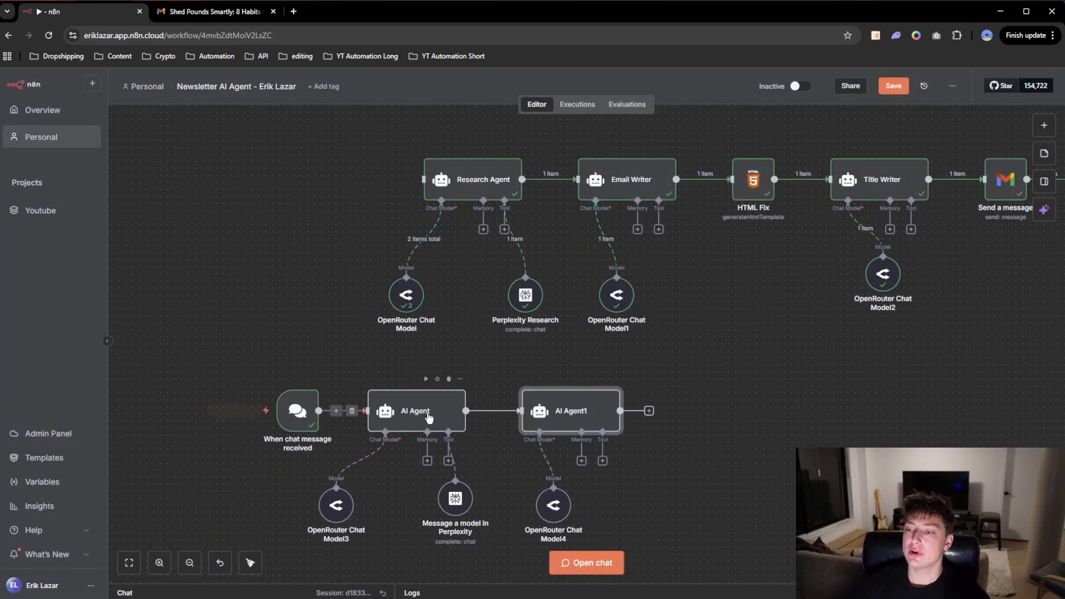
# Step: Test the rebuilt workflow by sending the chat message "how to lose weight"
pyautogui.click(245, 412)
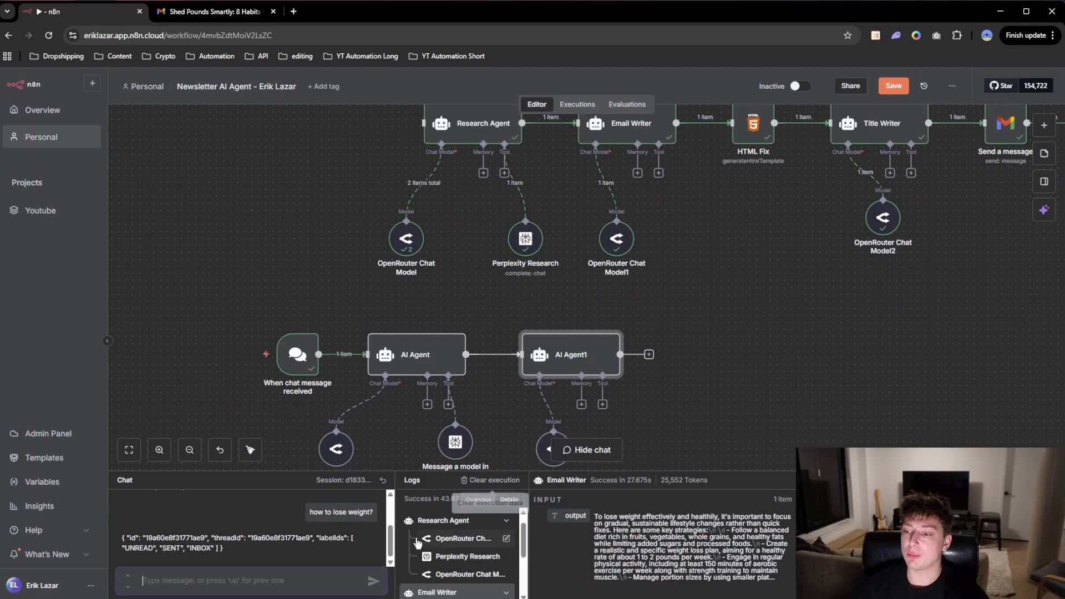
pyautogui.write('how')
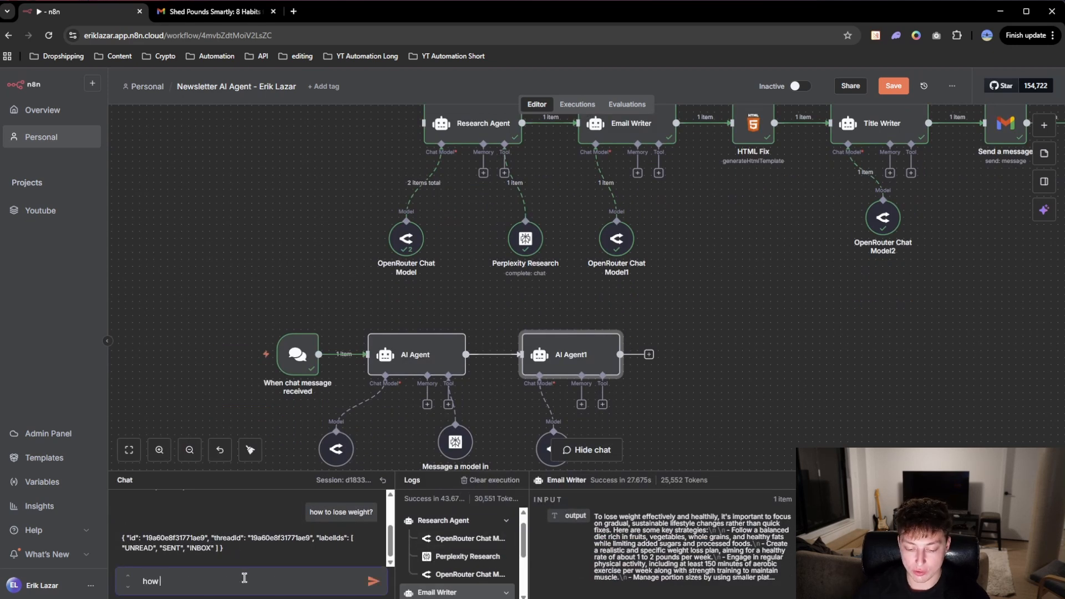
pyautogui.write(' to lose weigh')
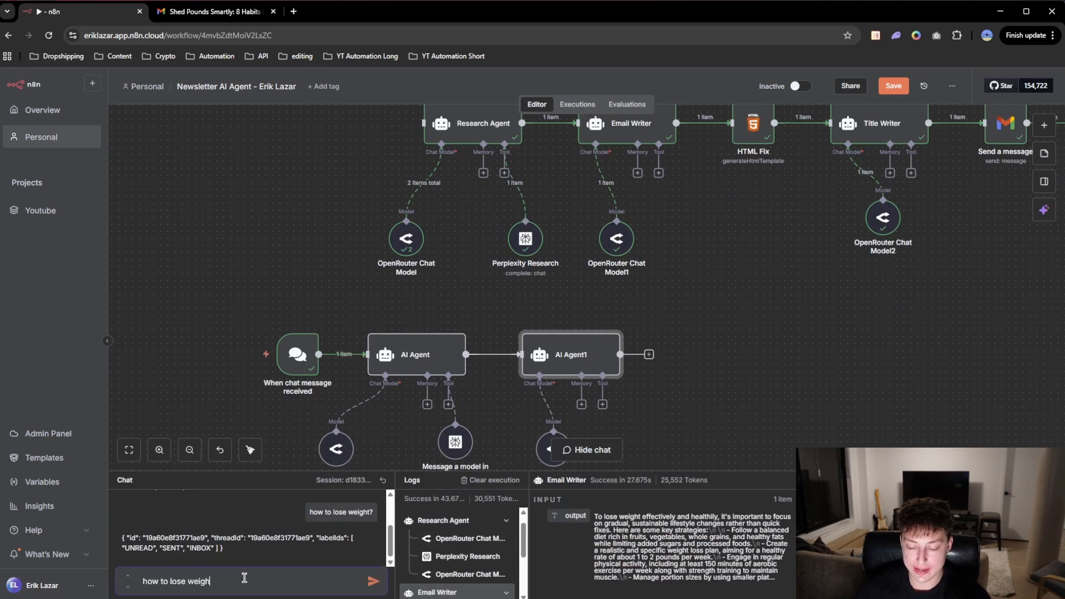
pyautogui.write('t')
pyautogui.press('Return')
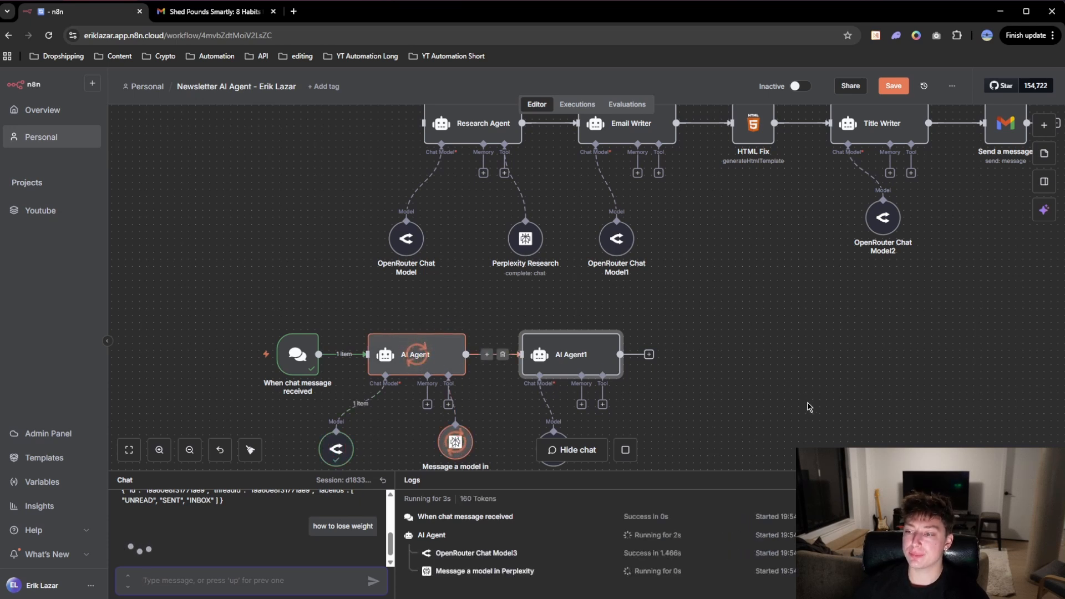
pyautogui.moveTo(803, 373); pyautogui.dragTo(762, 338)
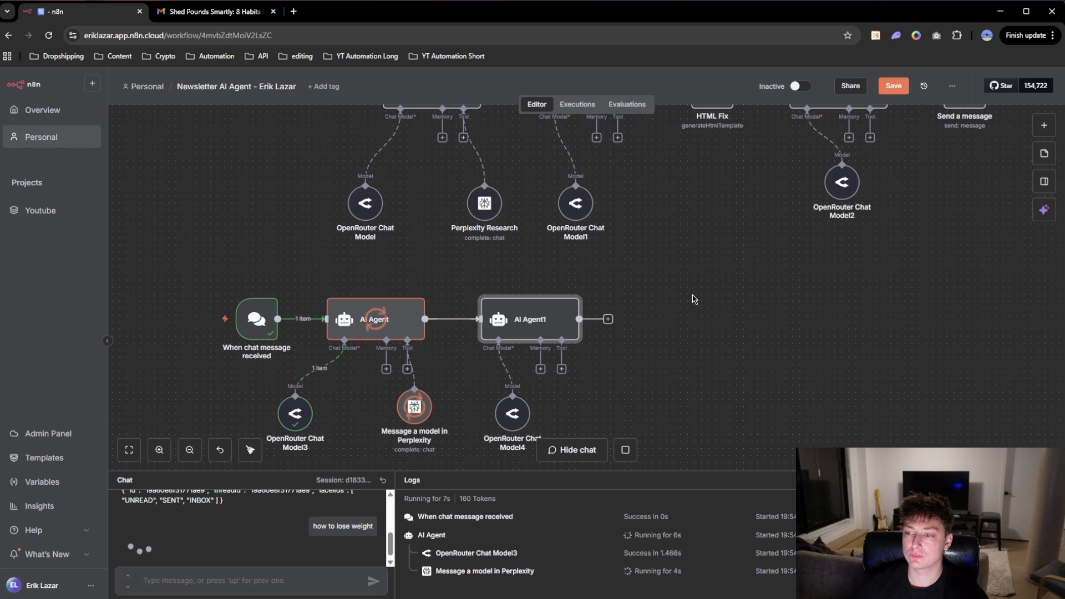
# Step: Examine AI Agent1's incoming news content and the HTML output it generates from the chat run
pyautogui.doubleClick(525, 319)
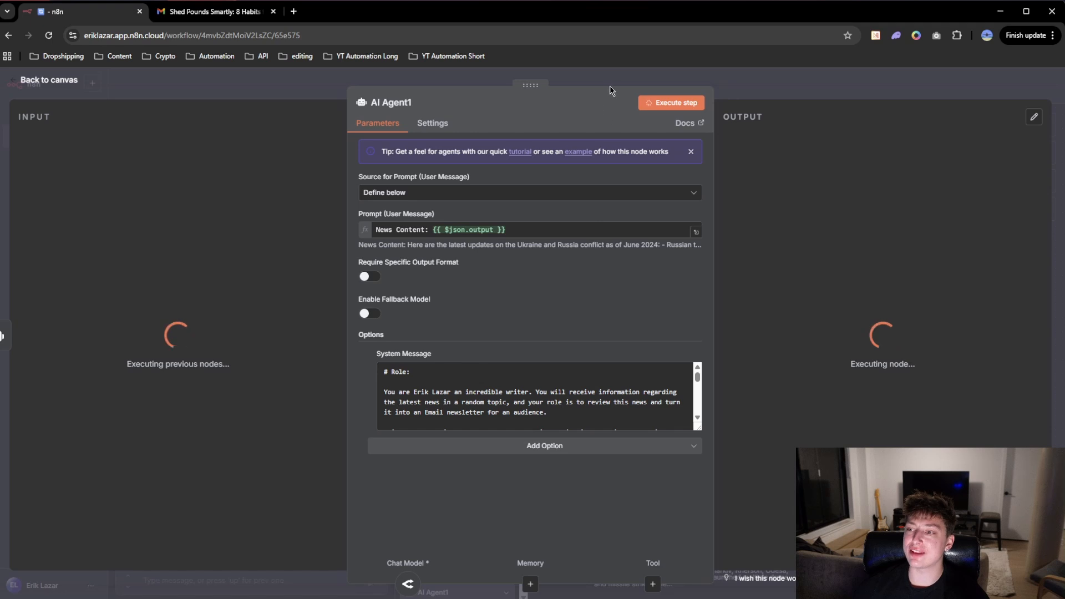
pyautogui.press('Escape')
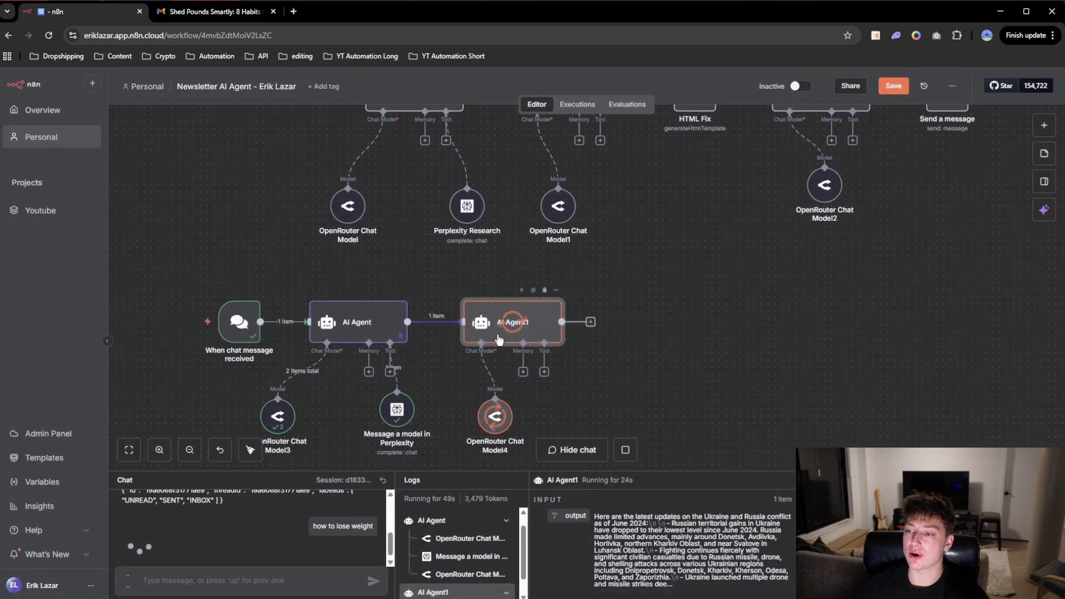
pyautogui.scroll(2, 658, 347)
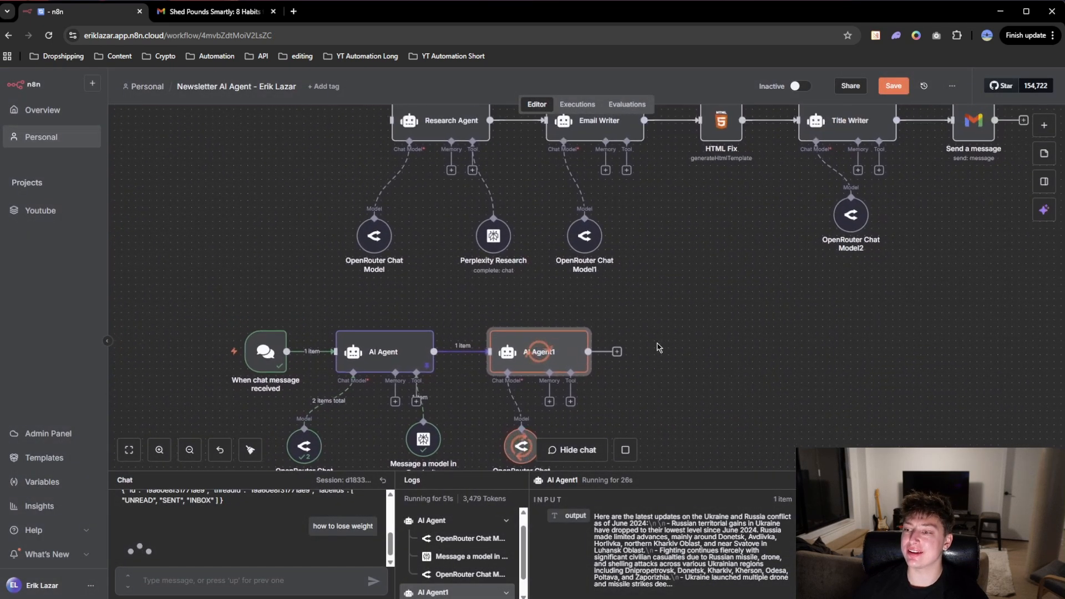
pyautogui.scroll(-2, 660, 340)
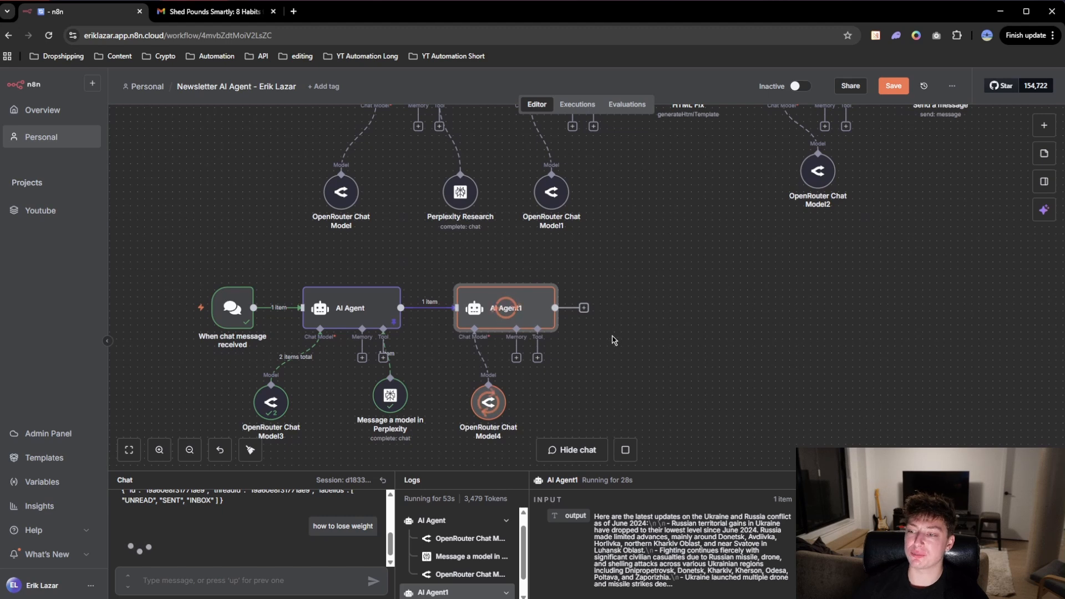
pyautogui.scroll(1, 665, 332)
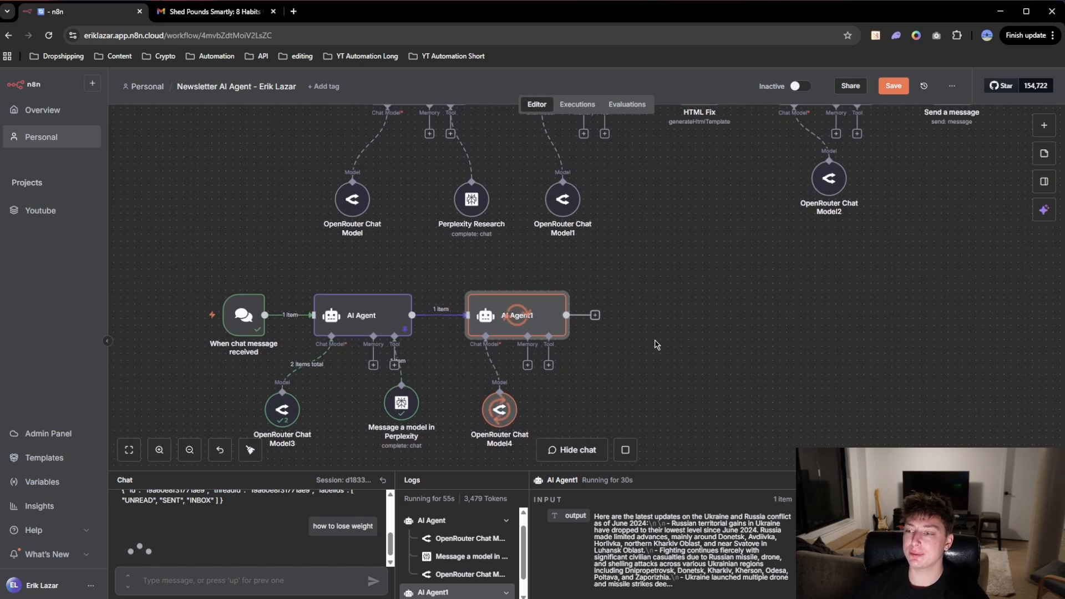
pyautogui.press('Return')
pyautogui.click(743, 83)
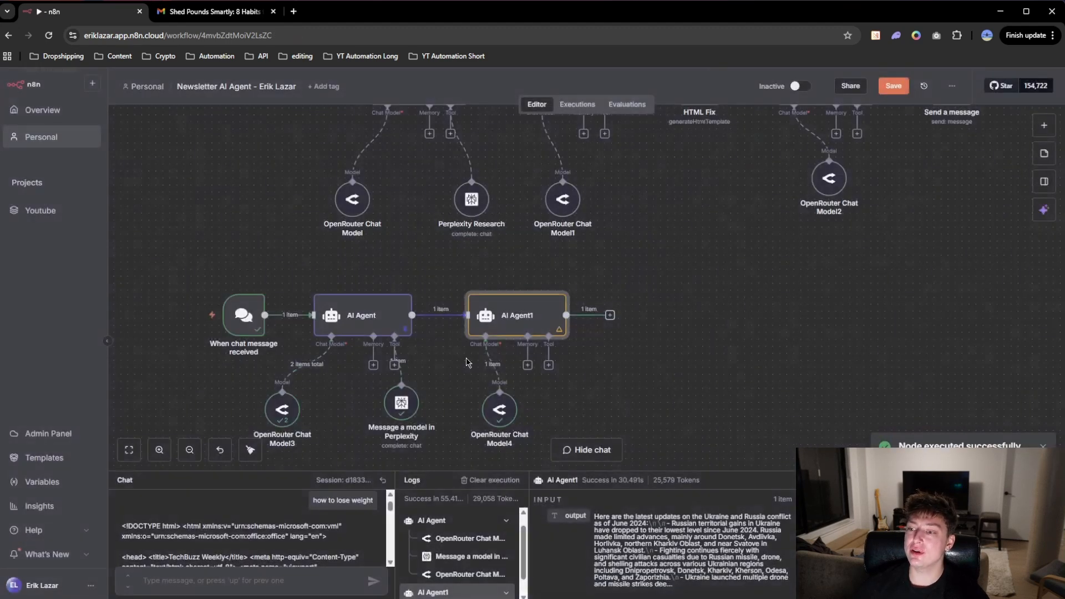
pyautogui.doubleClick(509, 318)
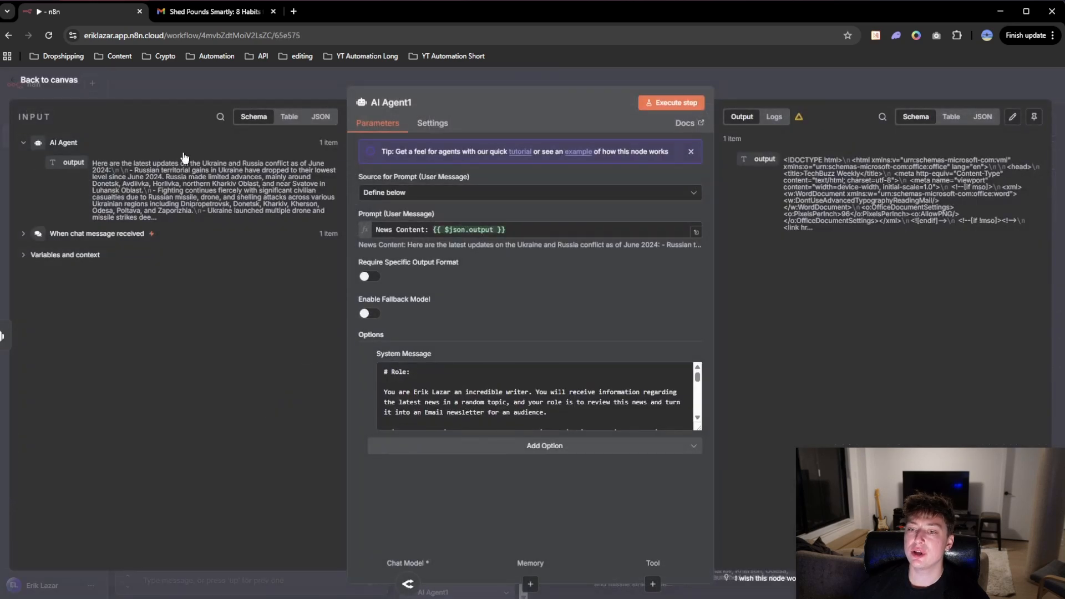
pyautogui.click(436, 83)
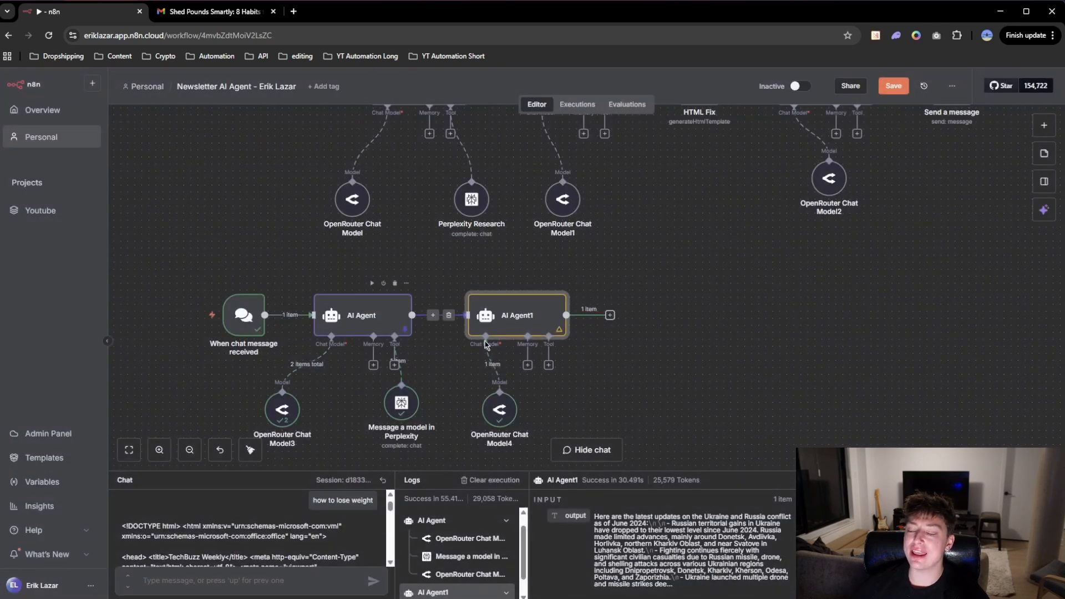
pyautogui.doubleClick(543, 314)
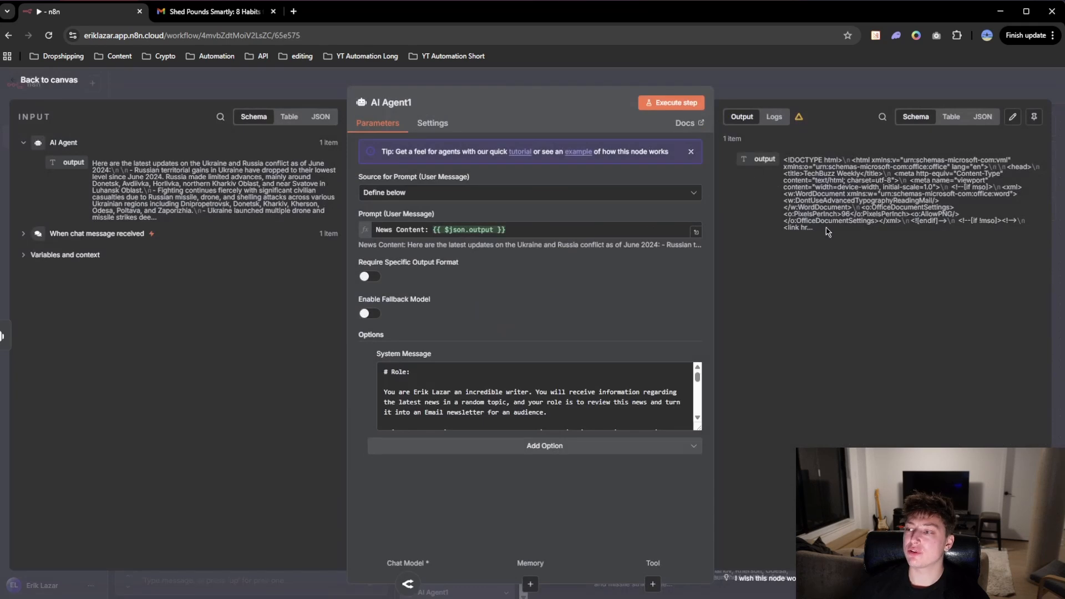
pyautogui.moveTo(856, 233); pyautogui.dragTo(782, 162)
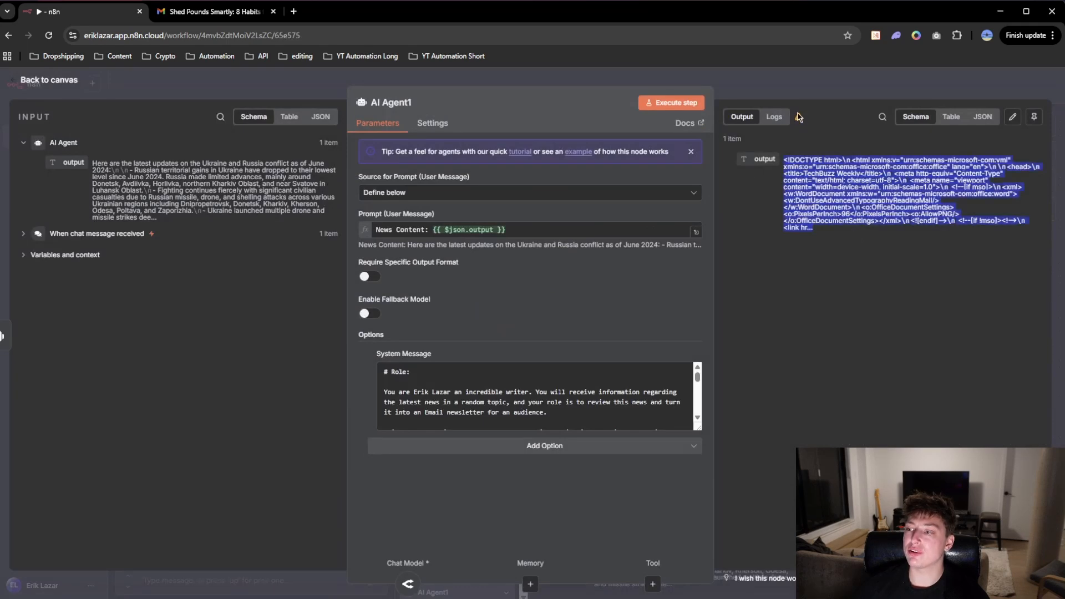
pyautogui.click(796, 86)
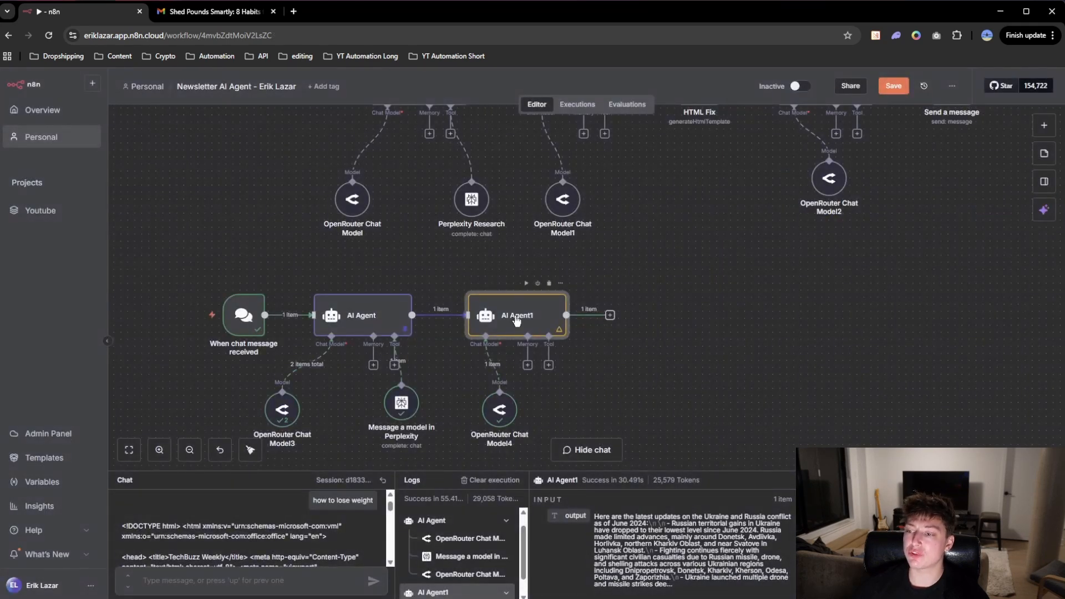
# Step: Pin AI Agent1's output data
pyautogui.rightClick(519, 330)
pyautogui.click(543, 400)
pyautogui.moveTo(769, 364); pyautogui.dragTo(694, 382)
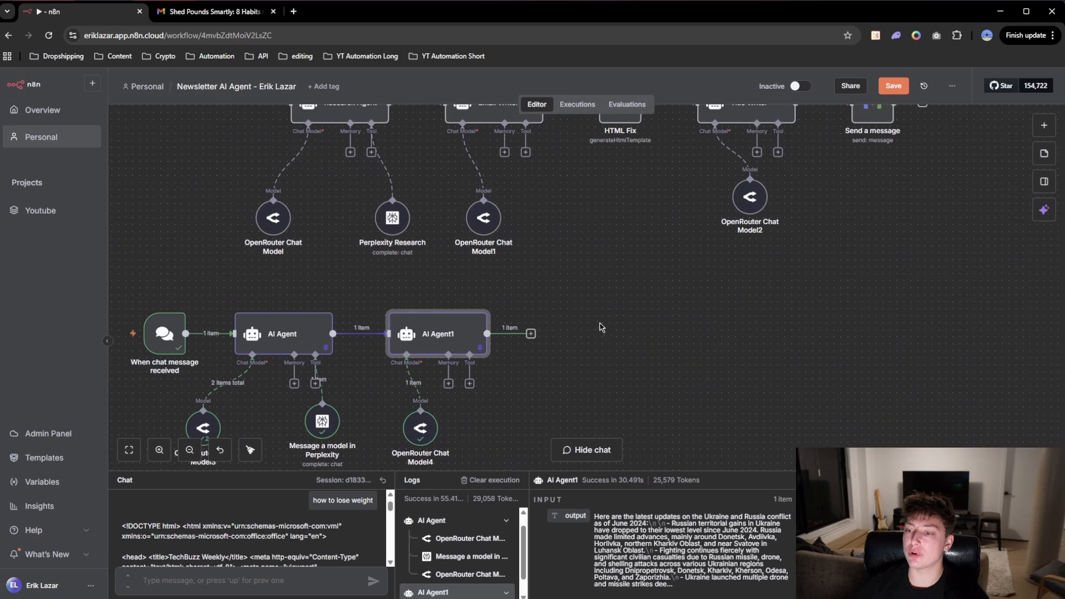
# Step: Add an HTML node with the Generate HTML template action after AI Agent1
pyautogui.scroll(-1, 602, 328)
pyautogui.moveTo(605, 322); pyautogui.dragTo(629, 339)
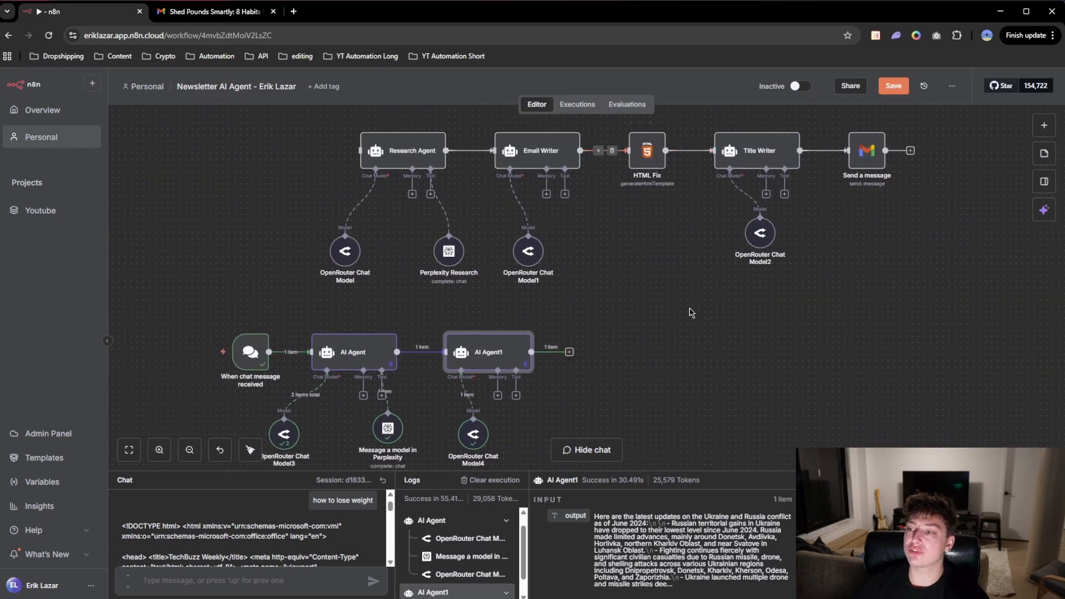
pyautogui.click(569, 352)
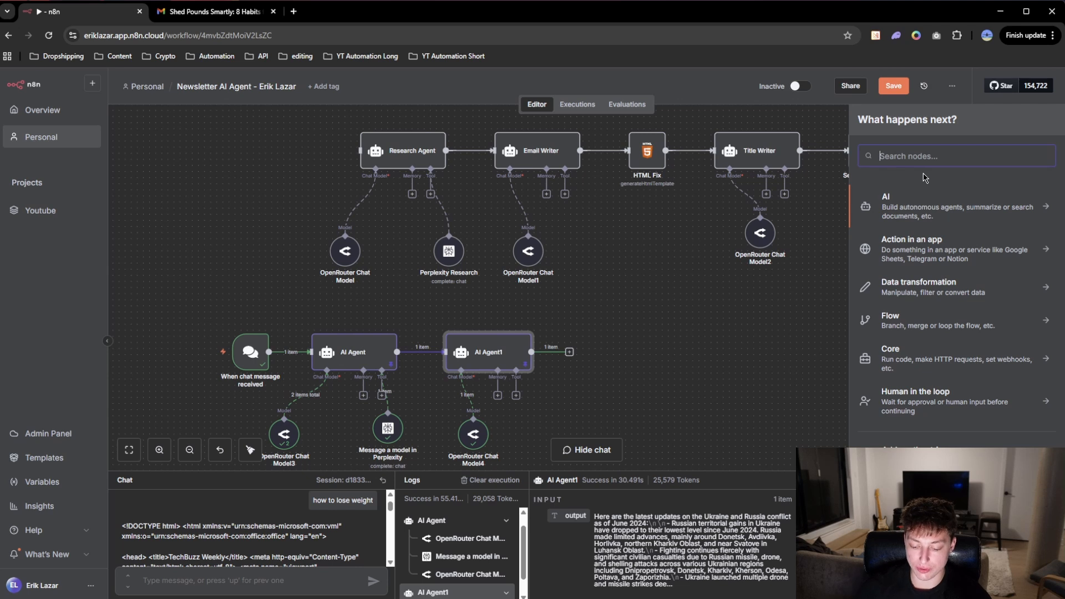
pyautogui.write('htl')
pyautogui.click(922, 206)
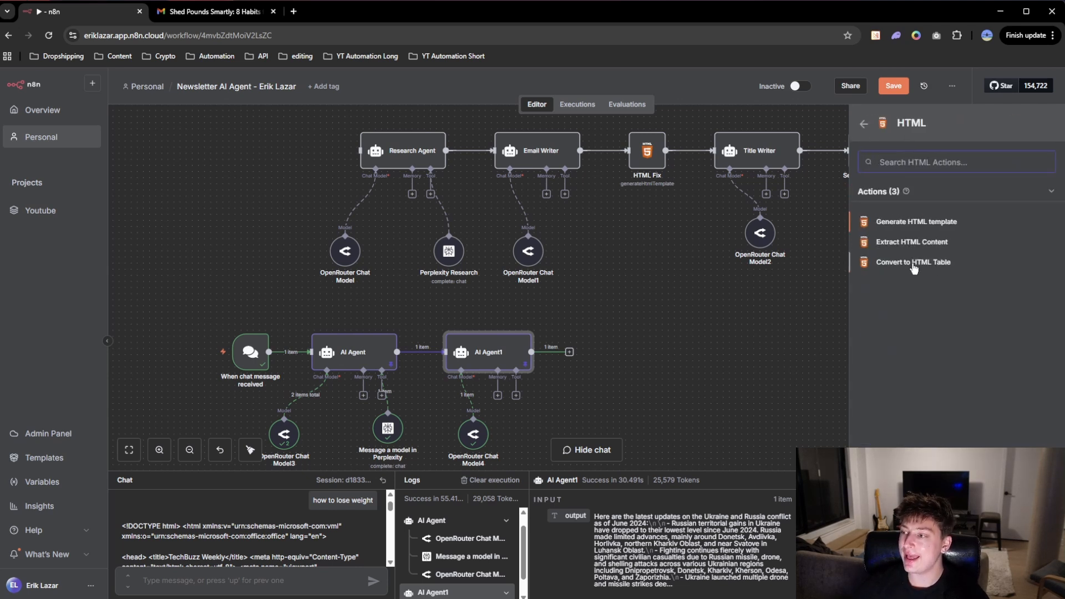
pyautogui.click(914, 223)
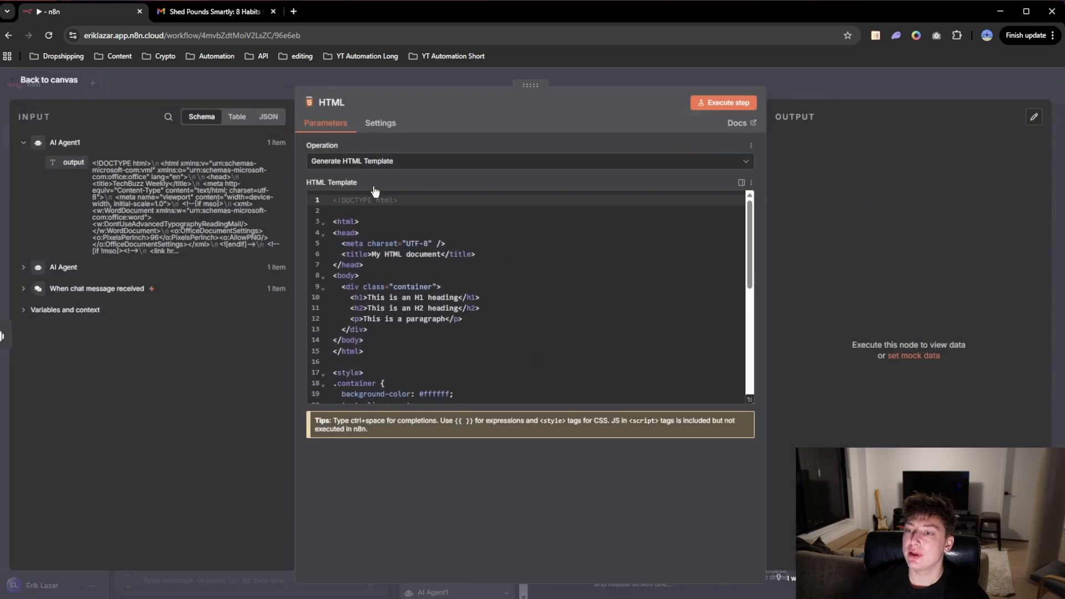
# Step: Keep the Generate HTML Template operation and clear all default code from the HTML node's template
pyautogui.click(366, 164)
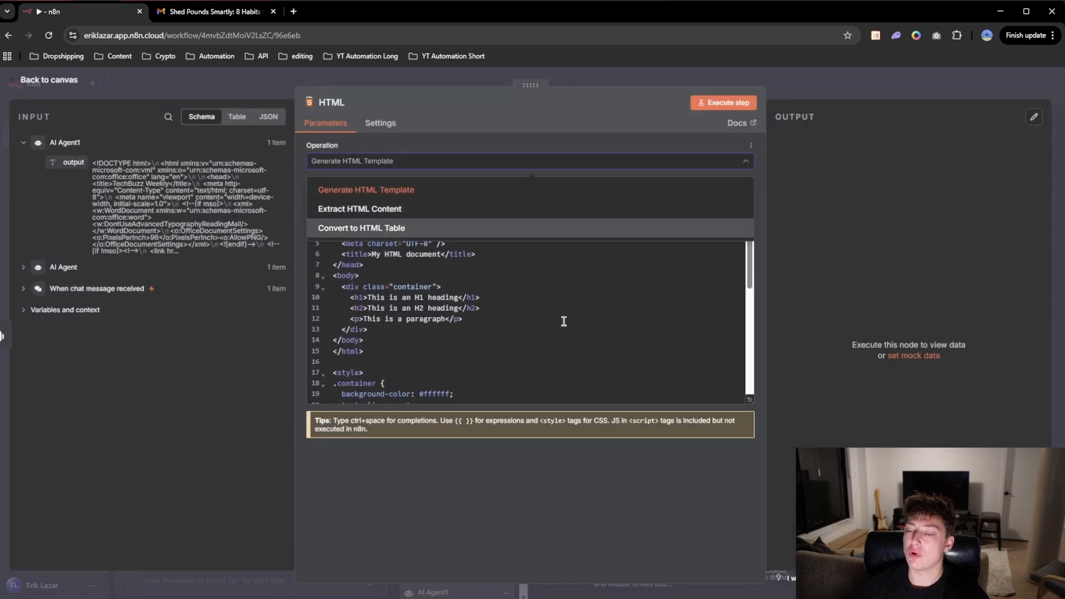
pyautogui.click(561, 371)
pyautogui.moveTo(331, 203); pyautogui.dragTo(466, 390)
pyautogui.press('BackSpace')
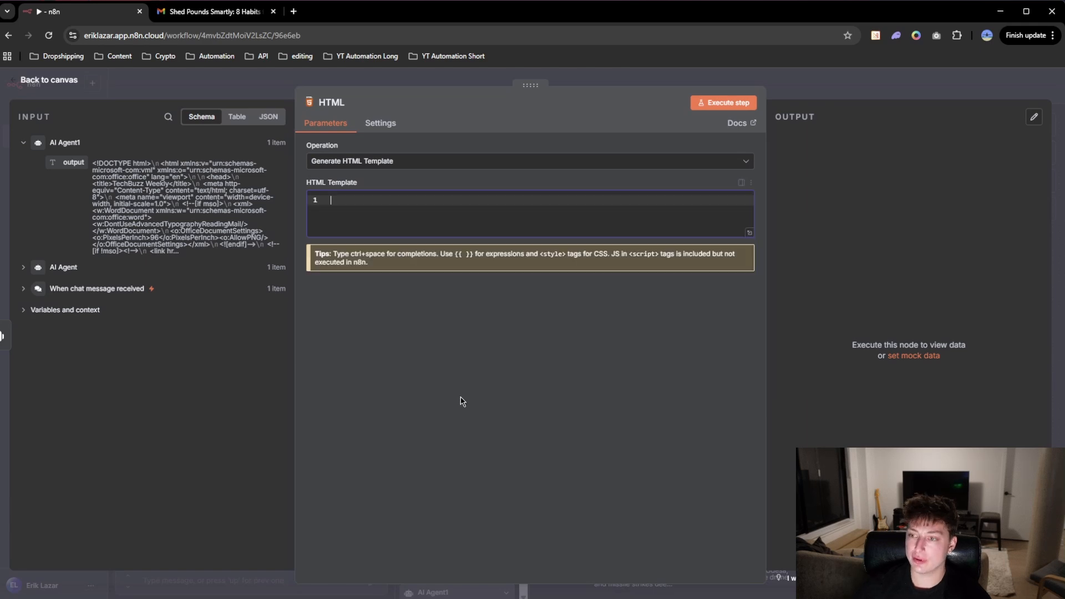
# Step: Copy HTML Fix's $json.output replace expression, which strips the html code fences, into the HTML node's template and execute that node
pyautogui.click(639, 78)
pyautogui.doubleClick(647, 163)
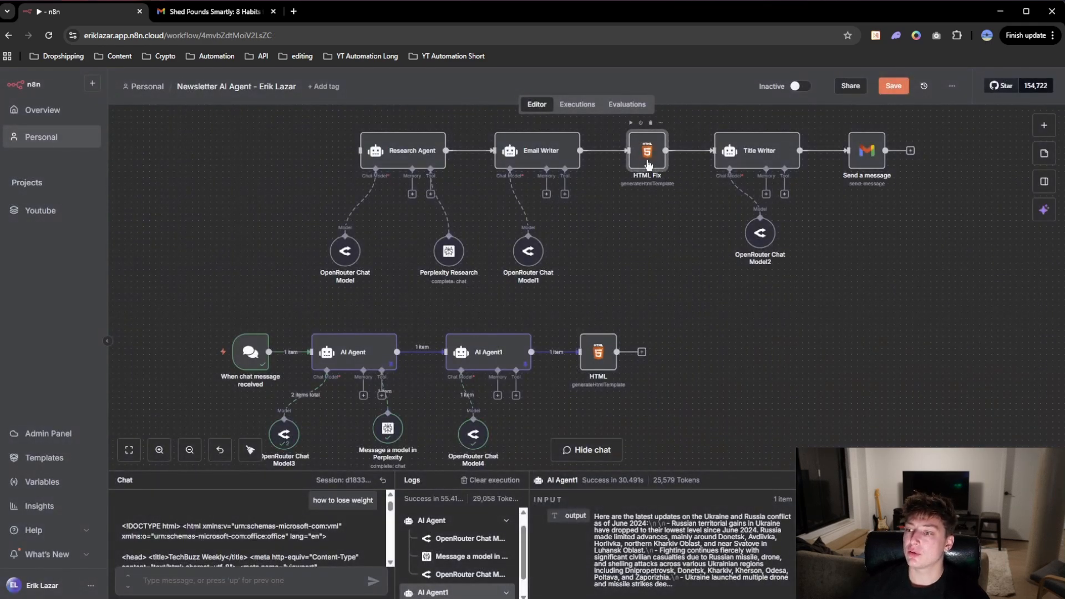
pyautogui.moveTo(611, 200); pyautogui.dragTo(326, 200)
pyautogui.hotkey('ctrl', 'c')
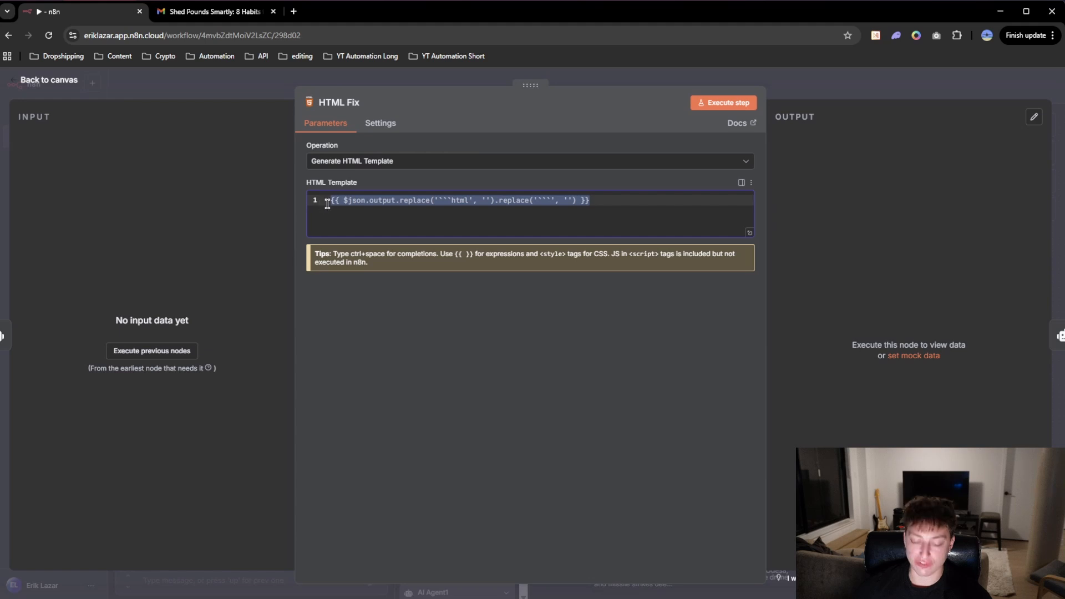
pyautogui.click(591, 83)
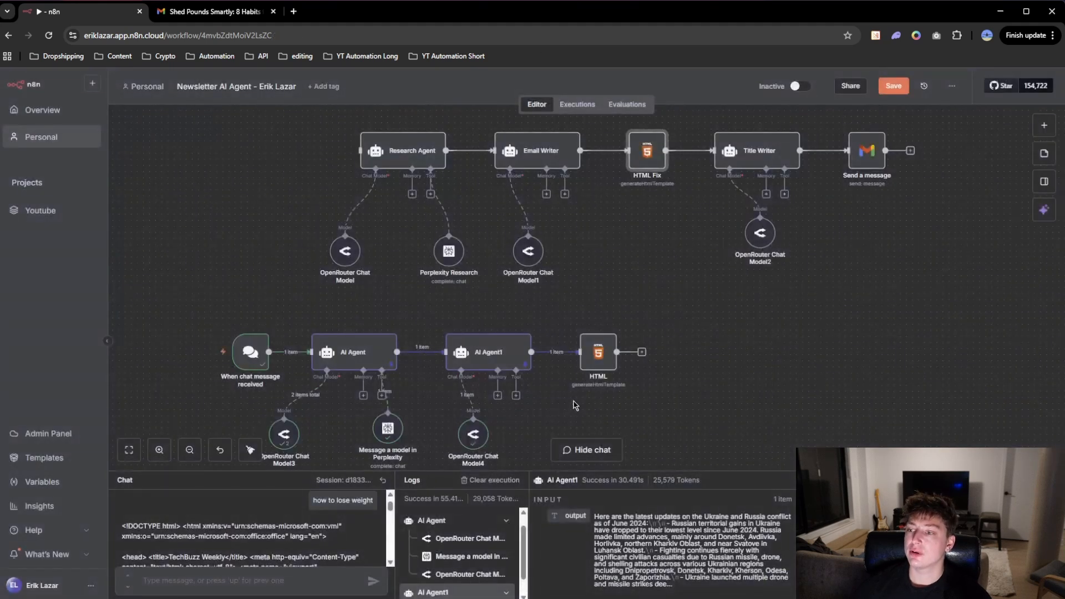
pyautogui.doubleClick(598, 351)
pyautogui.click(358, 224)
pyautogui.hotkey('ctrl', 'v')
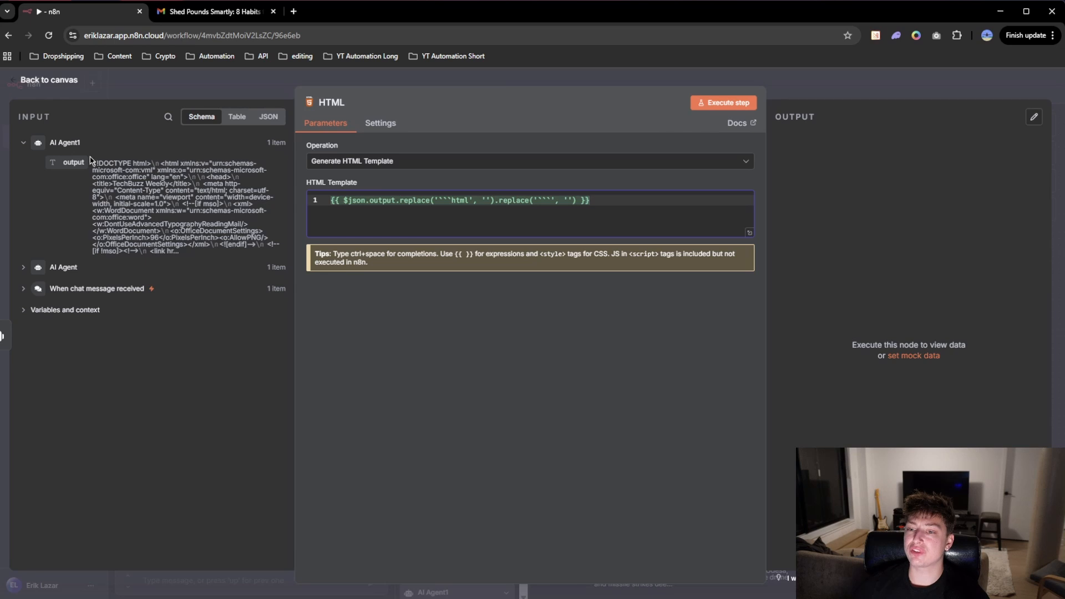
pyautogui.click(645, 76)
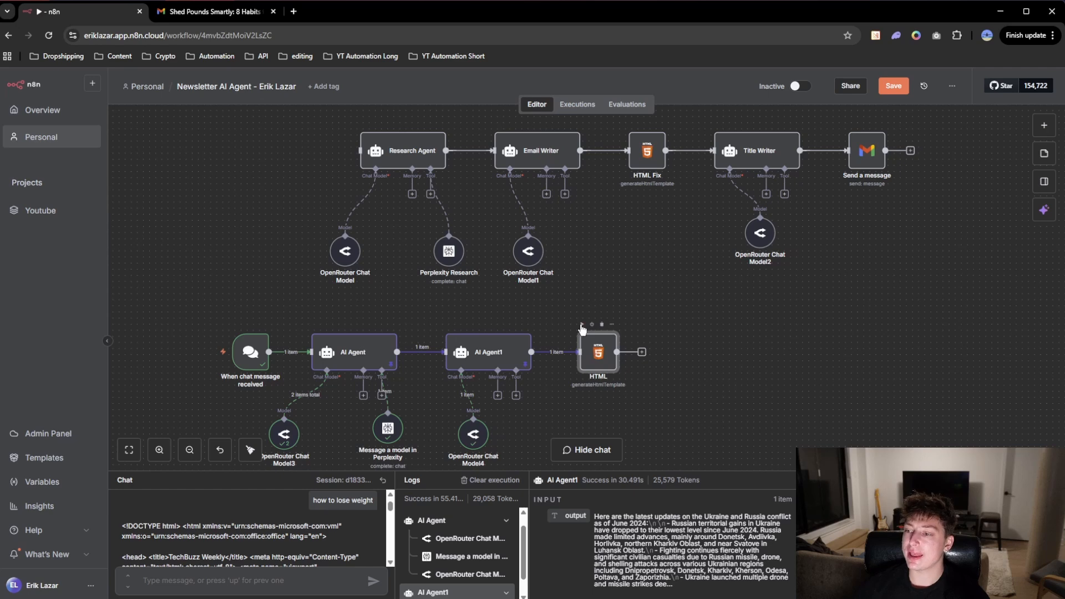
pyautogui.click(582, 325)
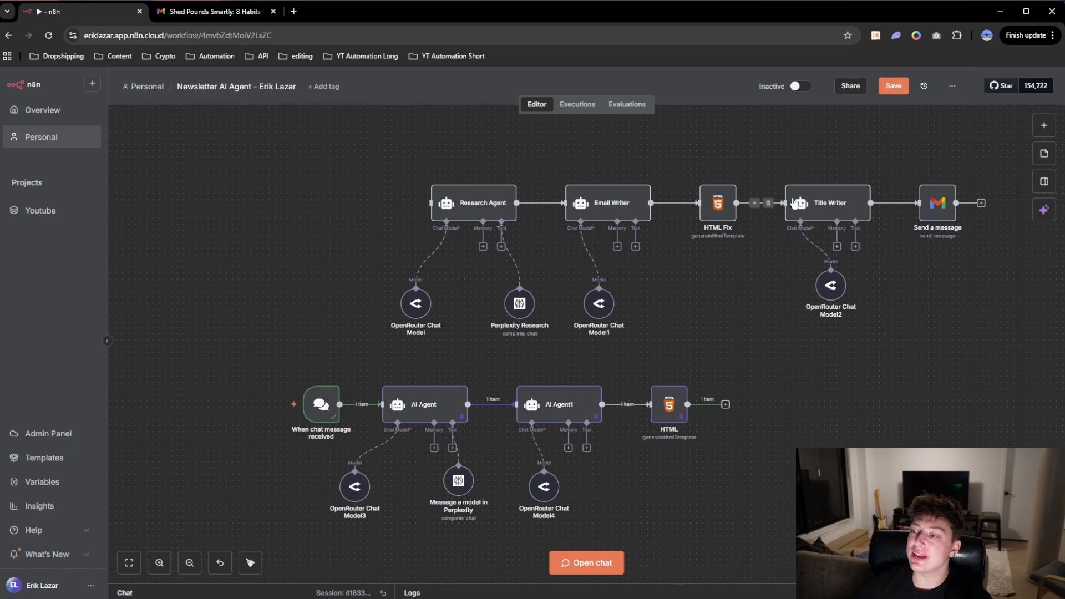
# Step: Add an AI Agent after the HTML node with its prompt source set to Define below, and return to the canvas
pyautogui.click(726, 405)
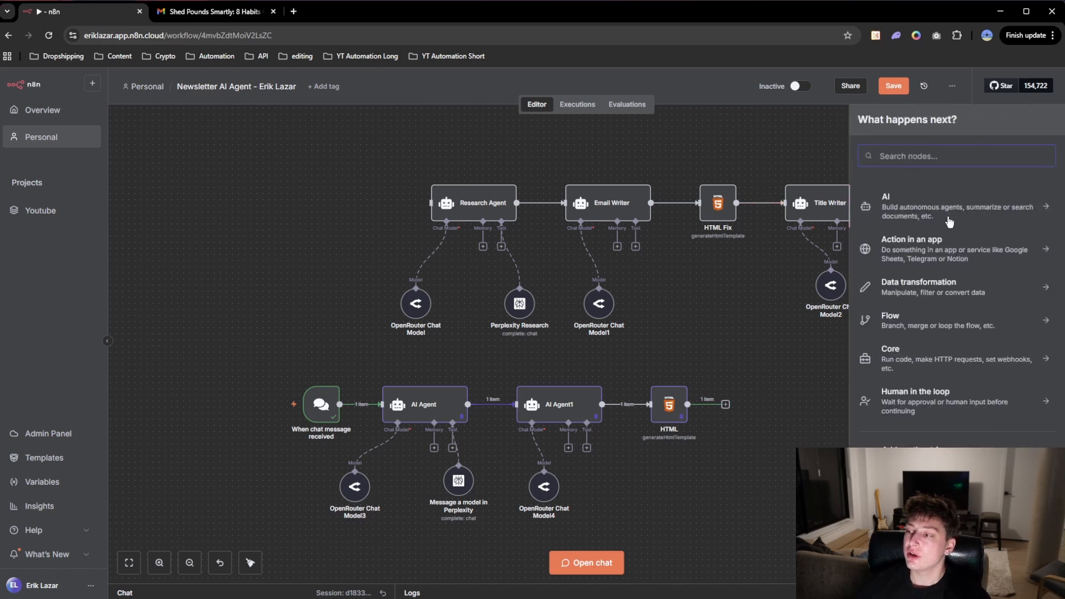
pyautogui.click(927, 207)
pyautogui.click(919, 274)
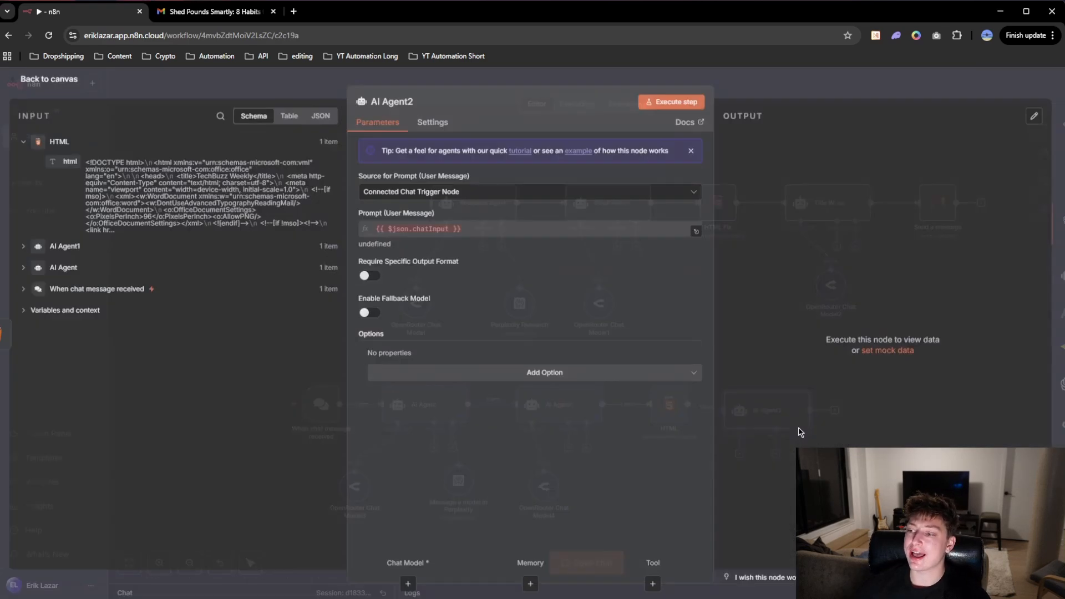
pyautogui.click(444, 193)
pyautogui.click(450, 248)
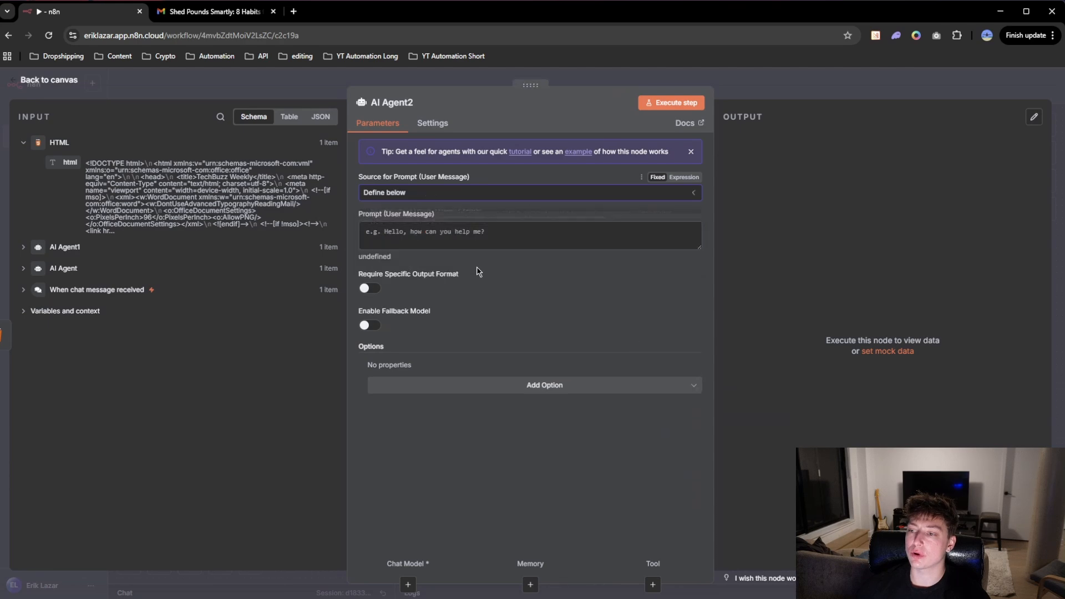
pyautogui.click(781, 94)
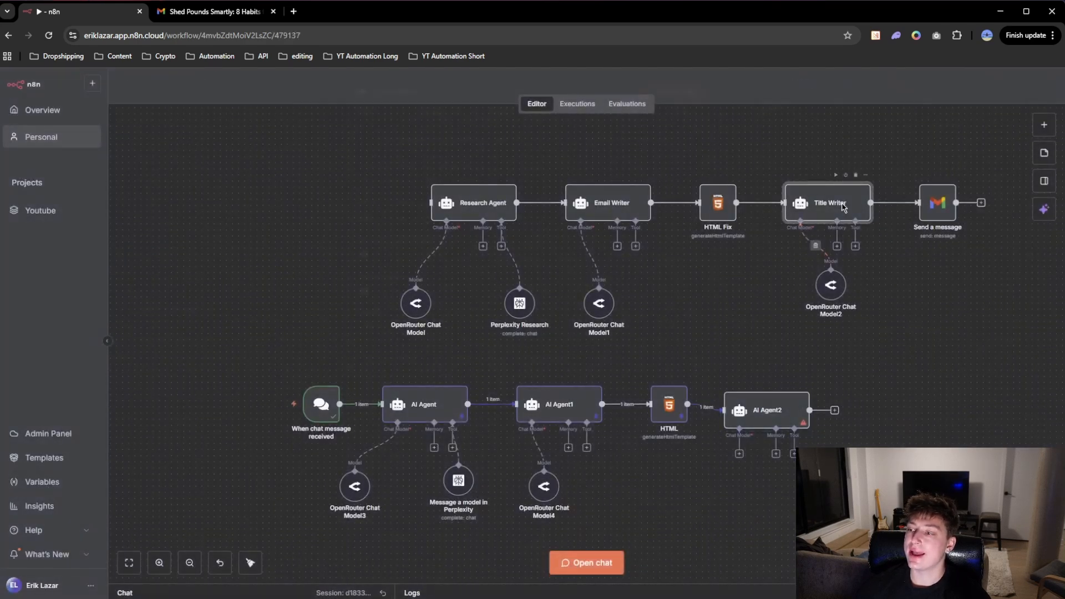
# Step: Copy Title Writer's {{ $json.html }} prompt expression into AI Agent2's user message prompt
pyautogui.doubleClick(821, 203)
pyautogui.click(452, 230)
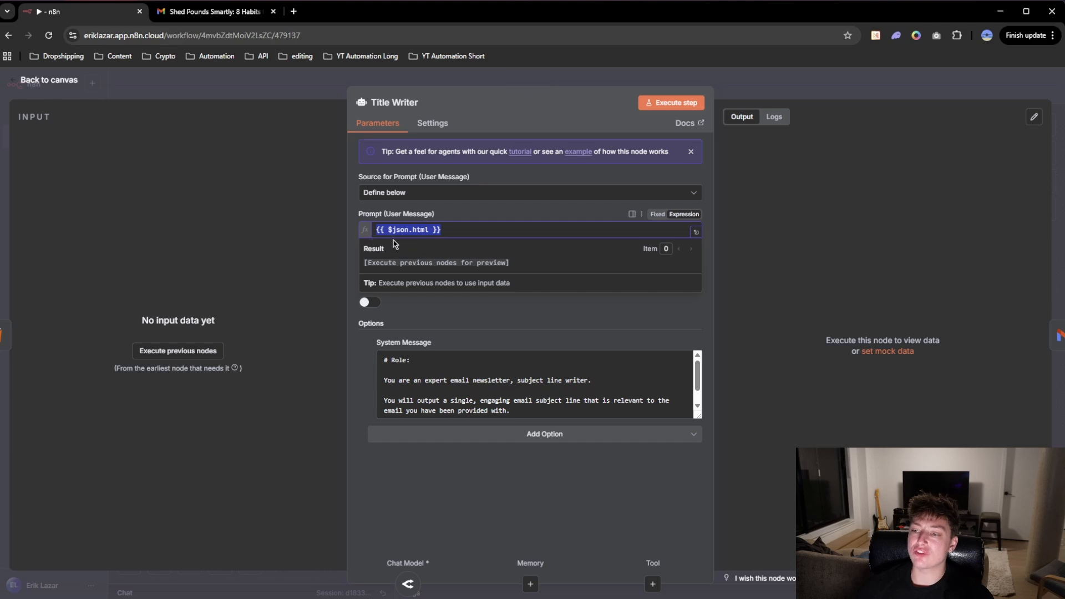
pyautogui.click(681, 81)
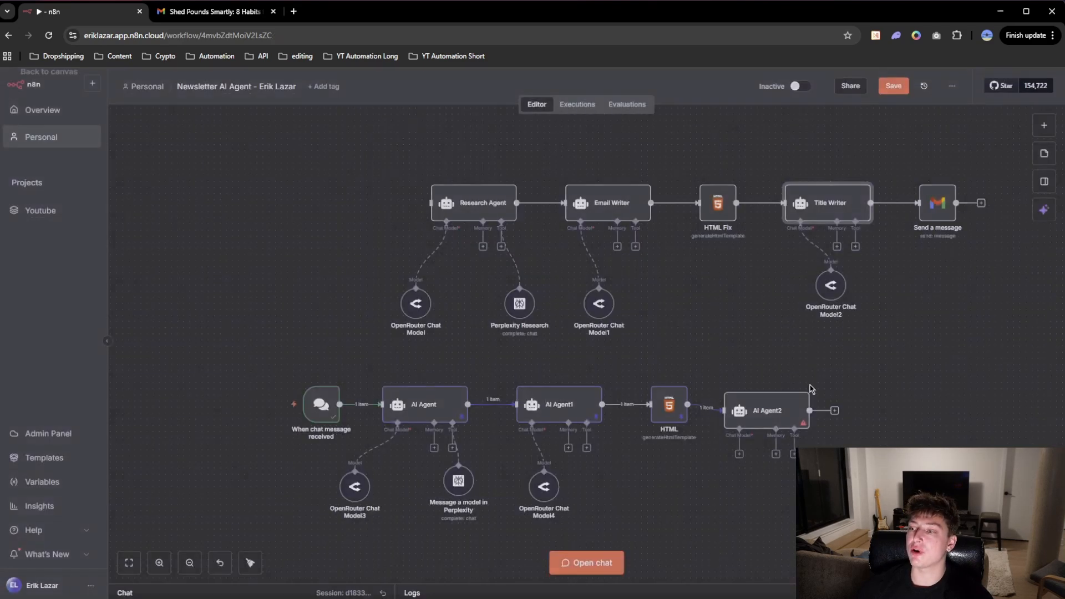
pyautogui.doubleClick(776, 399)
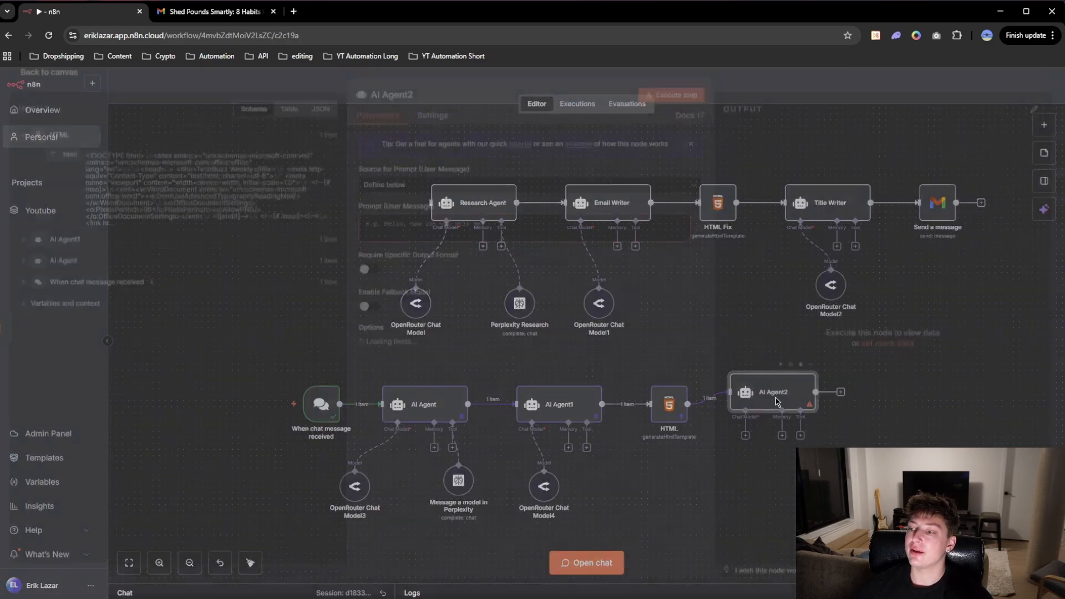
pyautogui.click(416, 234)
pyautogui.write('{{ $json.html }}')
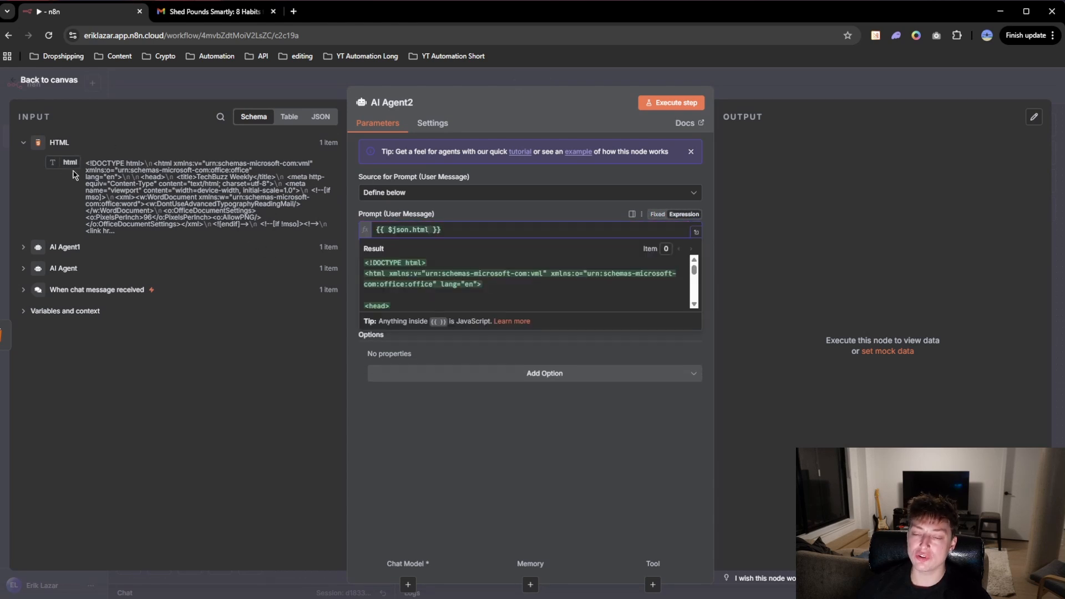
pyautogui.moveTo(61, 163); pyautogui.dragTo(444, 231)
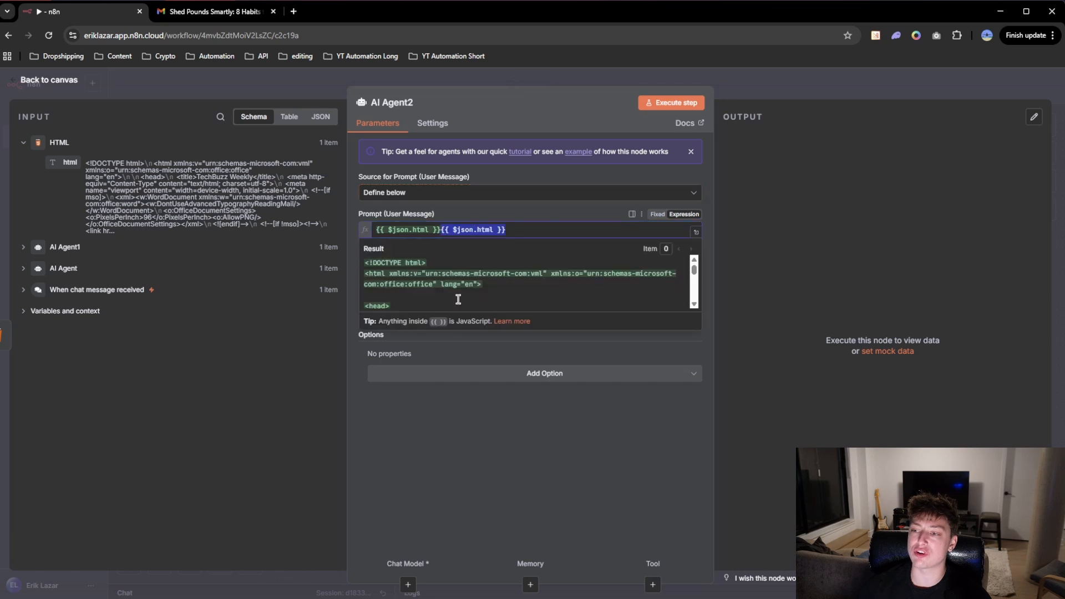
pyautogui.press('BackSpace')
pyautogui.press('BackSpace')
pyautogui.press('BackSpace')
pyautogui.press('BackSpace')
pyautogui.press('BackSpace')
pyautogui.press('BackSpace')
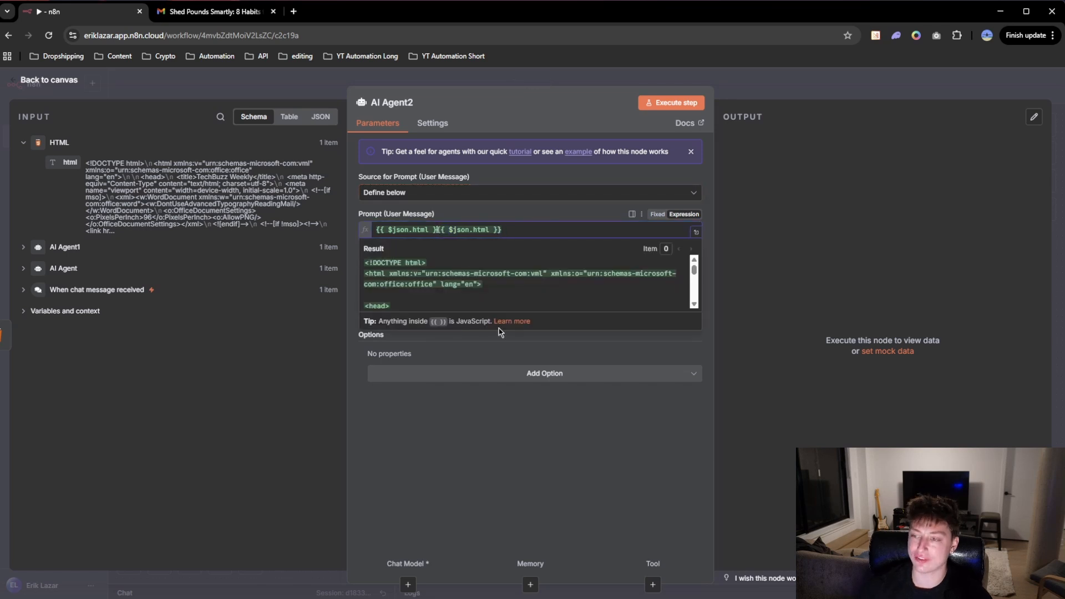
pyautogui.press('BackSpace')
pyautogui.press('BackSpace')
pyautogui.press('BackSpace')
pyautogui.press('BackSpace')
pyautogui.press('BackSpace')
pyautogui.press('BackSpace')
pyautogui.press('BackSpace')
pyautogui.press('BackSpace')
pyautogui.press('BackSpace')
pyautogui.press('BackSpace')
pyautogui.click(461, 357)
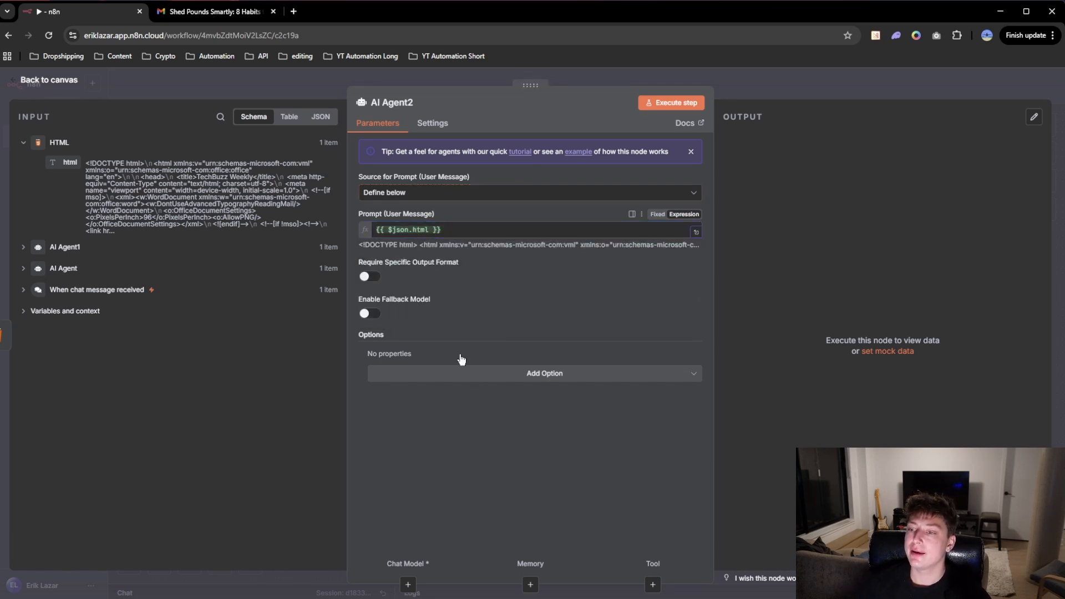
# Step: Add a System Message option to AI Agent2 and return to the canvas
pyautogui.click(545, 377)
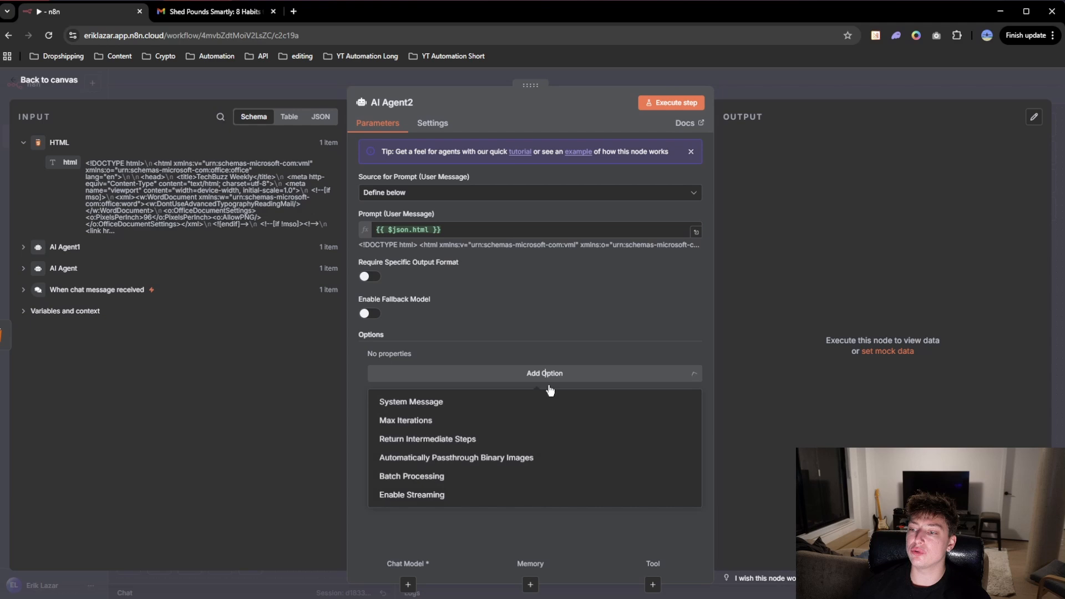
pyautogui.click(419, 400)
pyautogui.click(755, 67)
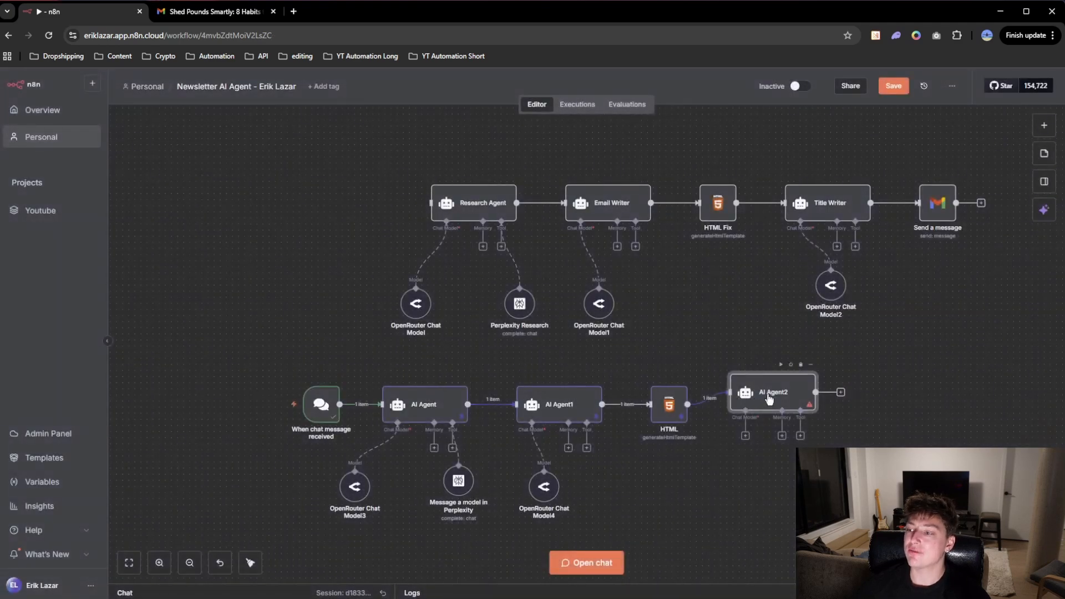
pyautogui.doubleClick(830, 207)
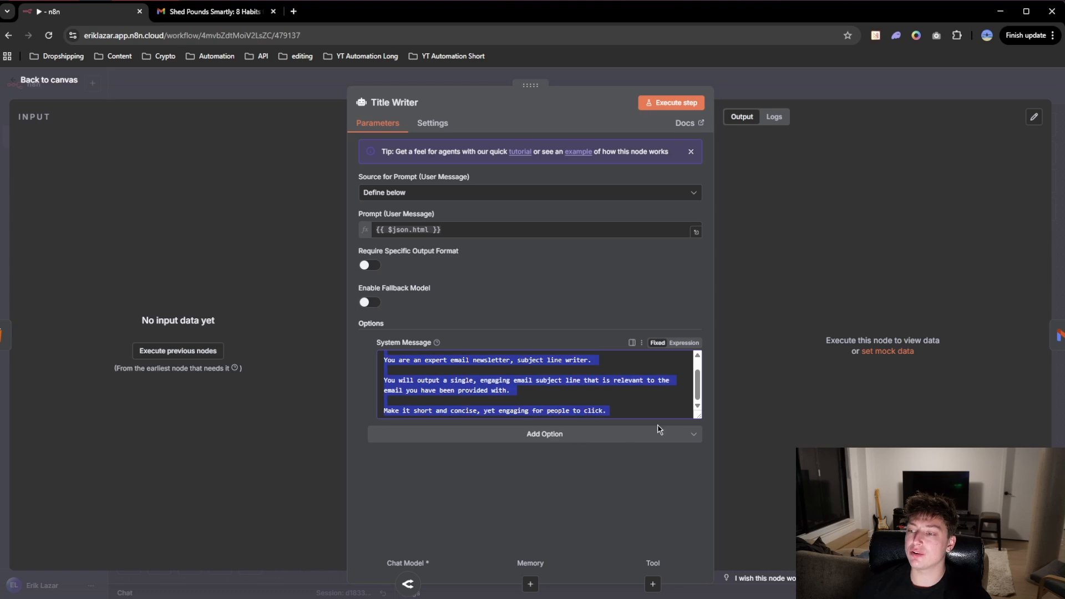
pyautogui.click(755, 78)
pyautogui.click(754, 79)
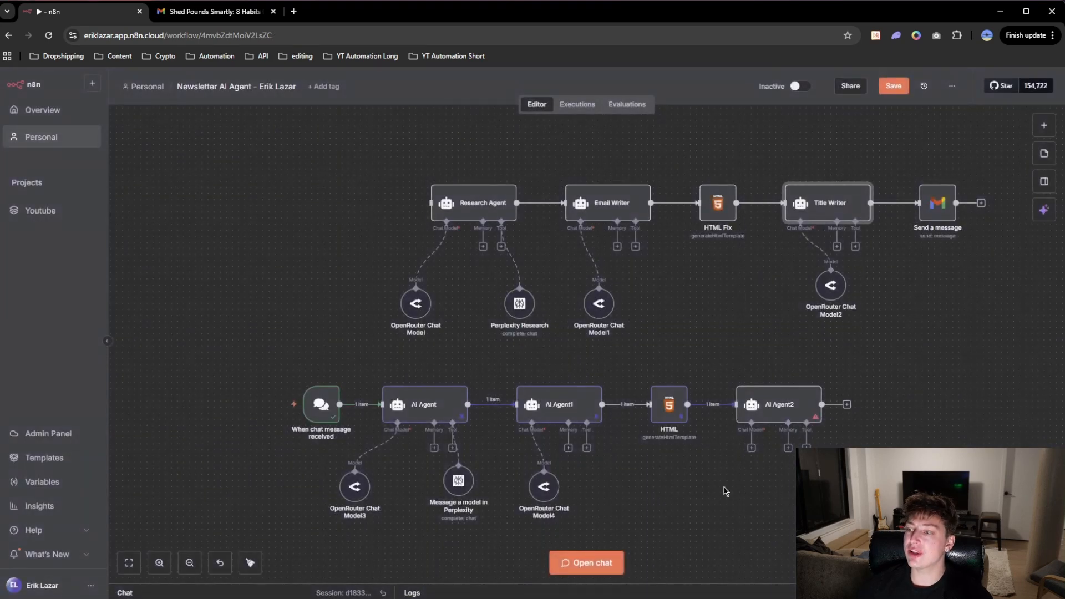
pyautogui.doubleClick(783, 405)
pyautogui.click(509, 374)
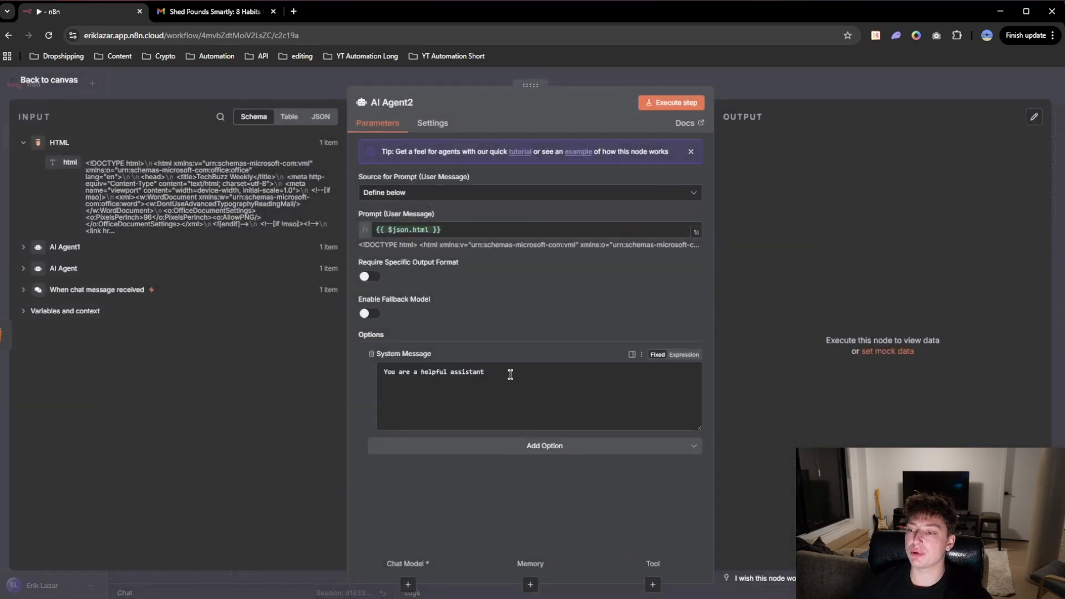
pyautogui.hotkey('ctrl', 'a')
pyautogui.hotkey('ctrl', 'v')
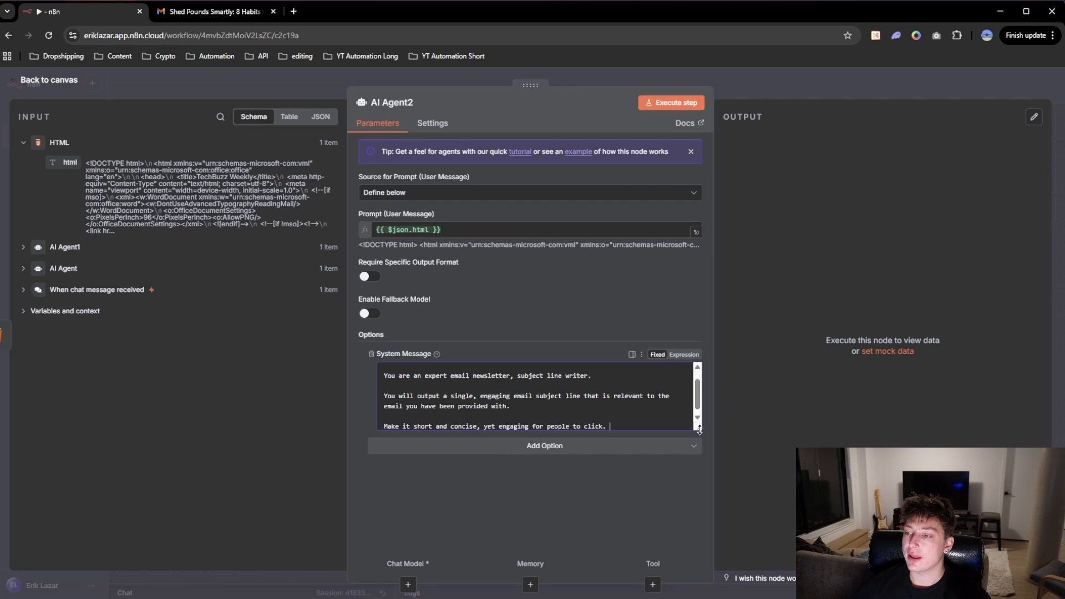
pyautogui.moveTo(698, 428); pyautogui.dragTo(699, 473)
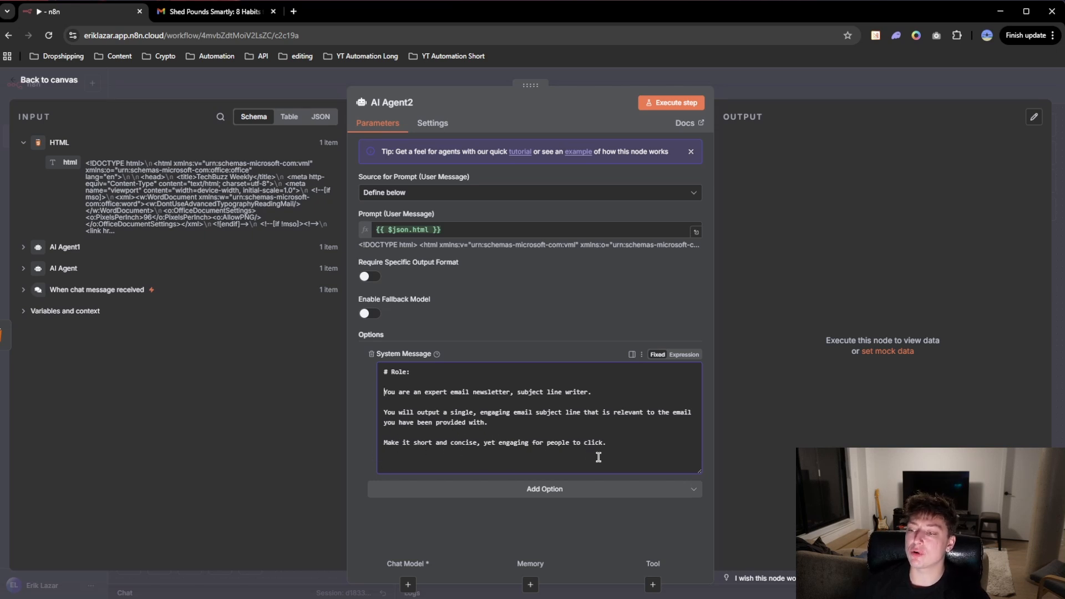
pyautogui.click(755, 91)
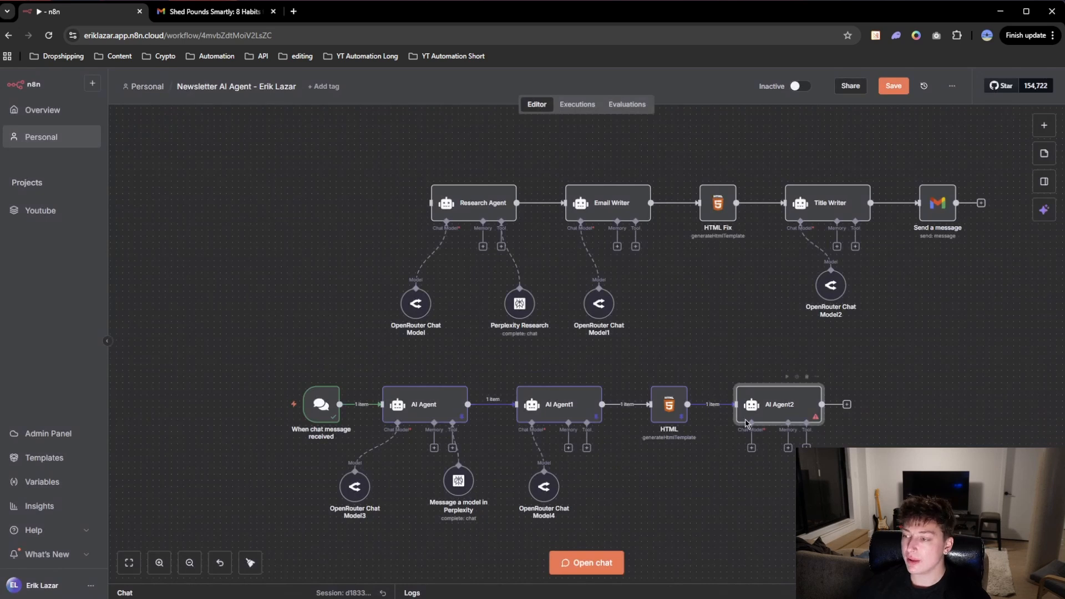
# Step: Attach an OpenRouter Chat Model to AI Agent2 and place it directly below the agent
pyautogui.click(752, 448)
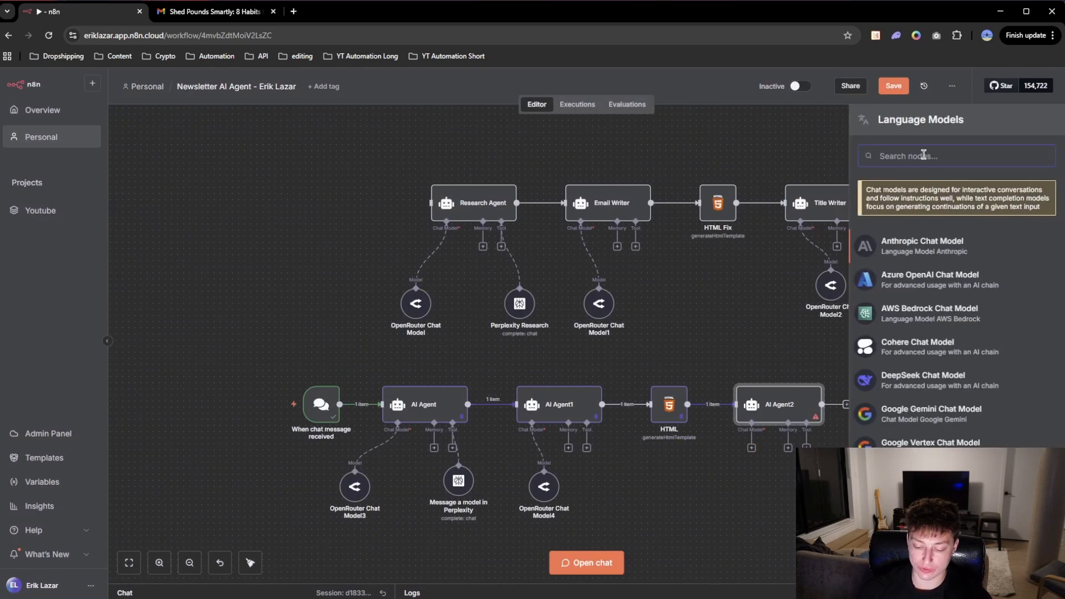
pyautogui.write('open router')
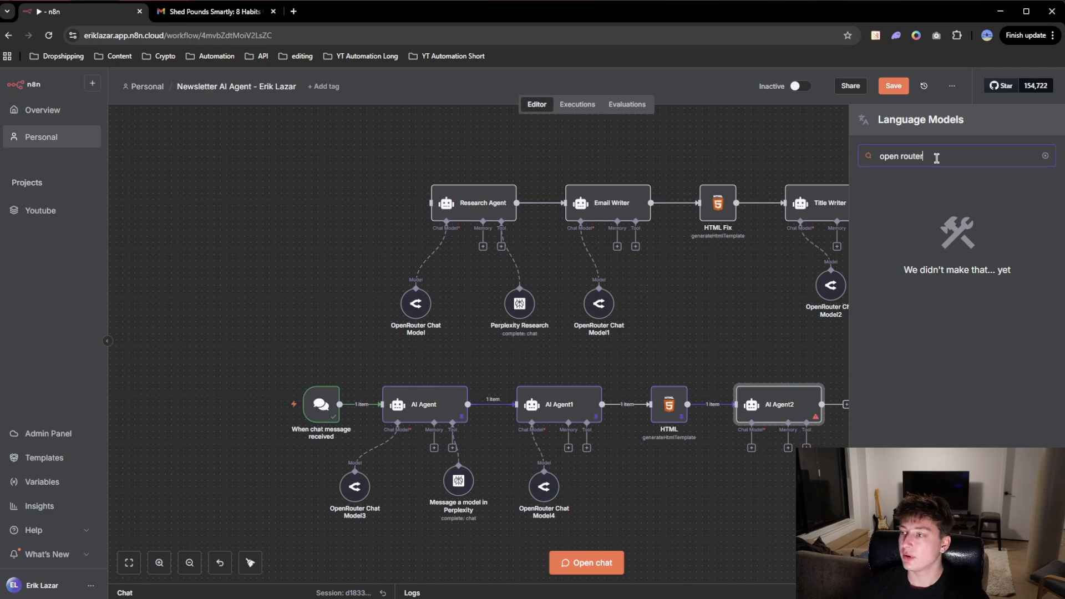
pyautogui.moveTo(936, 158); pyautogui.dragTo(839, 168)
pyautogui.press('BackSpace')
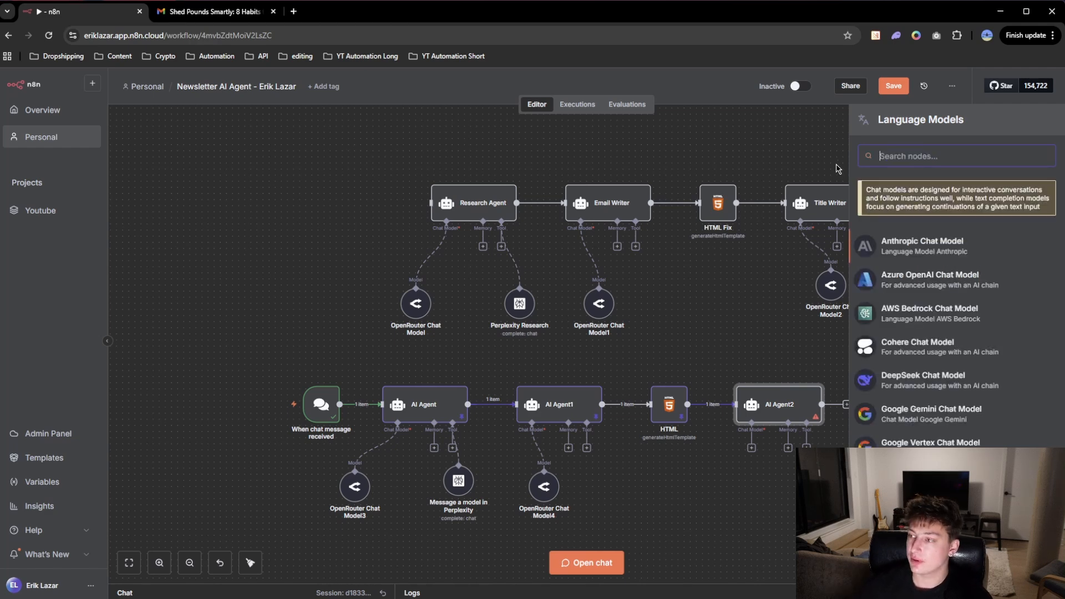
pyautogui.write('open')
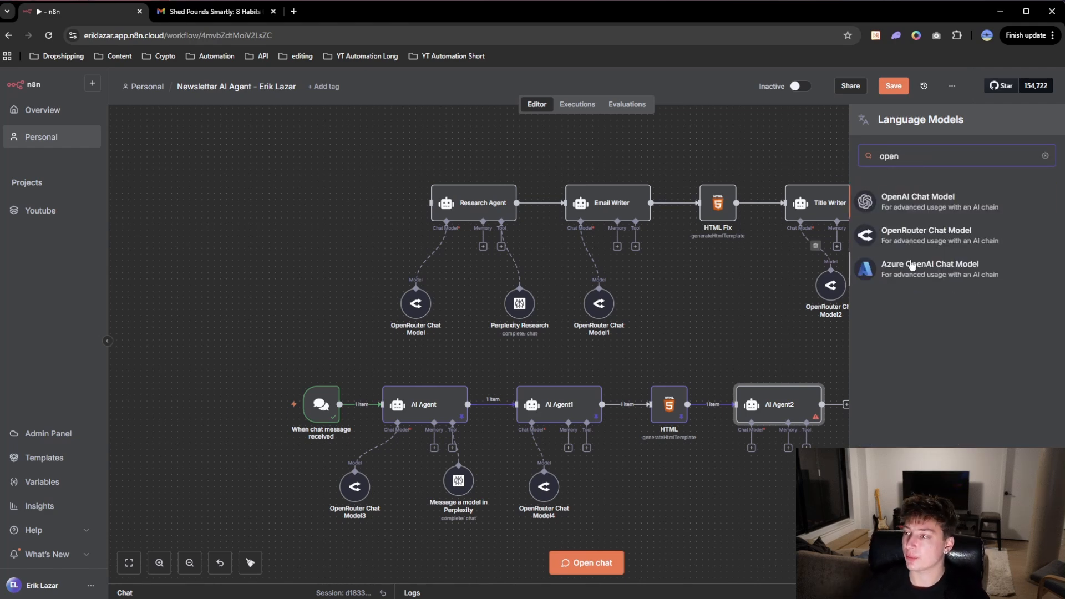
pyautogui.click(926, 239)
pyautogui.click(758, 85)
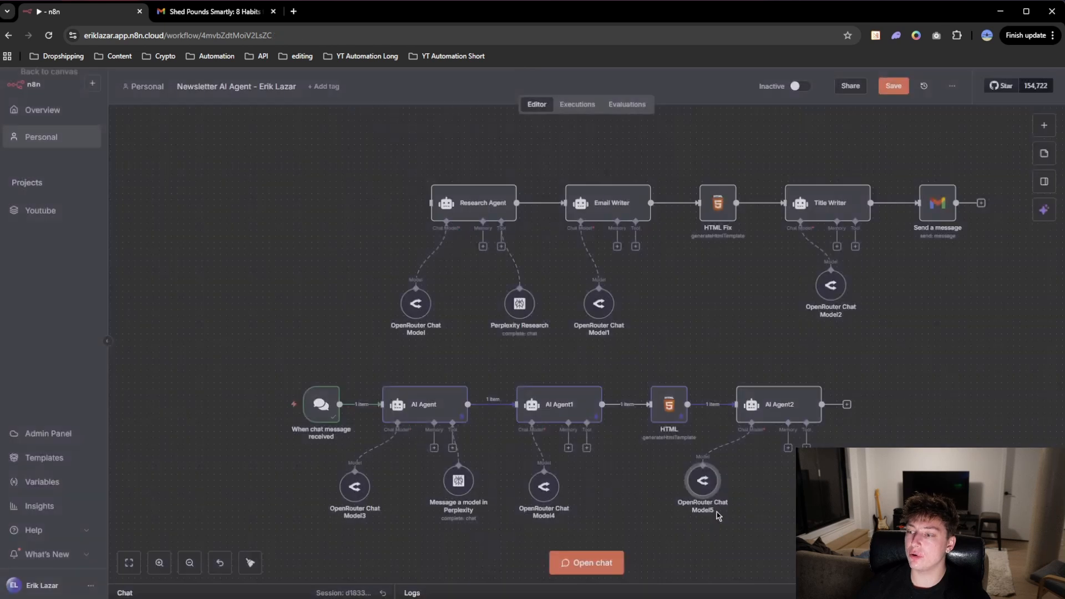
pyautogui.moveTo(740, 487); pyautogui.dragTo(758, 486)
# Step: Add a Gmail node with the Send a message action after AI Agent2
pyautogui.moveTo(954, 394); pyautogui.dragTo(843, 381)
pyautogui.click(735, 390)
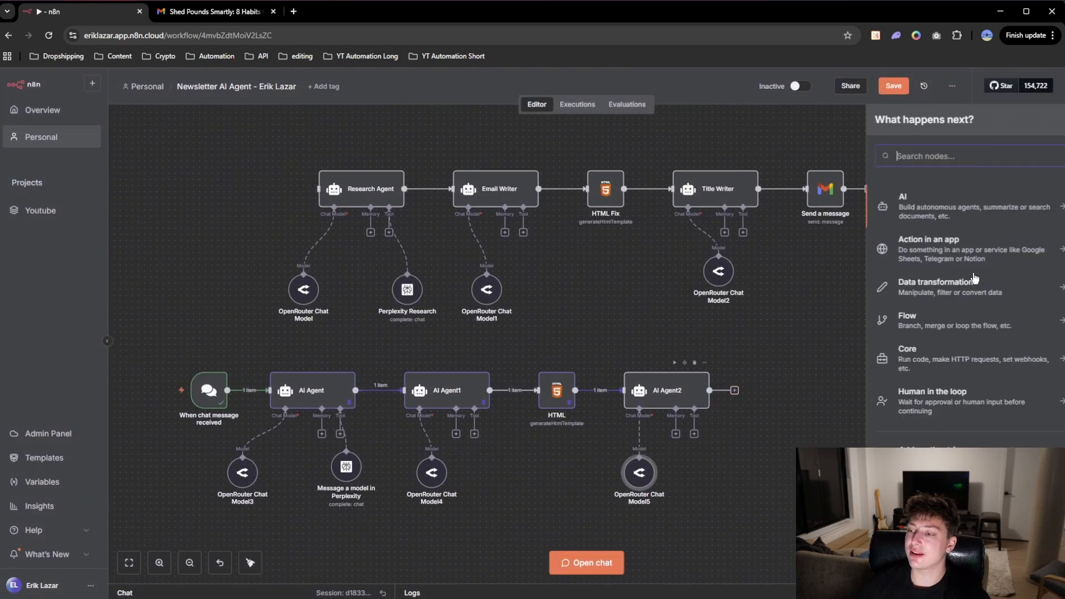
pyautogui.write('gmail')
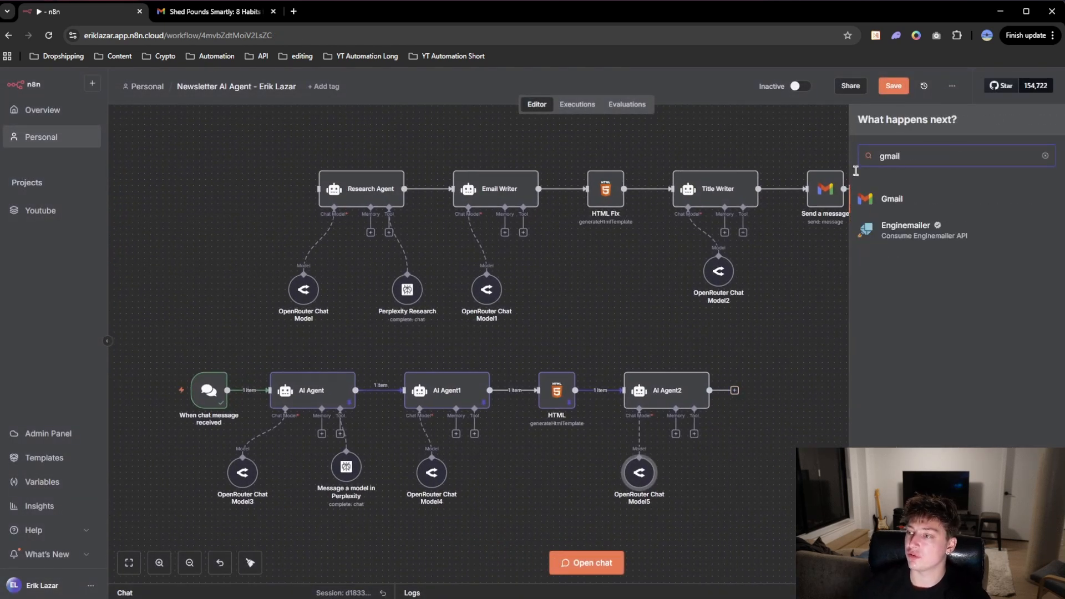
pyautogui.click(894, 199)
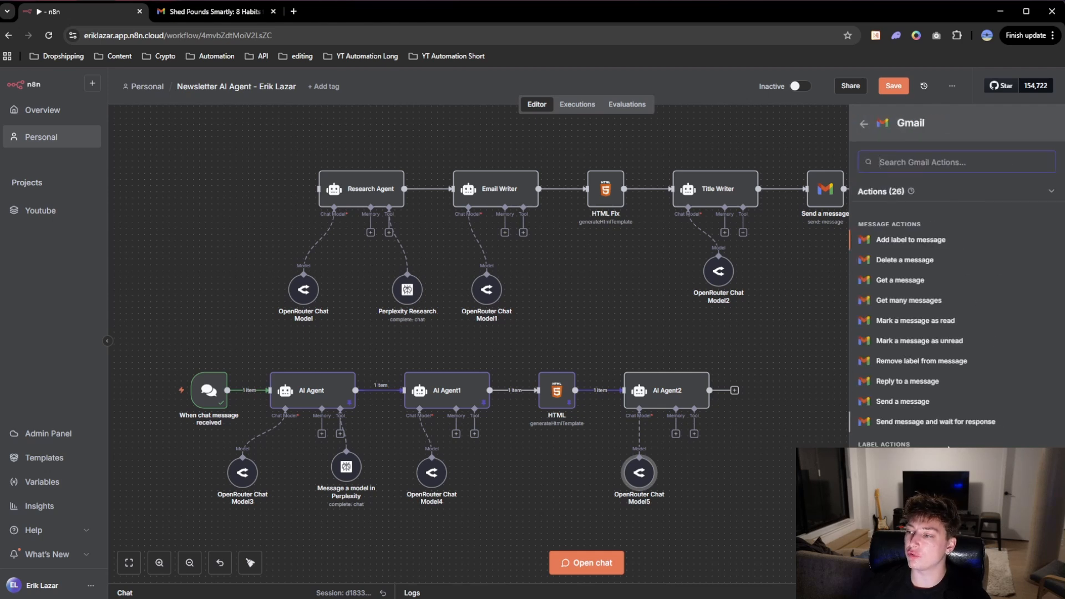
pyautogui.scroll(-2, 938, 358)
pyautogui.scroll(-2, 909, 297)
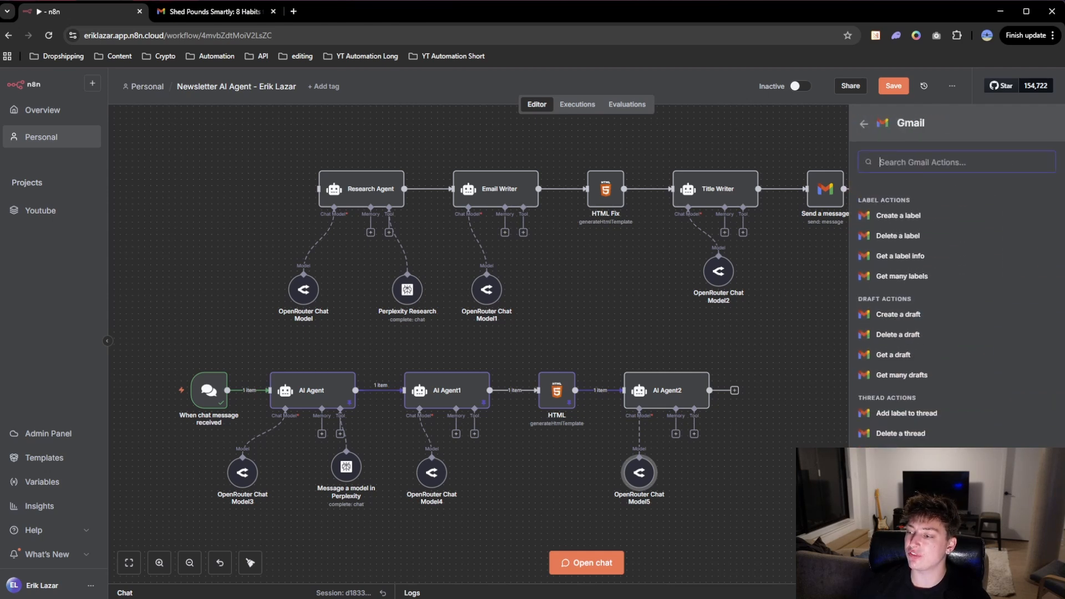
pyautogui.scroll(4, 909, 297)
pyautogui.scroll(1, 909, 297)
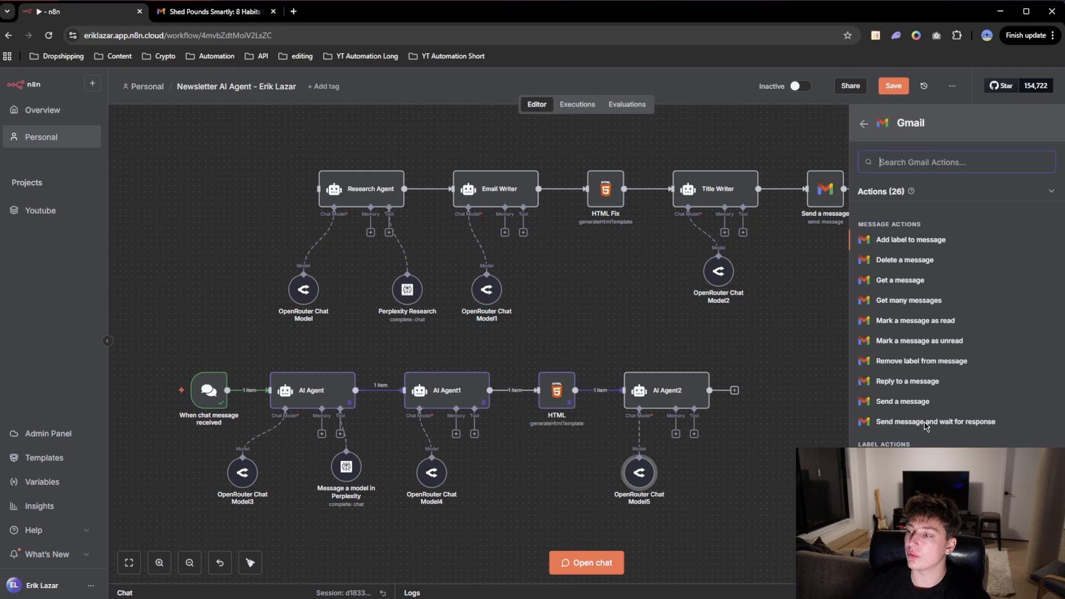
pyautogui.click(904, 403)
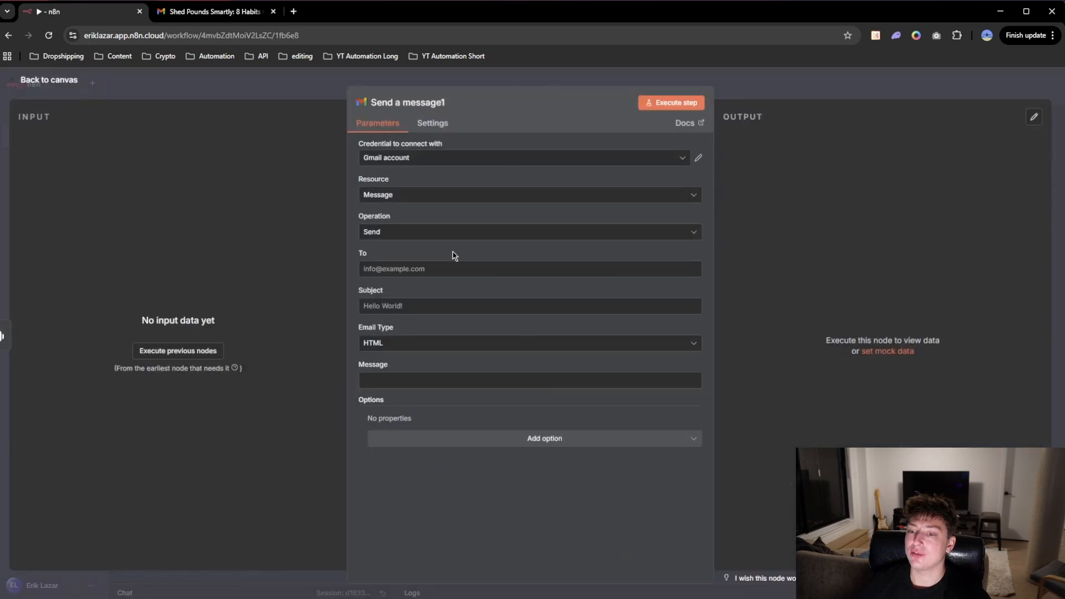
# Step: Execute AI Agent2 and pin its output on the canvas
pyautogui.click(583, 87)
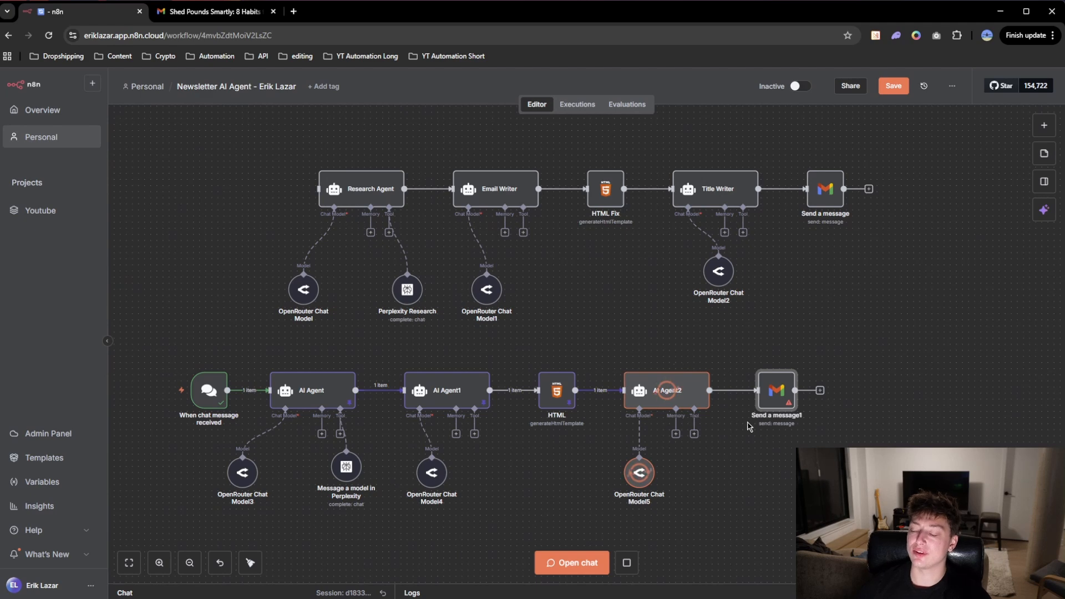
pyautogui.rightClick(671, 395)
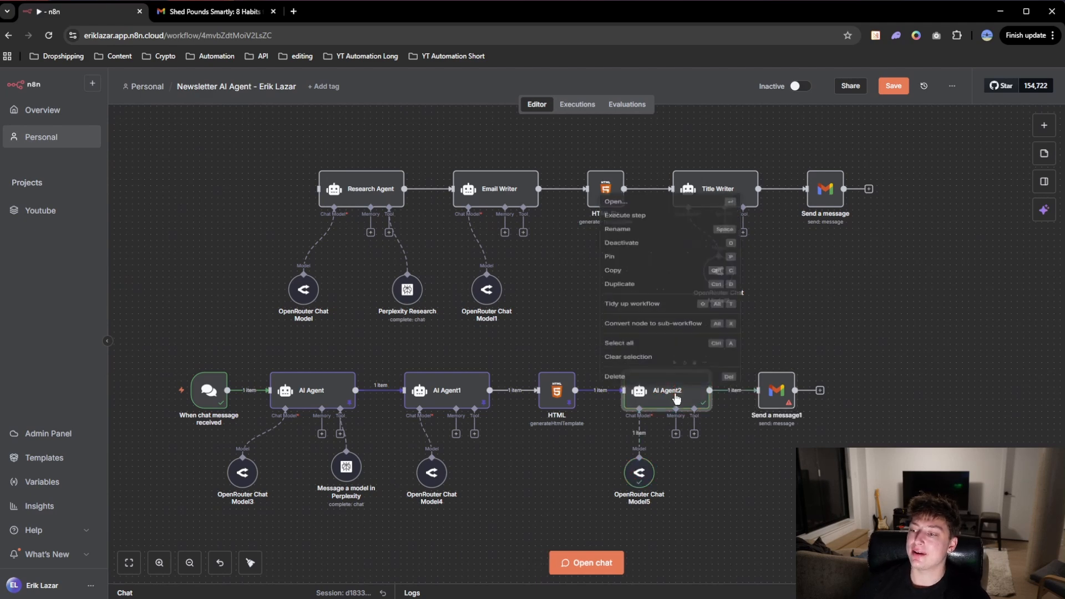
pyautogui.click(613, 228)
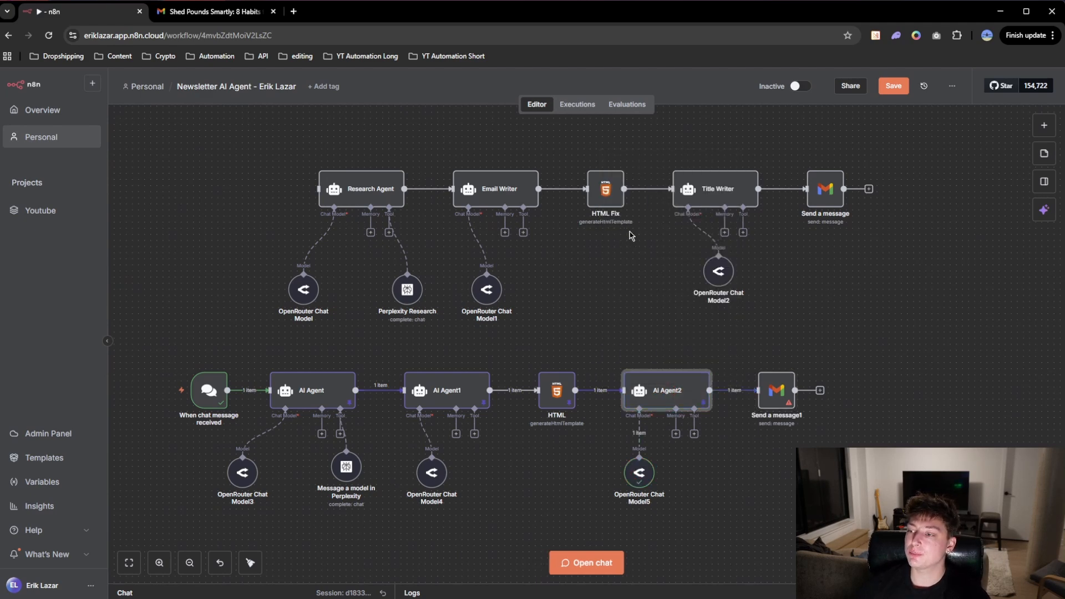
# Step: Open the new Gmail node and enter the recipient's email address in its To field
pyautogui.doubleClick(775, 398)
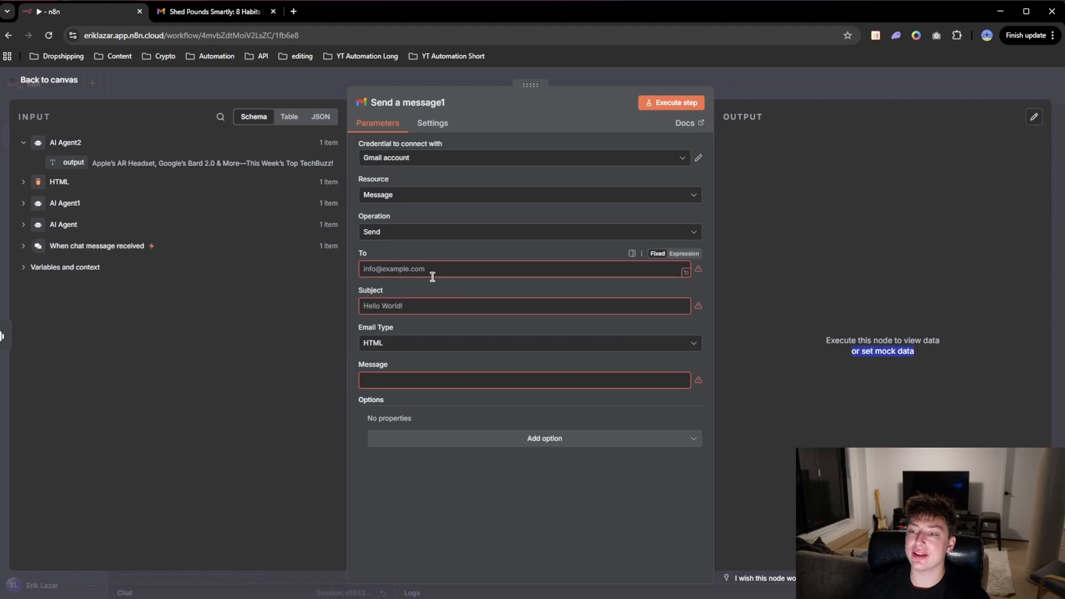
pyautogui.click(408, 271)
pyautogui.click(416, 257)
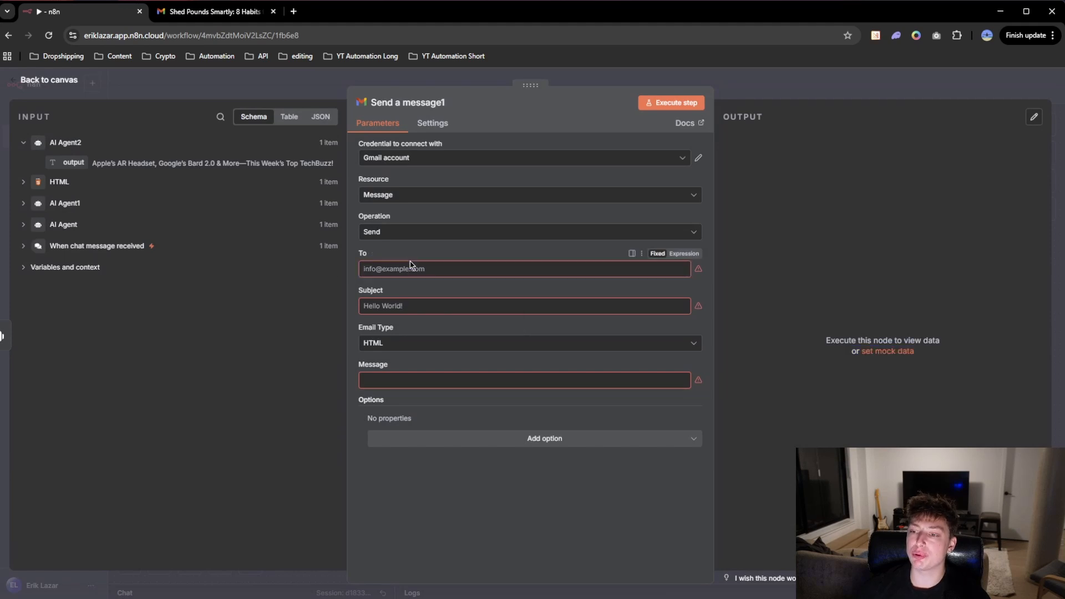
pyautogui.click(407, 272)
pyautogui.hotkey('ctrl', 'v')
# Step: Map AI Agent2's output to the email subject and the HTML node's html to the message, and return to the canvas
pyautogui.click(487, 306)
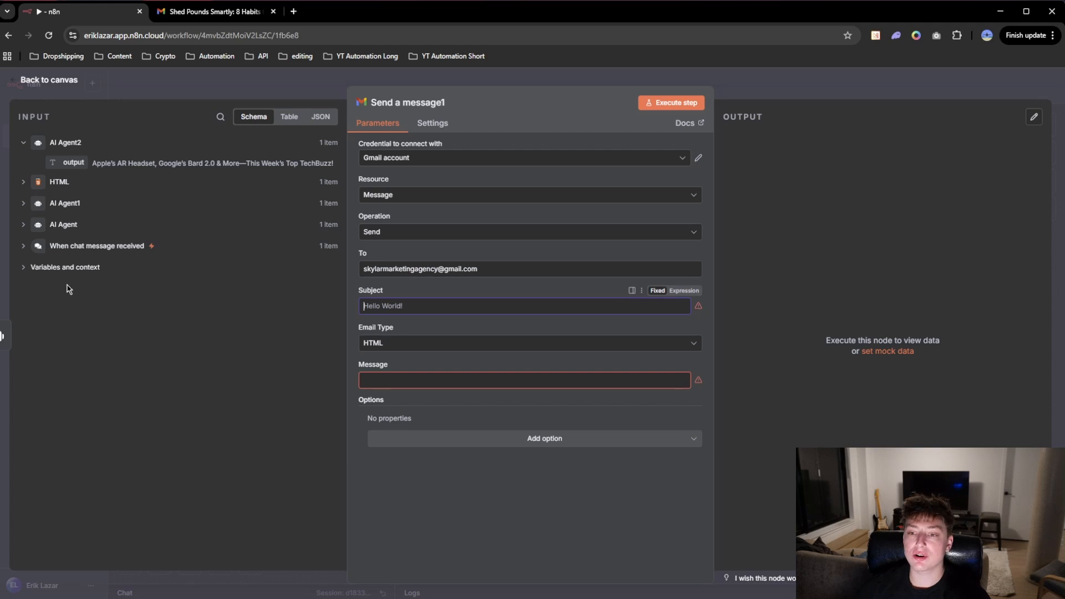
pyautogui.click(23, 182)
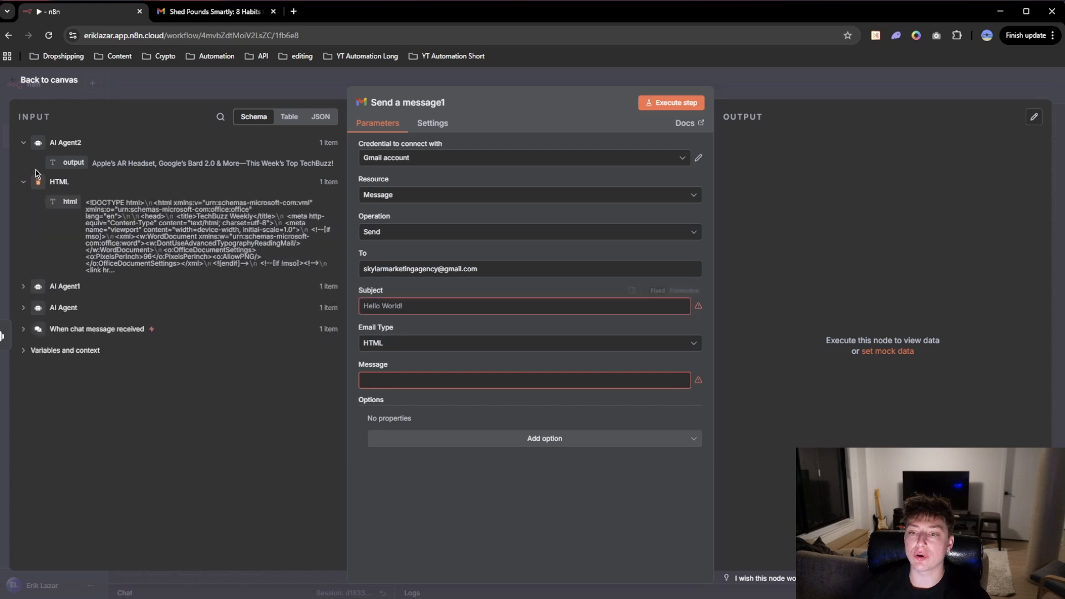
pyautogui.moveTo(72, 162); pyautogui.dragTo(396, 308)
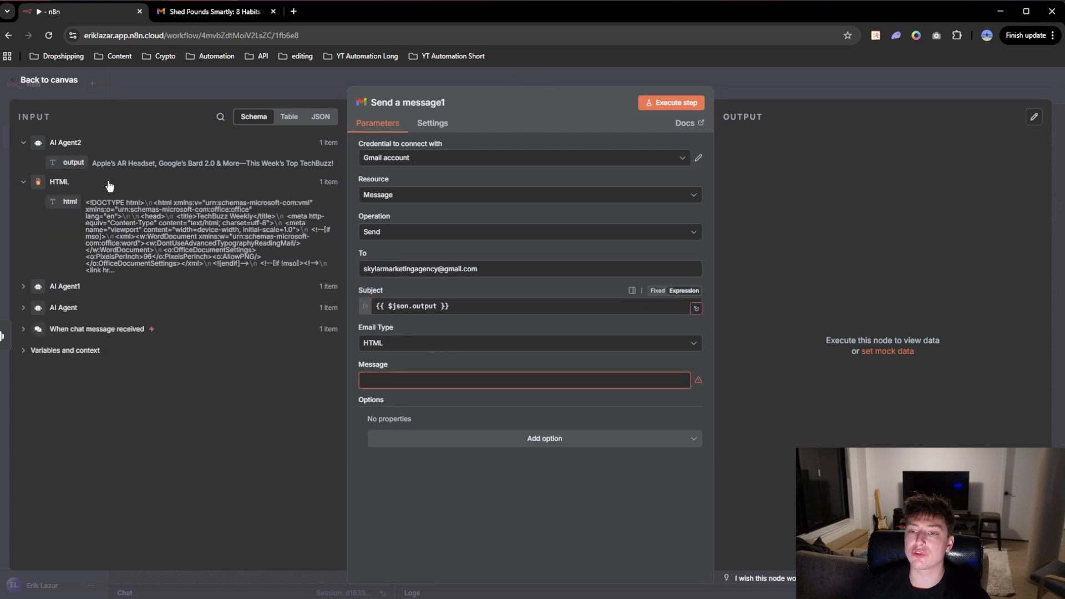
pyautogui.click(24, 286)
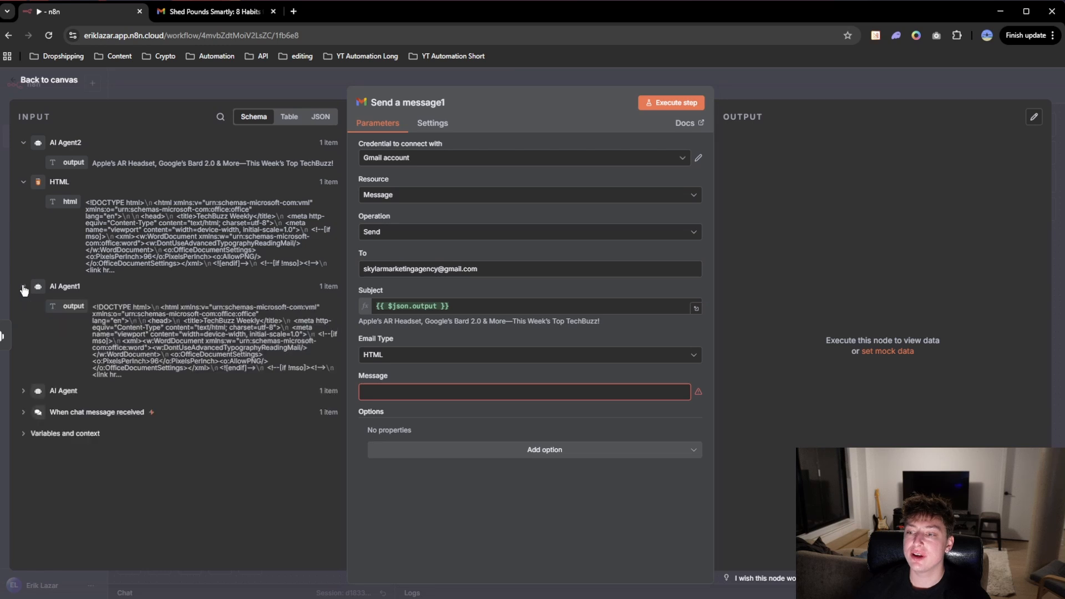
pyautogui.moveTo(64, 201); pyautogui.dragTo(396, 394)
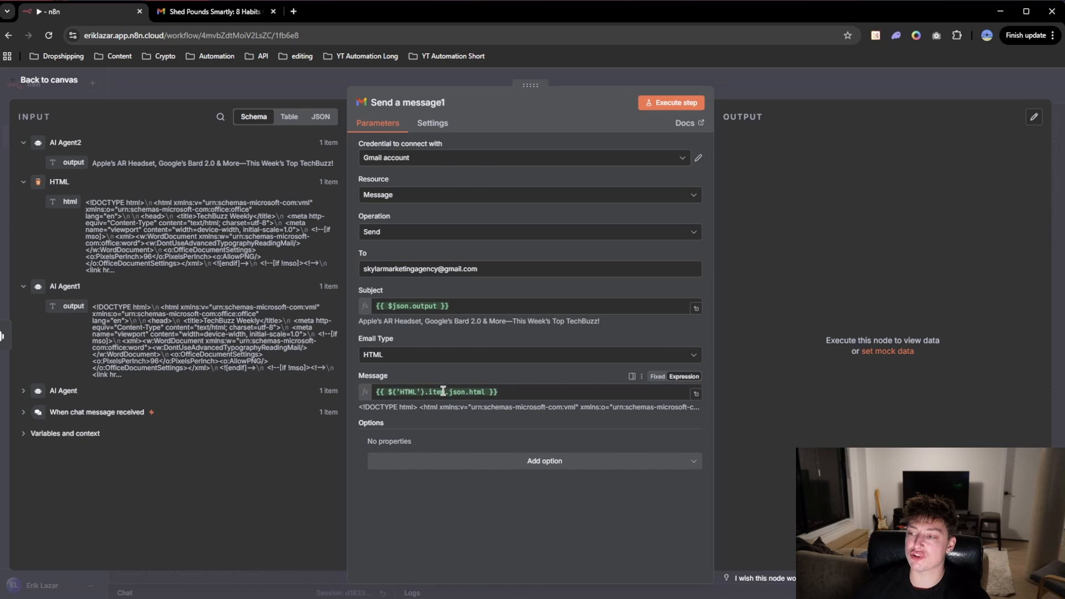
pyautogui.click(749, 94)
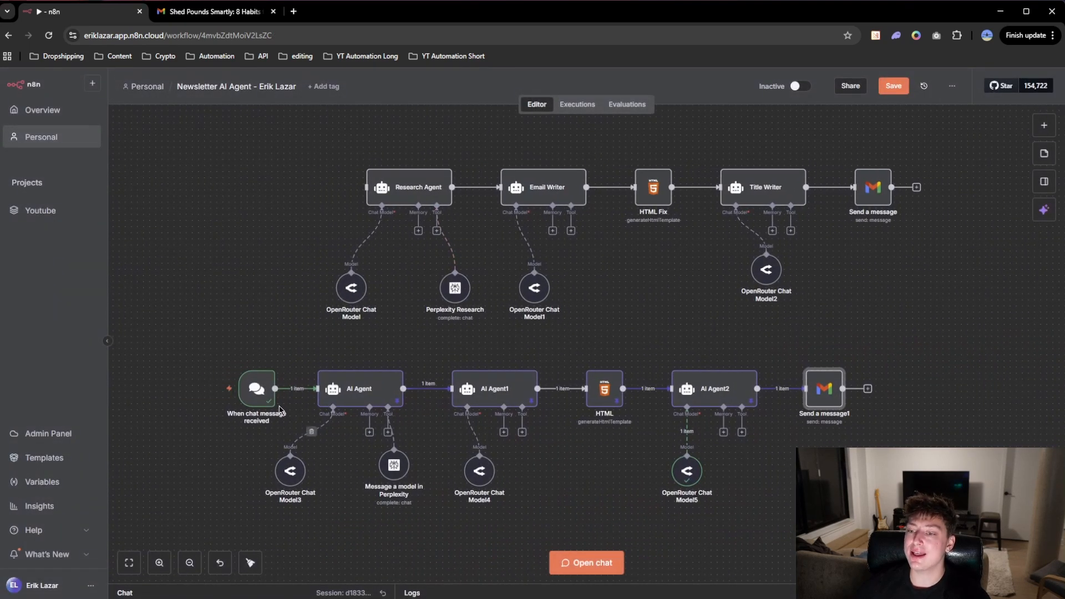
pyautogui.moveTo(268, 409)
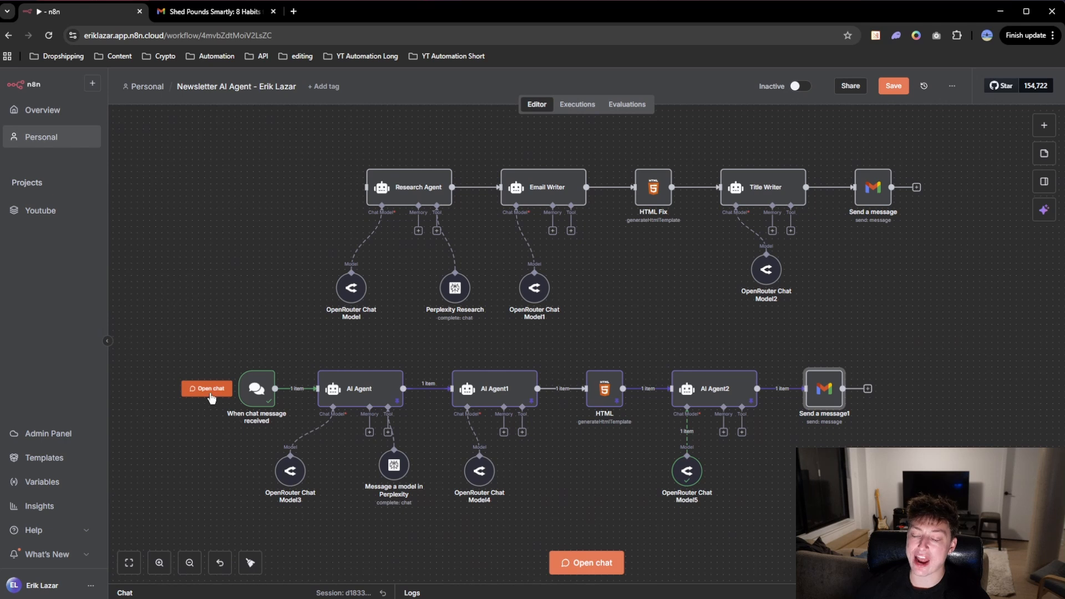